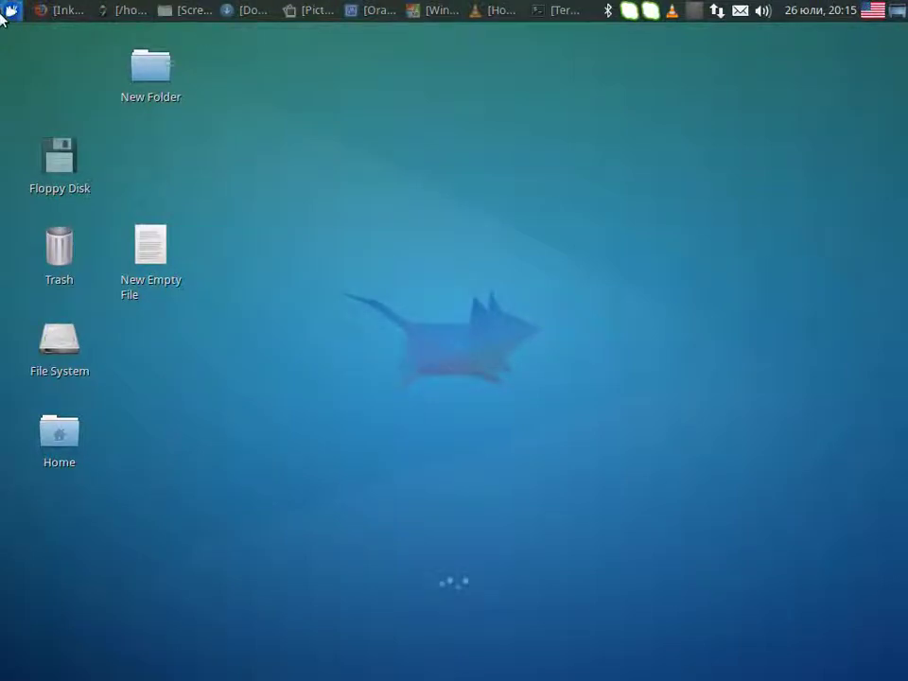
- Glance at the Facebook post about glossy balls, then bring balls.svg back up in Inkscape
click(61, 12)
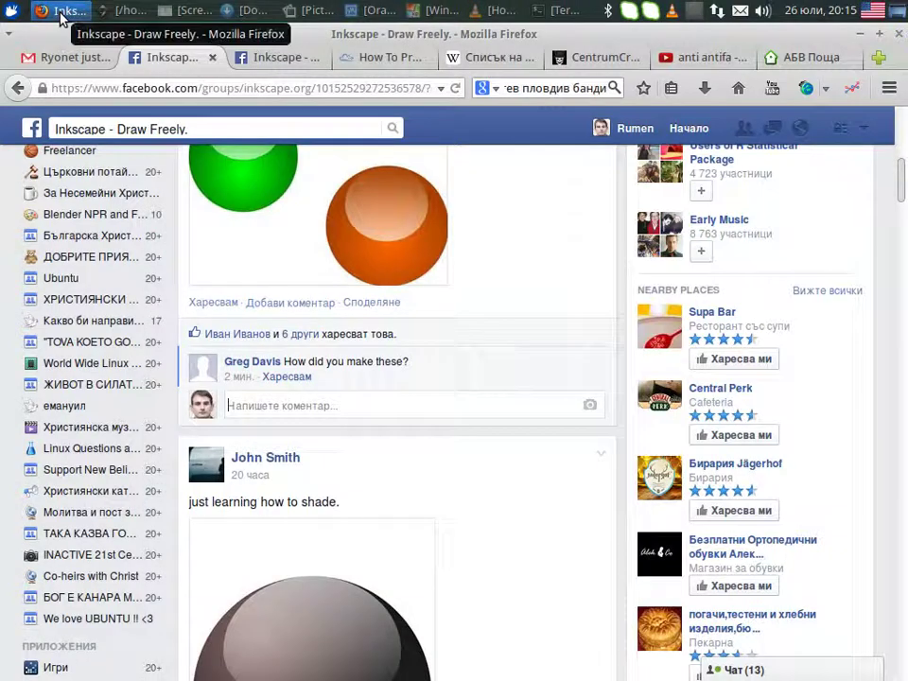
click(64, 12)
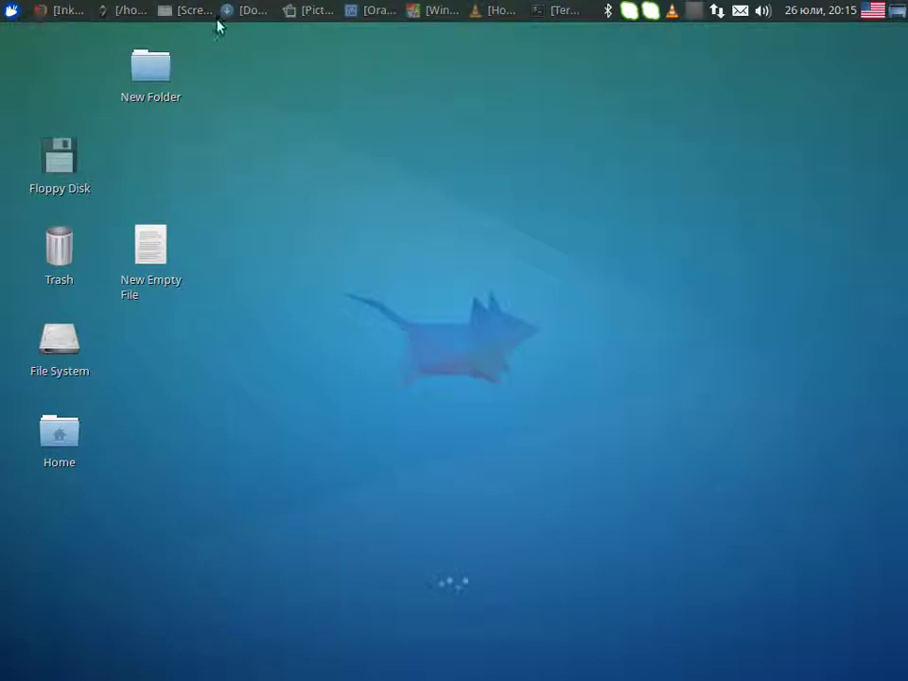
click(131, 11)
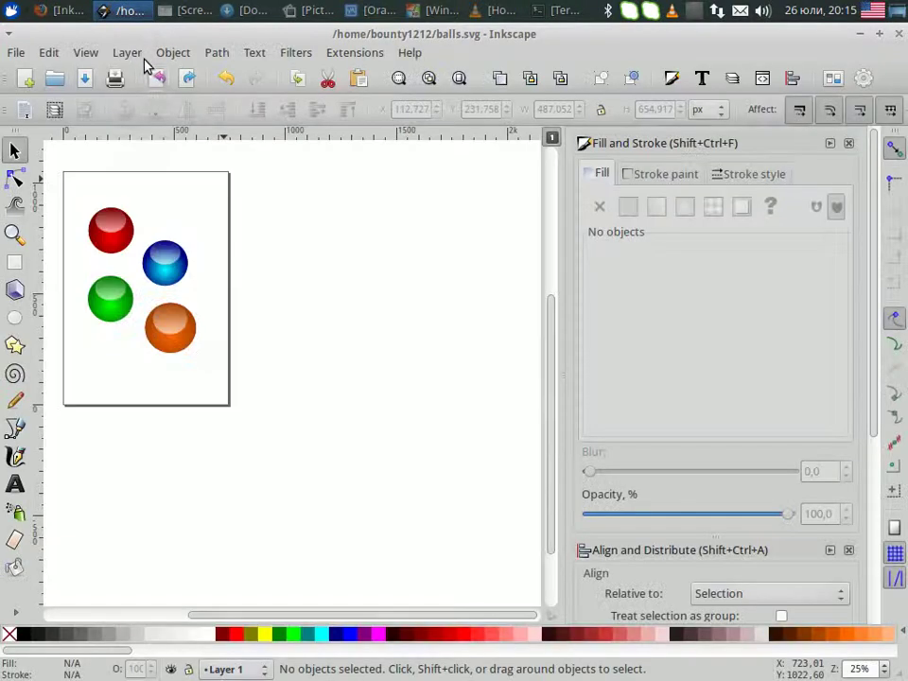
- Draw a large, perfectly round green circle to the right of the page
scroll(95, 331, down, 5)
scroll(113, 302, up, 3)
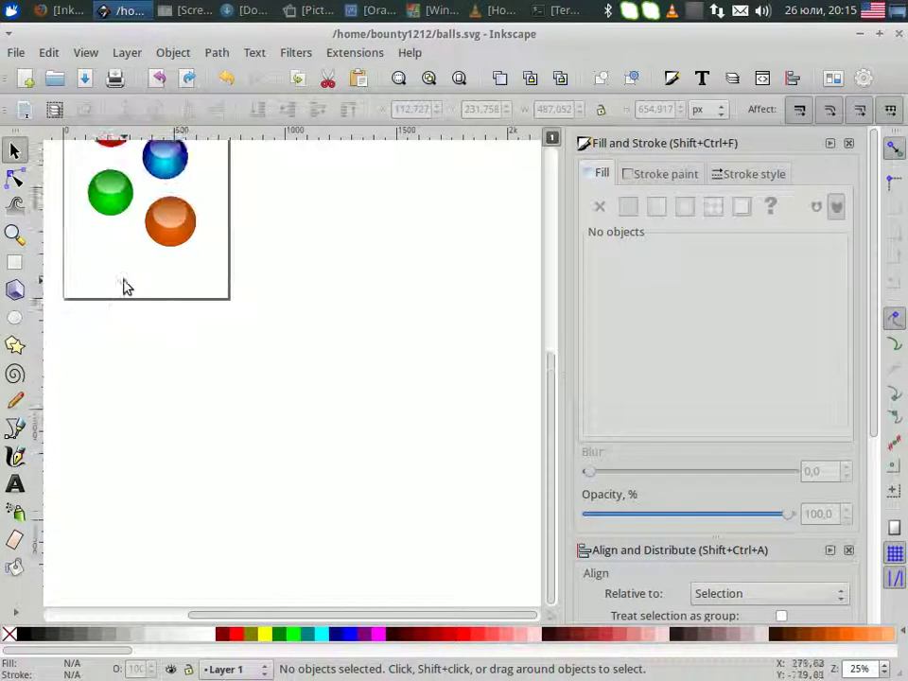
scroll(129, 291, up, 6)
scroll(147, 307, down, 3)
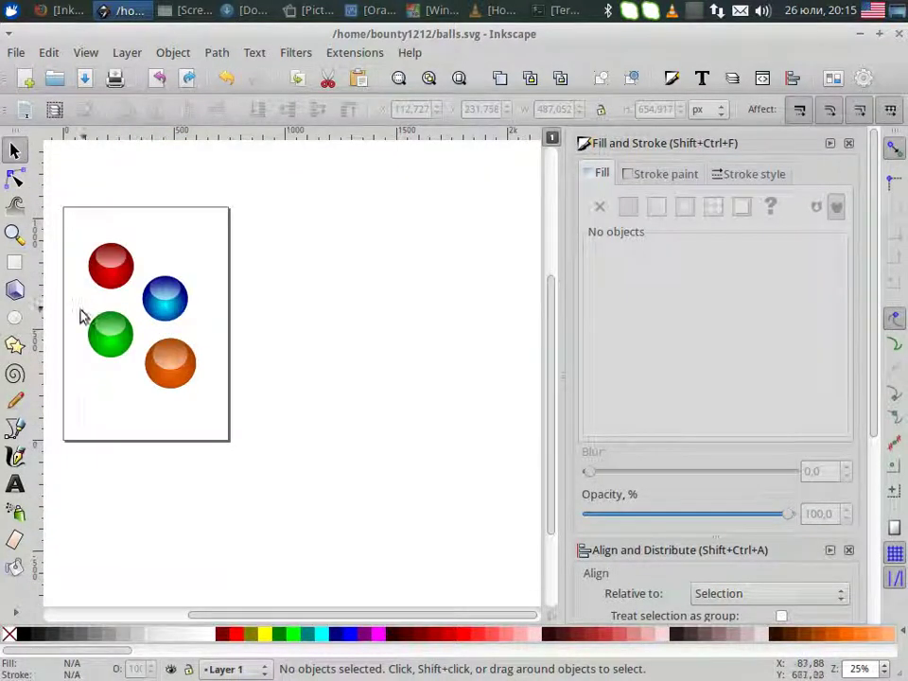
click(15, 322)
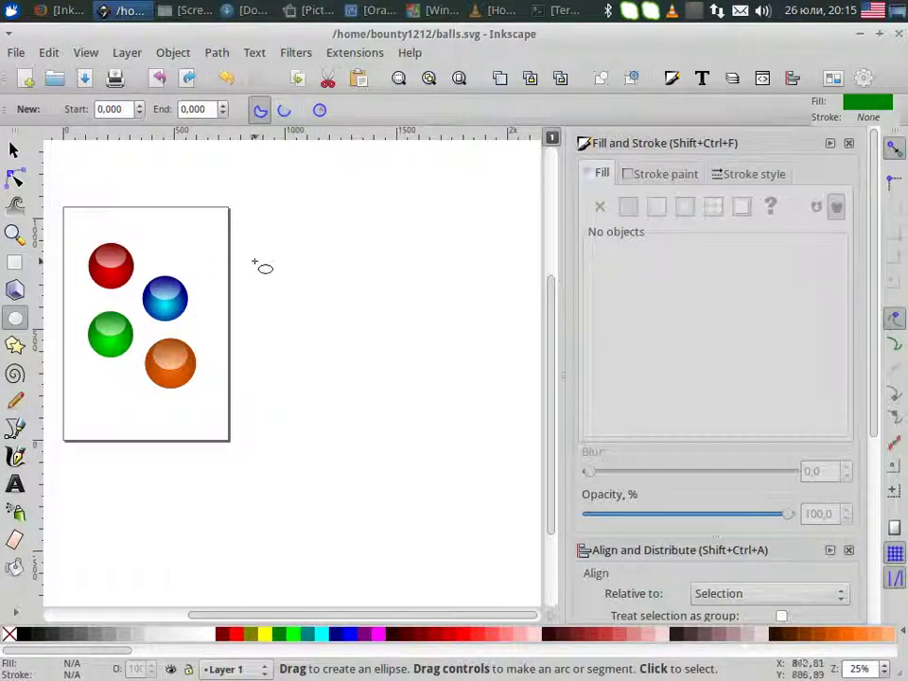
key(ctrl)
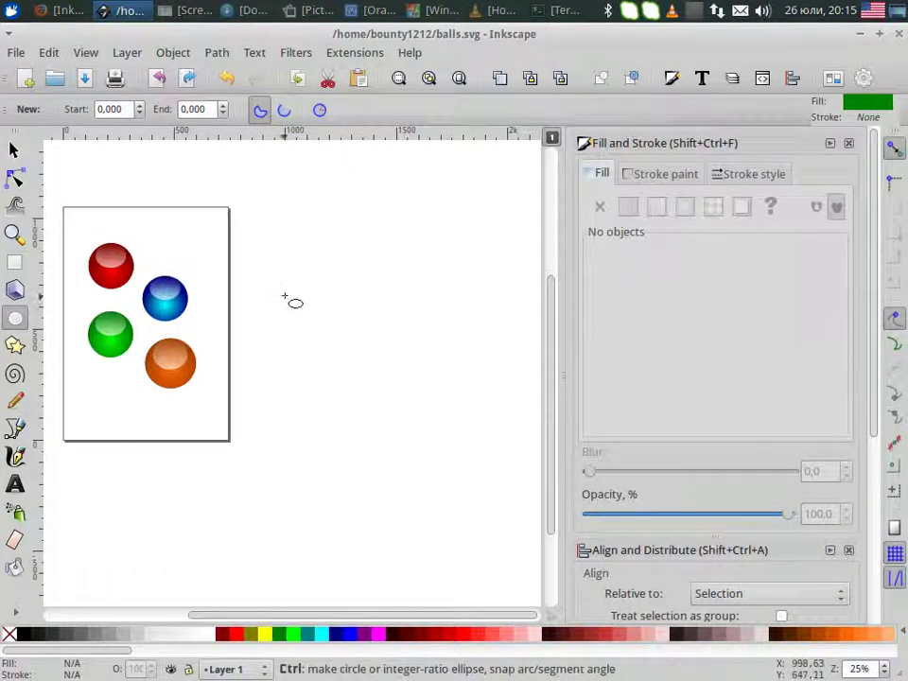
drag(296, 261, 451, 406)
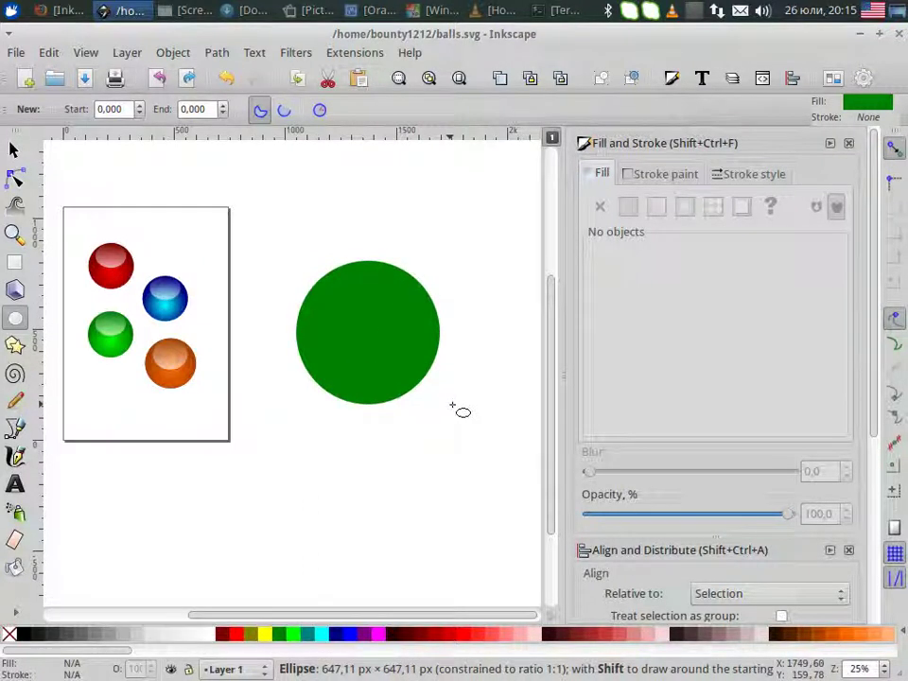
drag(381, 427, 381, 427)
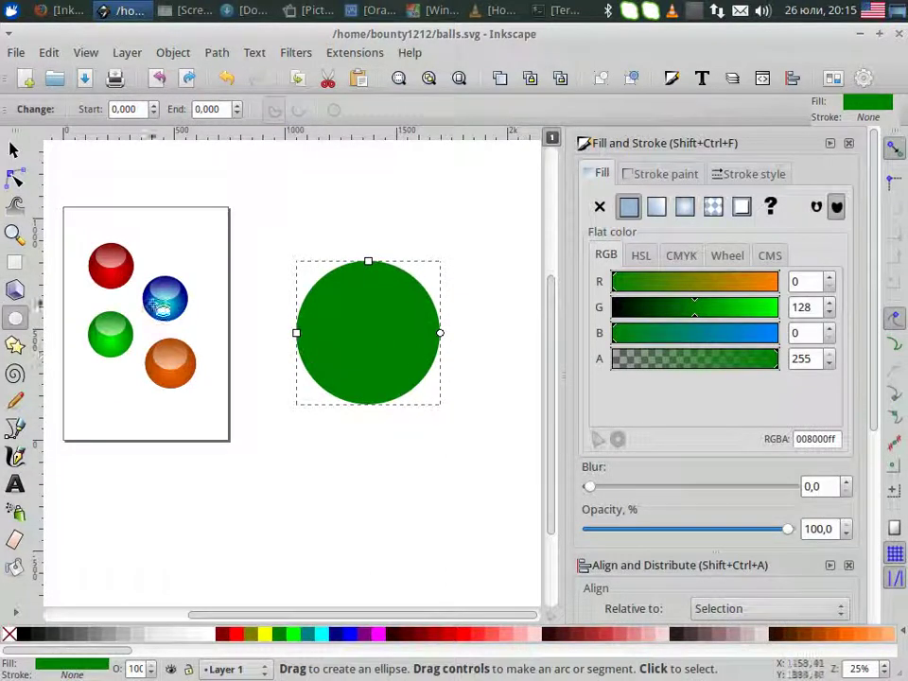
- Duplicate the green circle in place and give the top copy a radial gradient fill
click(48, 55)
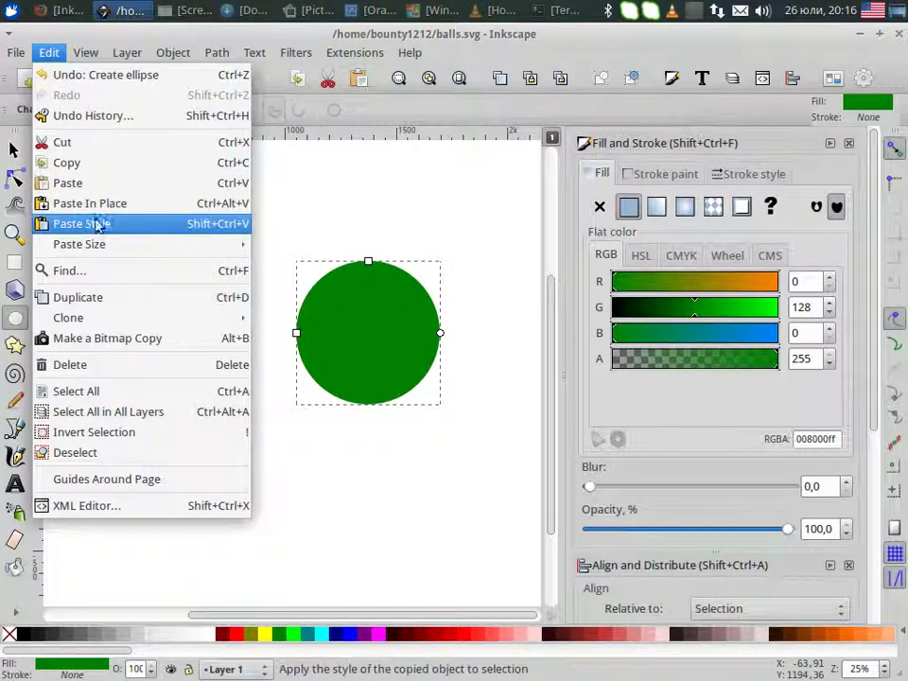
click(83, 297)
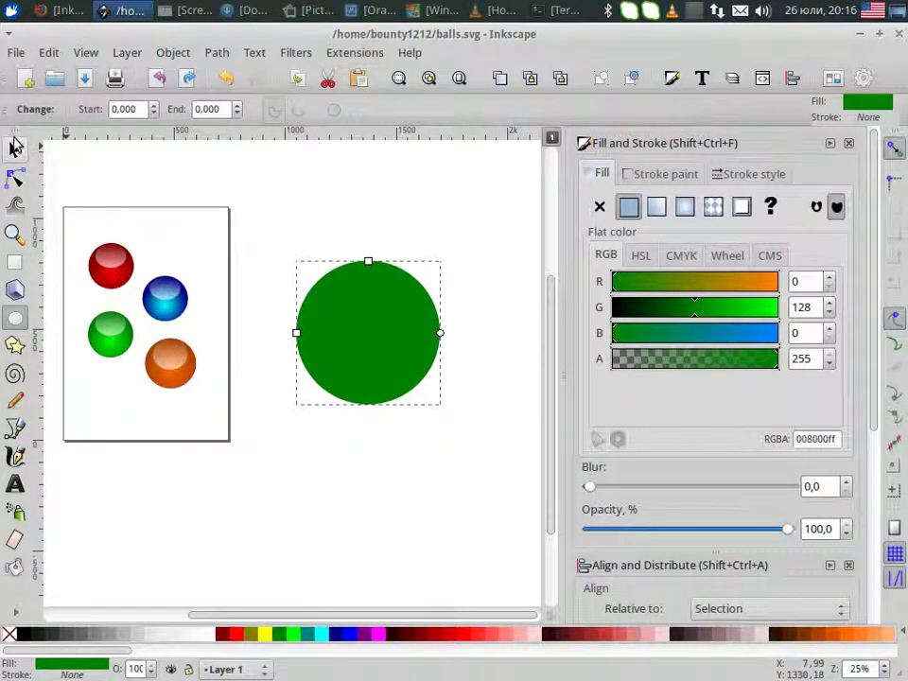
click(14, 150)
click(293, 464)
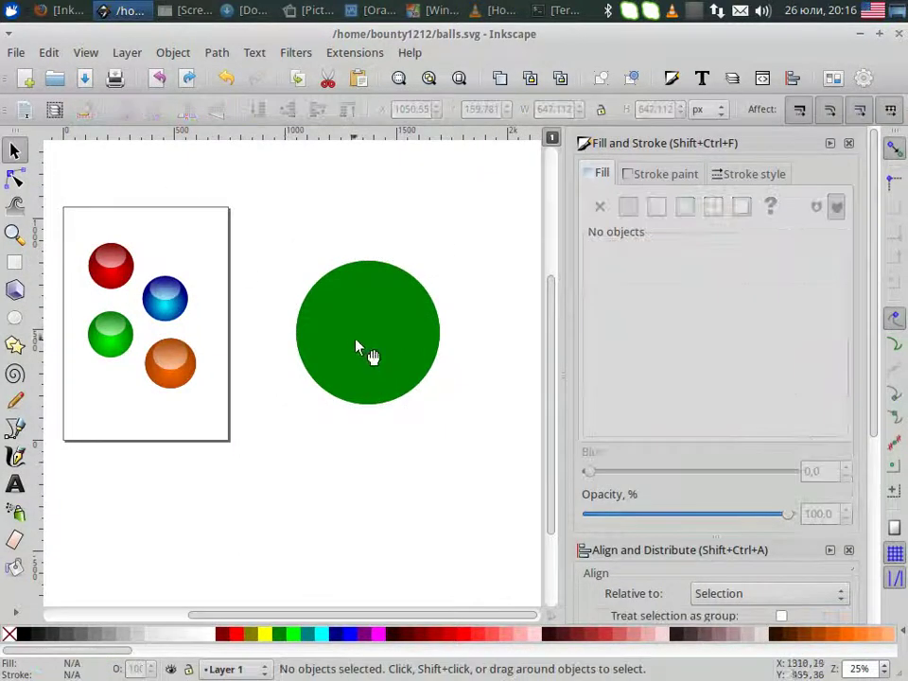
drag(365, 355, 412, 372)
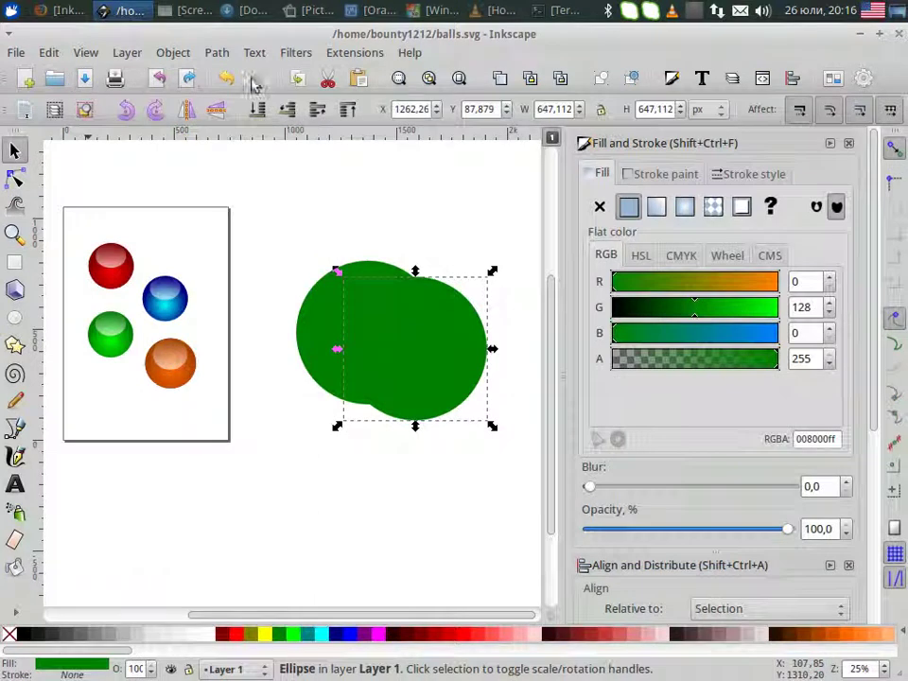
click(225, 79)
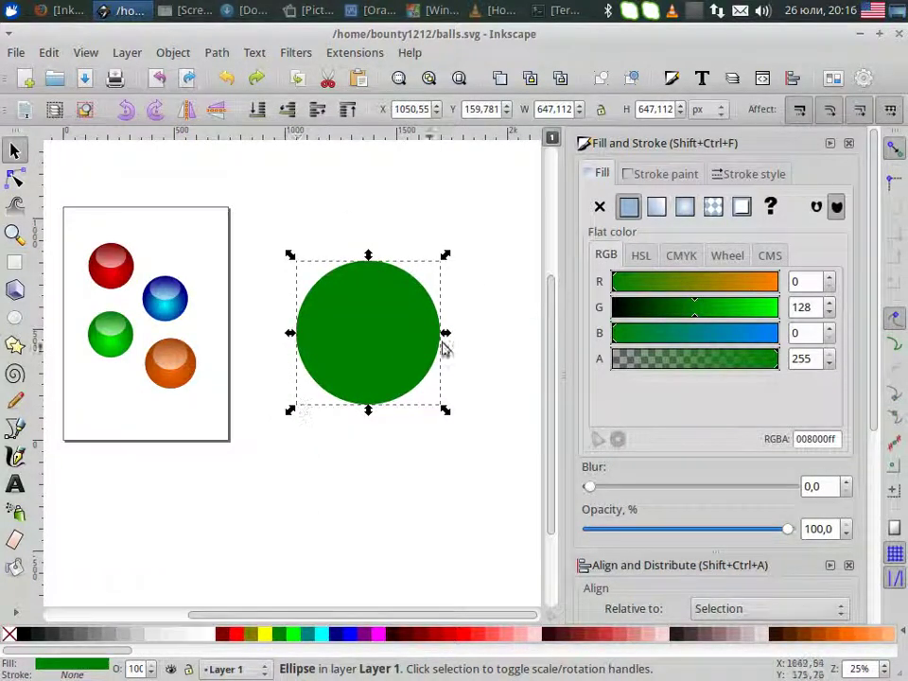
click(685, 212)
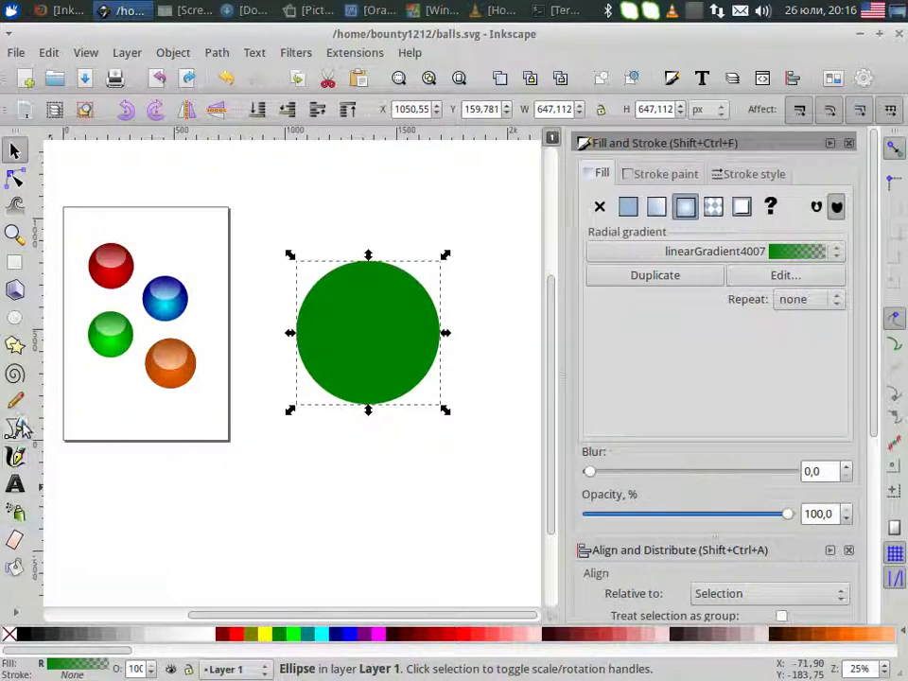
- Set the radial gradient's centre stop to full bright green (G 255)
click(13, 619)
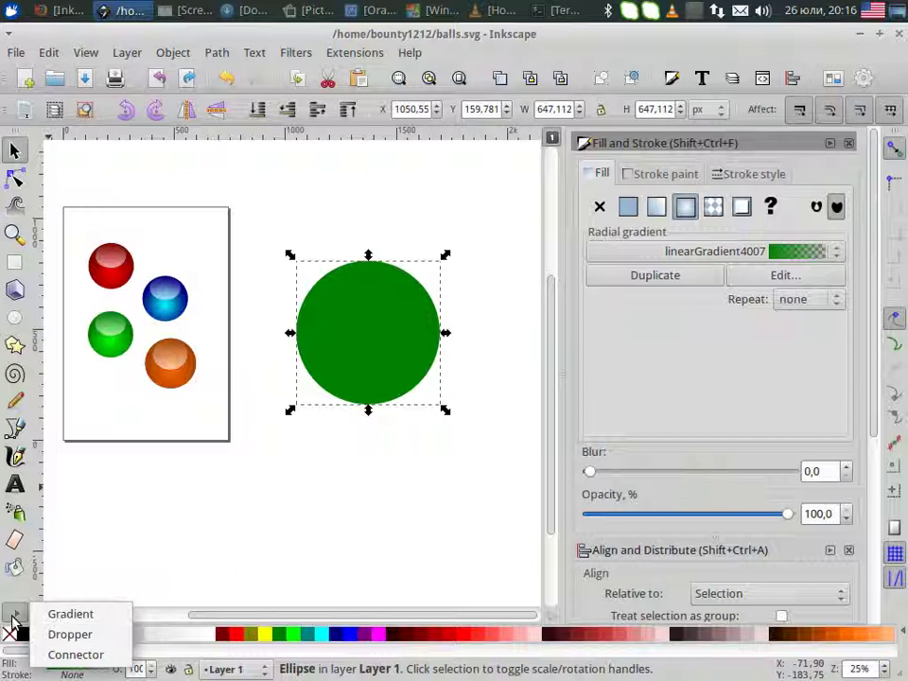
click(71, 612)
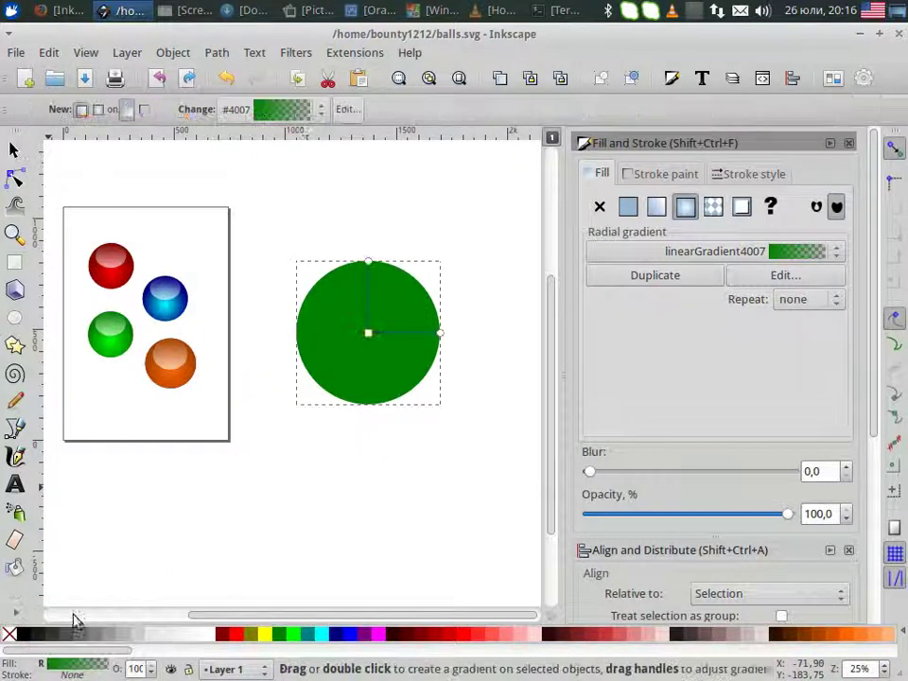
click(369, 334)
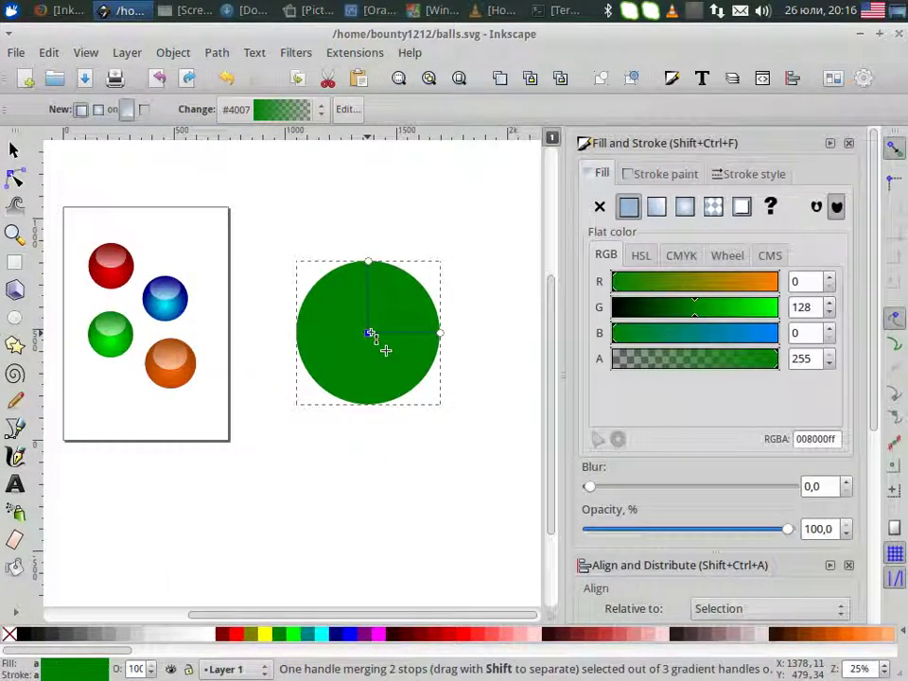
click(737, 310)
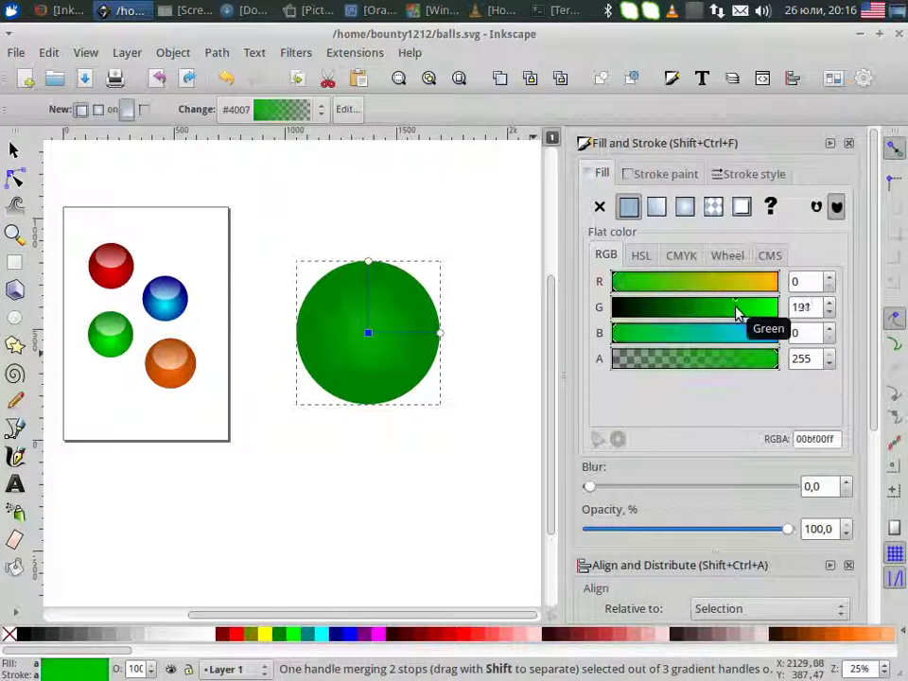
click(755, 312)
click(773, 313)
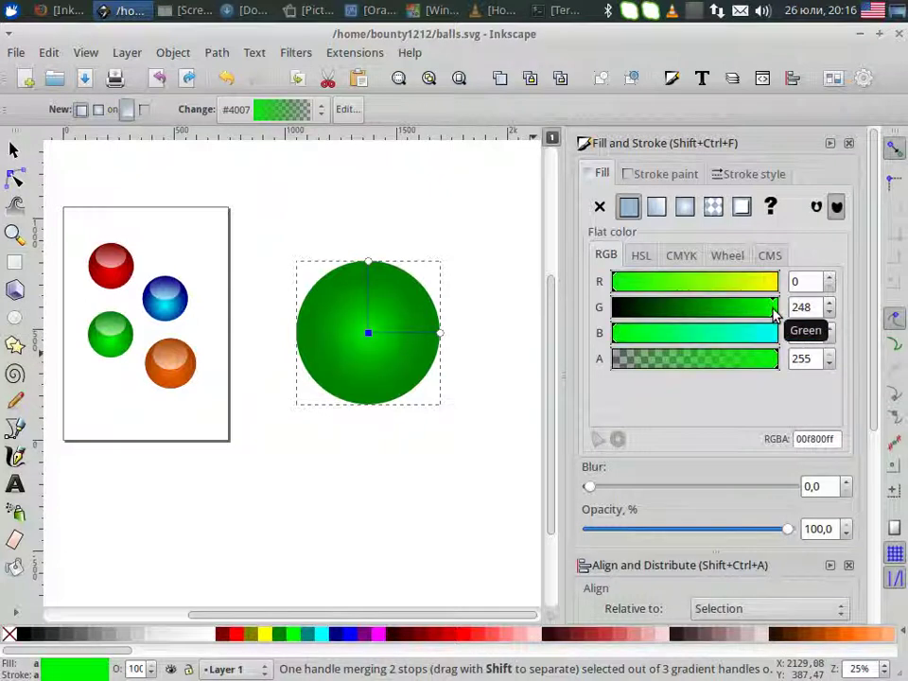
drag(773, 314, 799, 315)
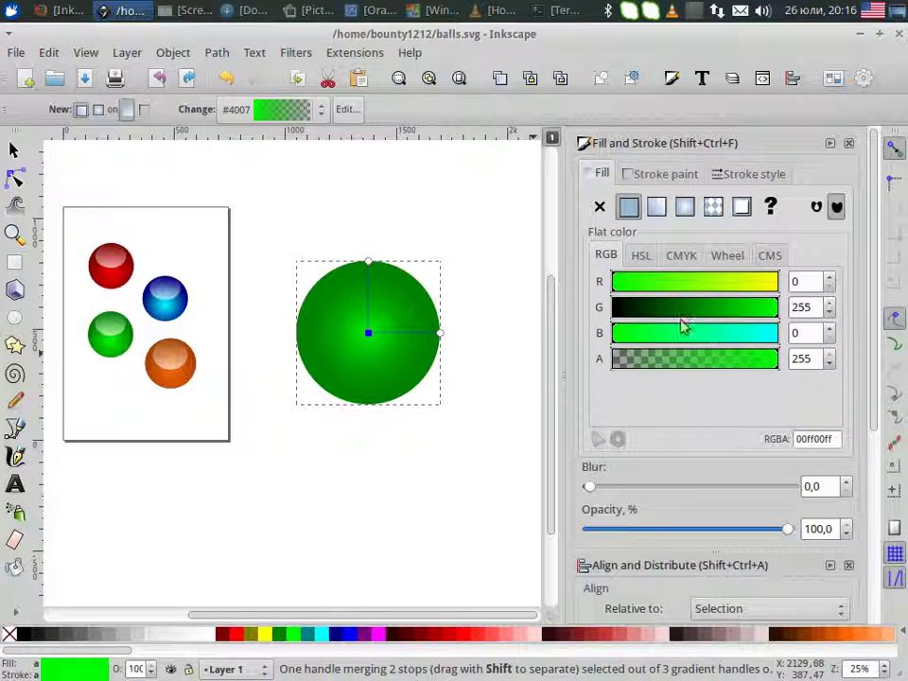
- Move the gradient's bright centre lower in the ball, below the middle
scroll(371, 321, up, 3)
scroll(371, 321, down, 2)
scroll(372, 322, up, 1)
click(367, 350)
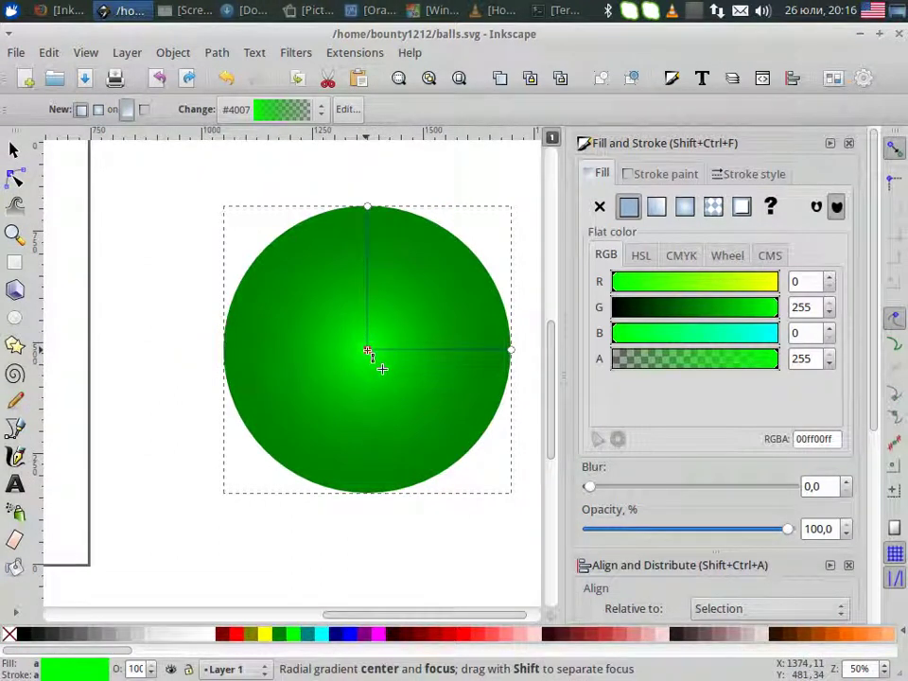
drag(367, 352, 365, 385)
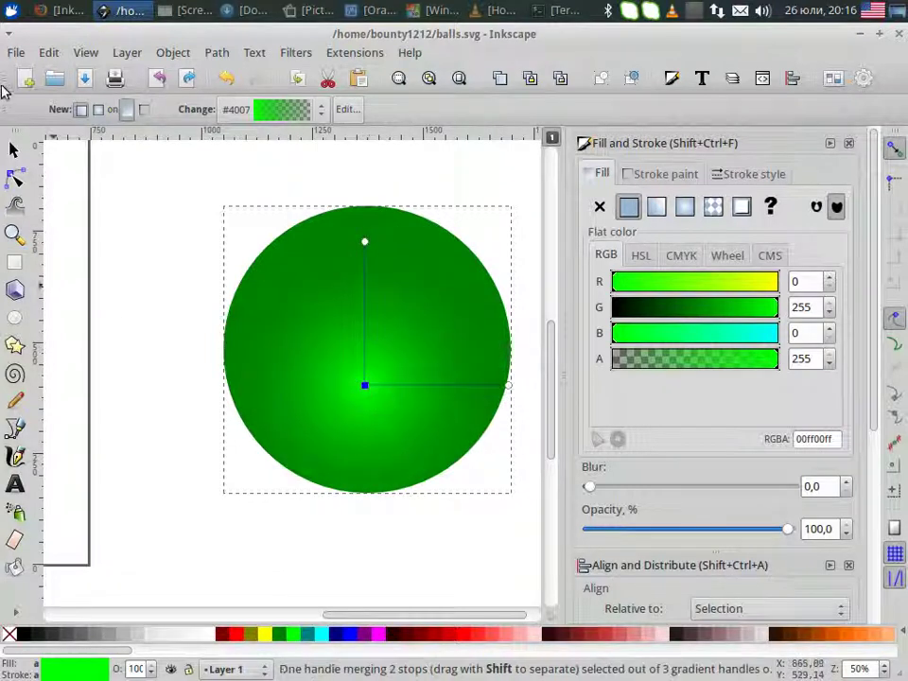
click(15, 150)
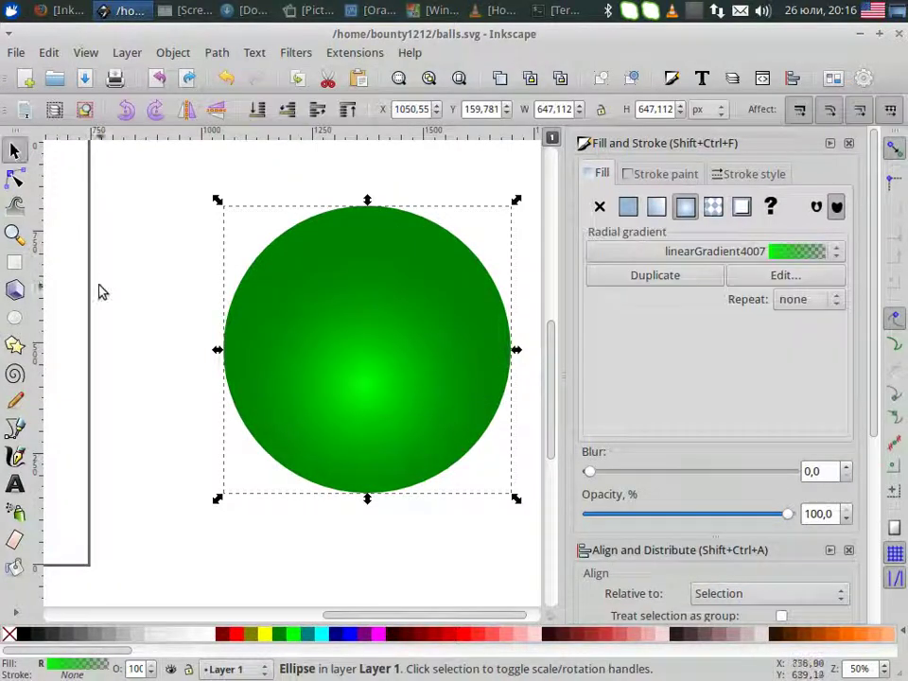
scroll(233, 329, down, 2)
scroll(233, 326, up, 4)
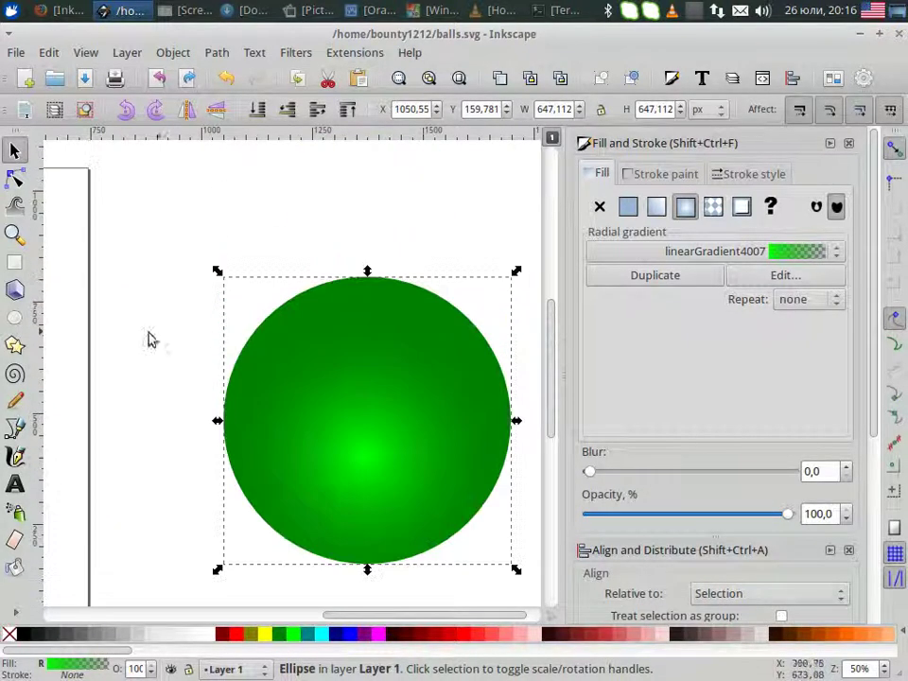
- Draw a white oval and place it over the upper part of the green ball
click(15, 319)
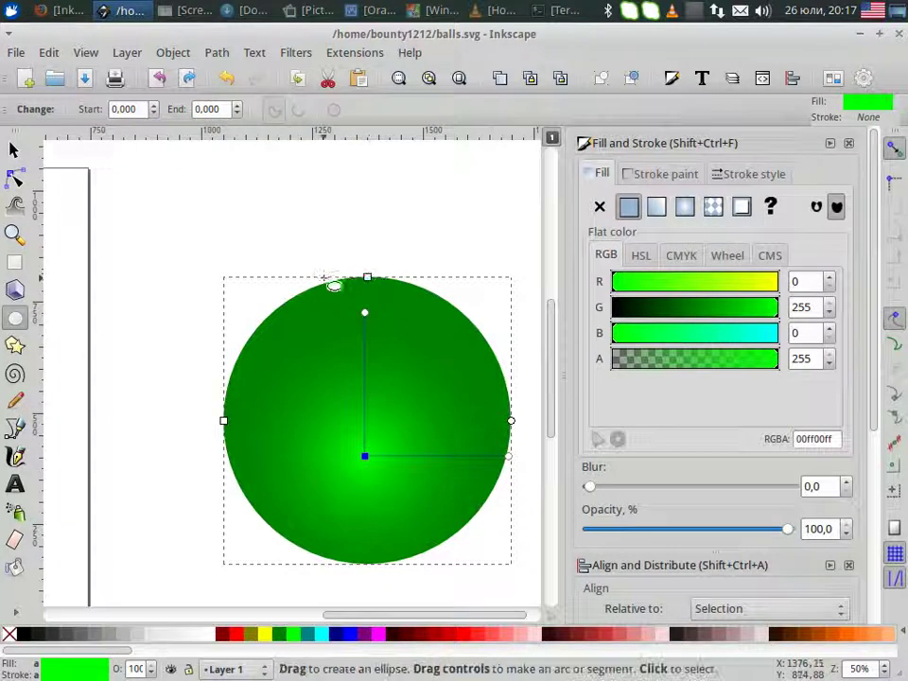
drag(315, 231, 497, 310)
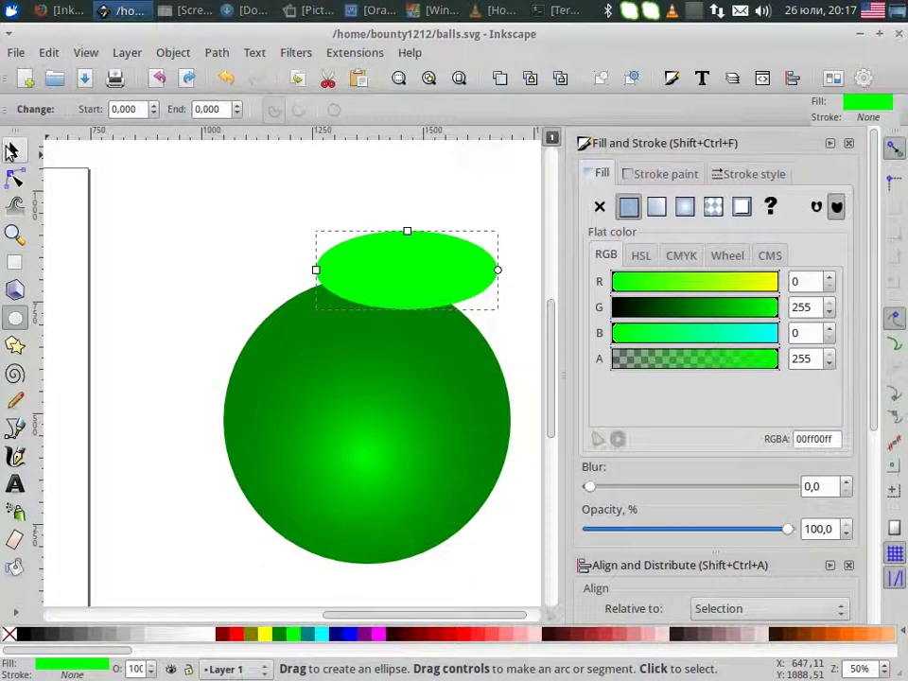
click(14, 150)
mouse_move(392, 286)
mouse_down()
mouse_move(351, 337)
mouse_move(370, 416)
mouse_move(359, 380)
mouse_up()
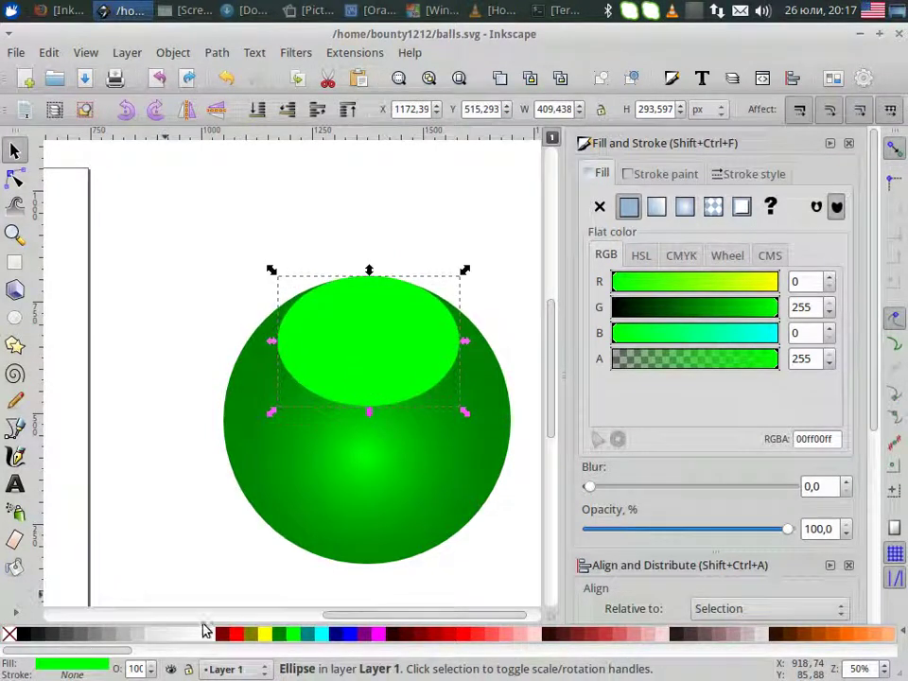
click(208, 643)
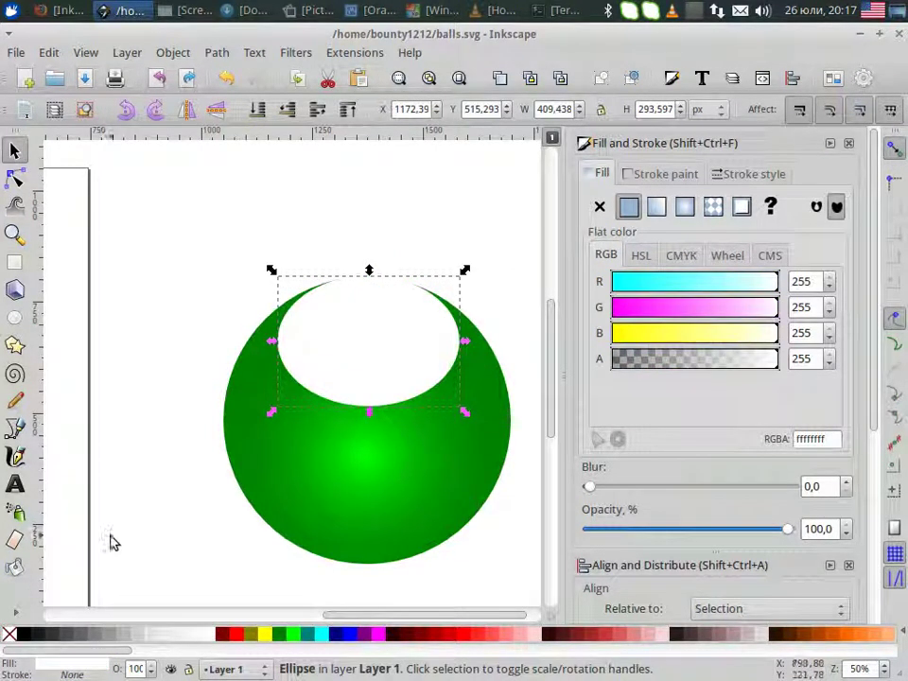
click(16, 616)
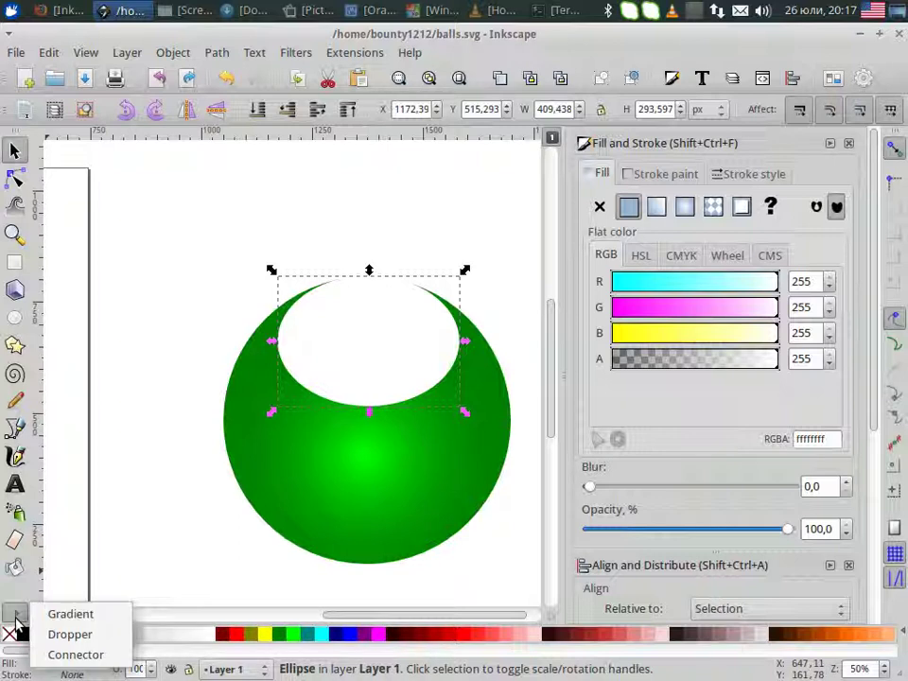
click(72, 614)
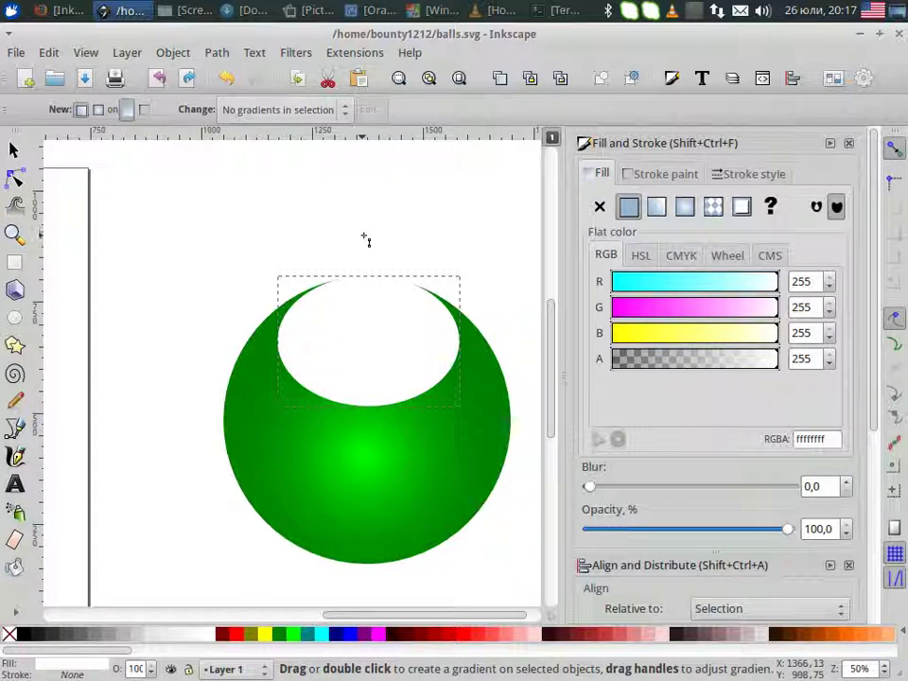
- Fade the white oval vertically from white to transparent, shortening the fade toward the top
key(ctrl)
drag(367, 226, 361, 412)
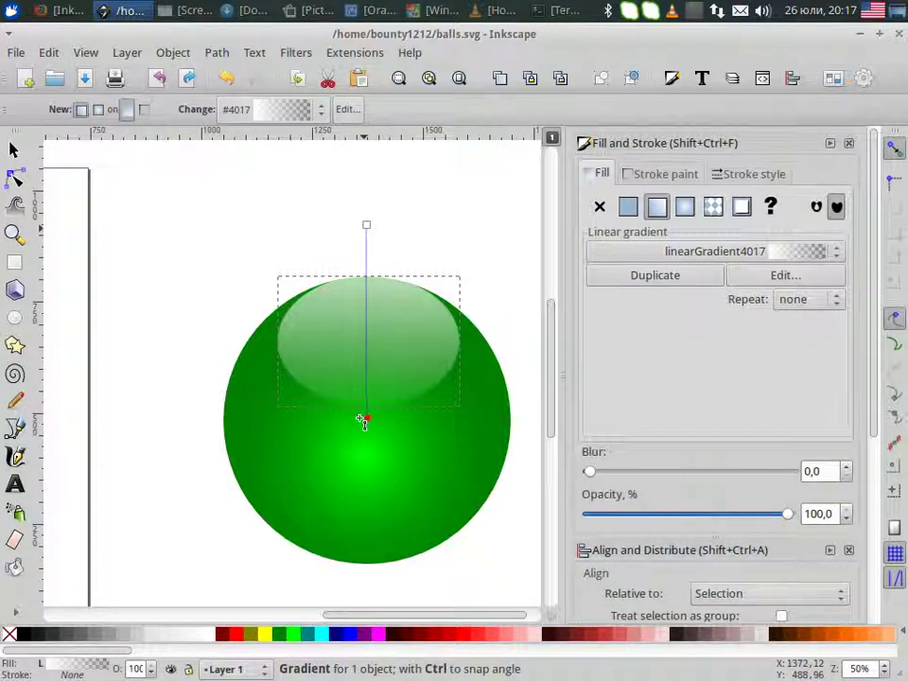
drag(359, 443, 360, 414)
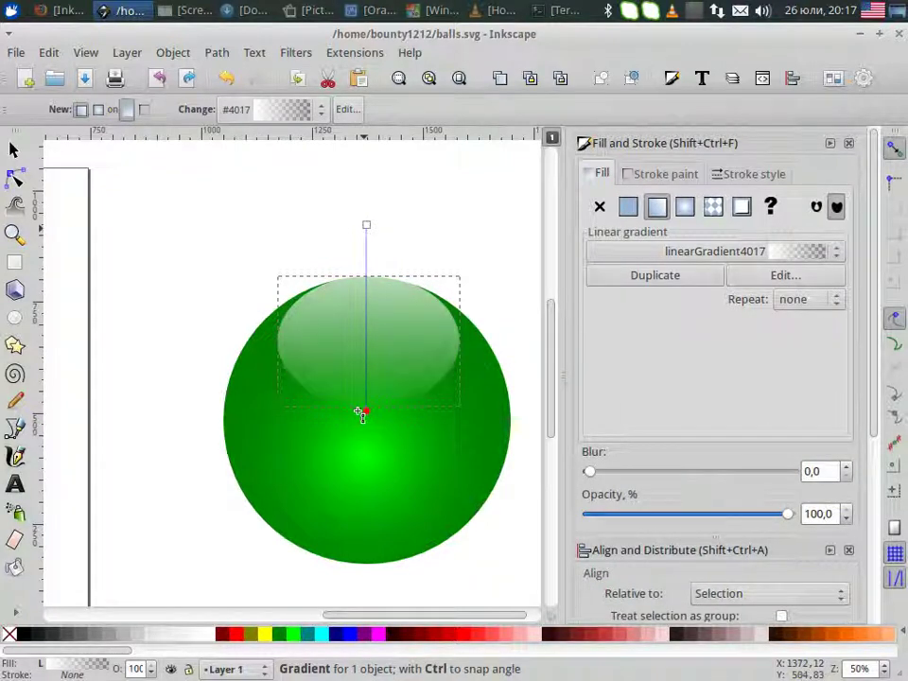
click(360, 413)
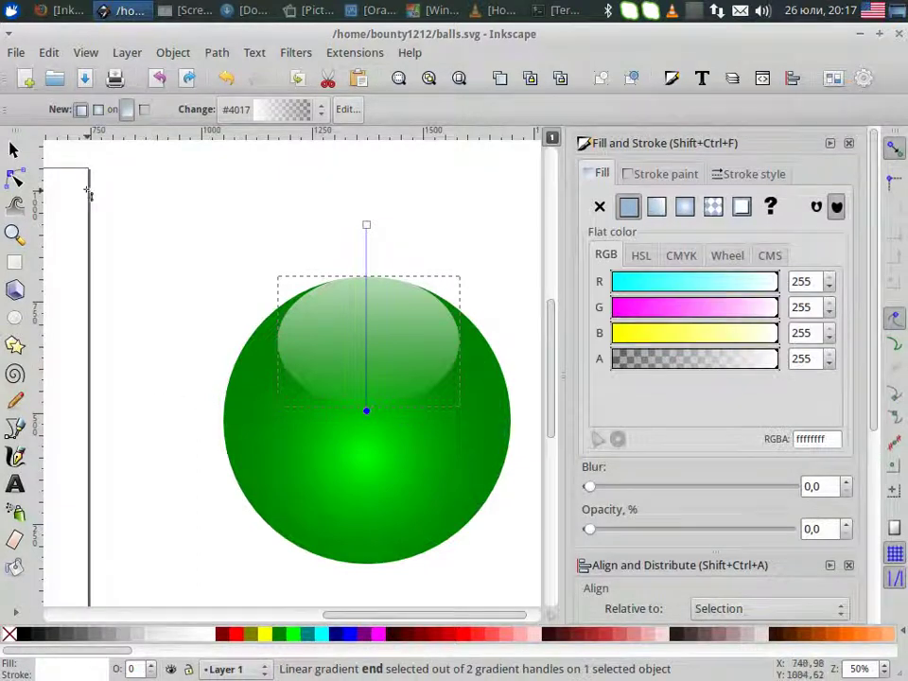
click(14, 149)
ctrl+scroll(207, 381, down, 1)
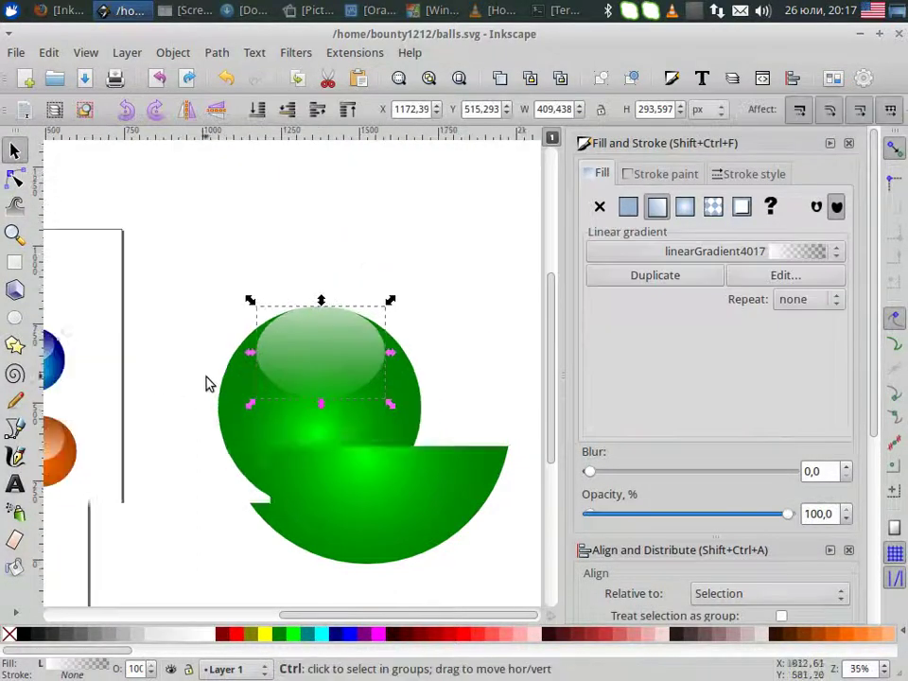
ctrl+scroll(243, 397, down, 3)
ctrl+scroll(236, 390, up, 3)
ctrl+scroll(236, 390, down, 2)
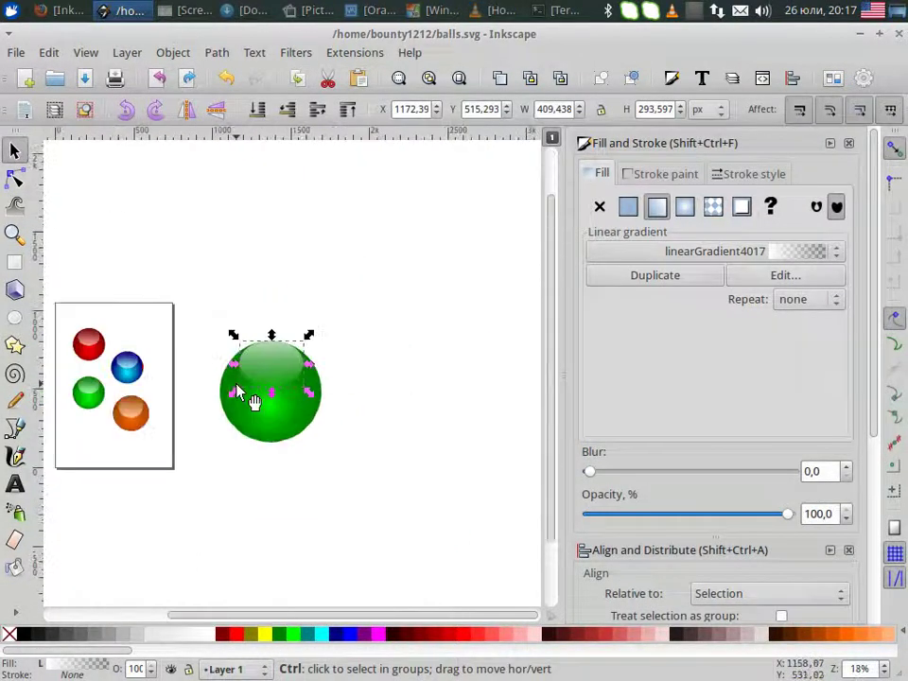
- Select all three parts of the green ball, duplicate them, and move the copy right
drag(190, 235, 383, 496)
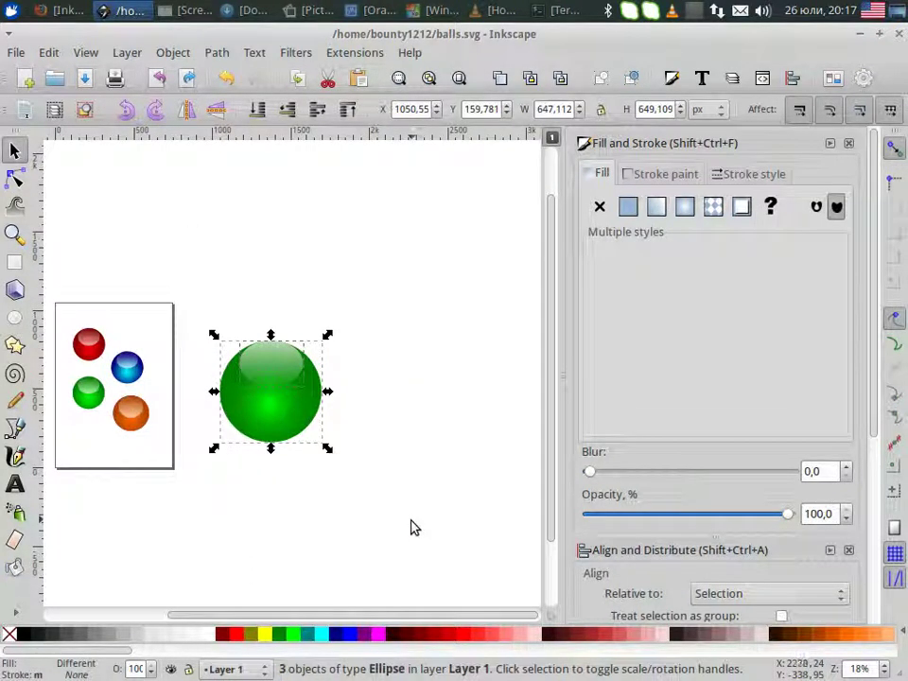
click(49, 53)
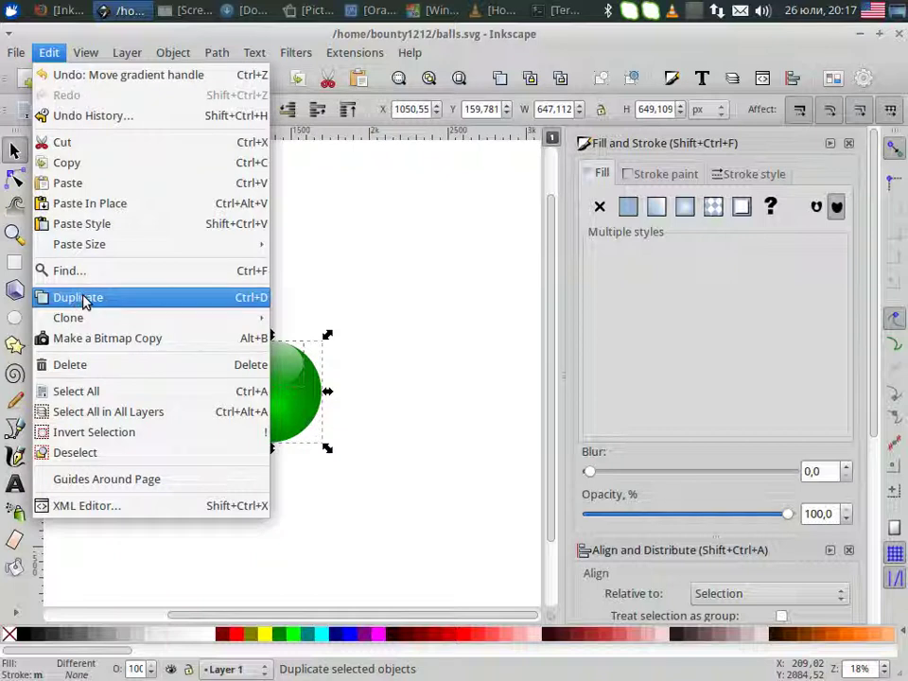
click(84, 299)
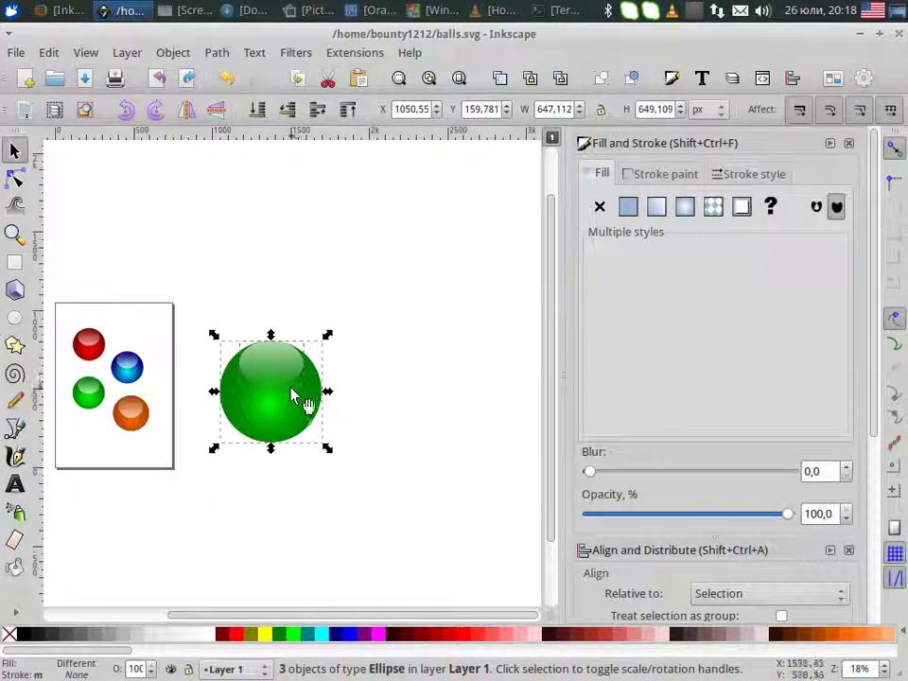
drag(281, 413, 440, 420)
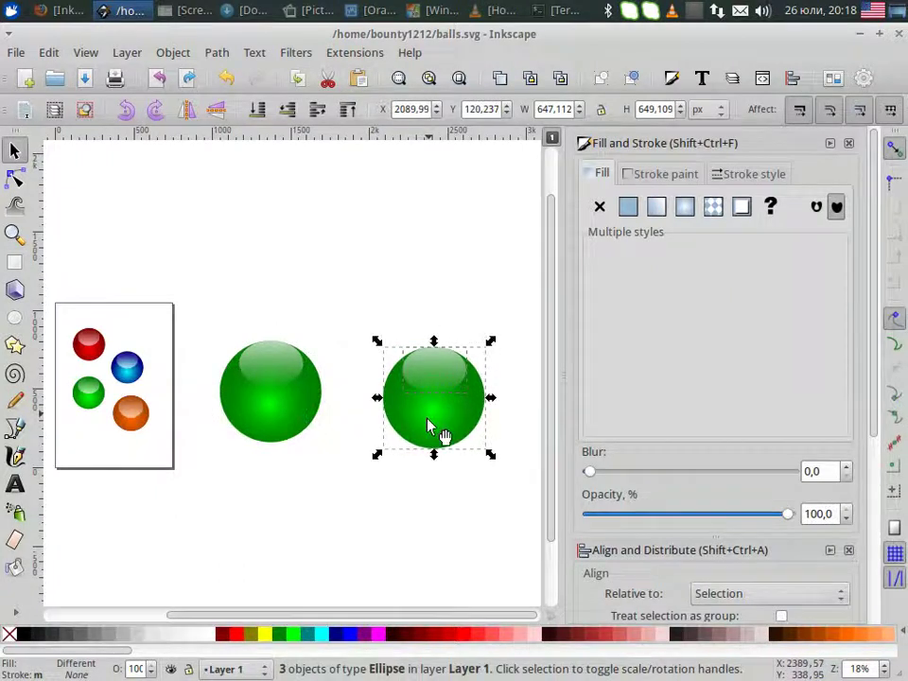
click(419, 511)
scroll(450, 431, up, 2)
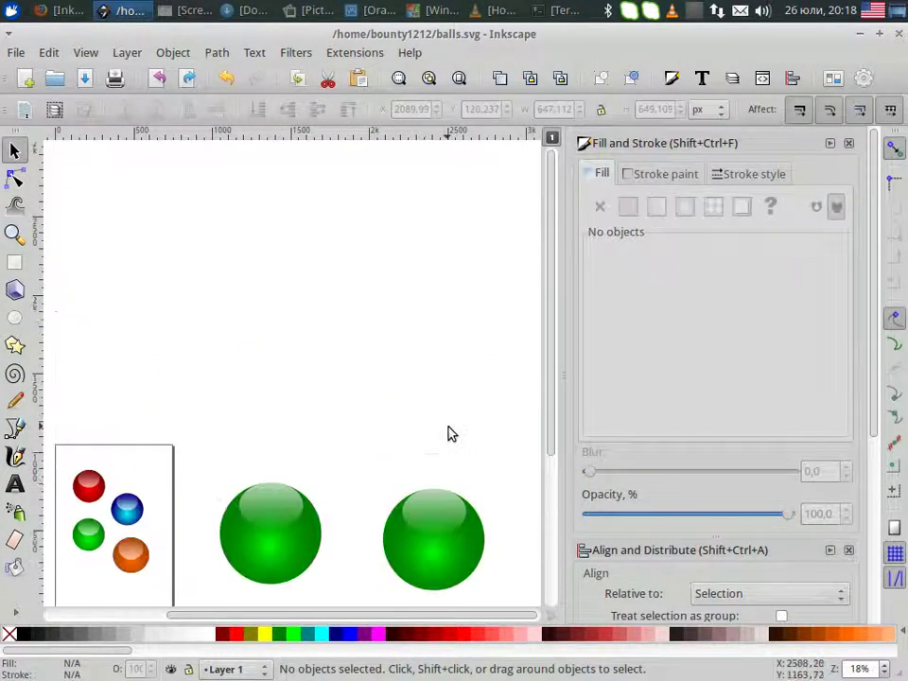
scroll(329, 402, down, 1)
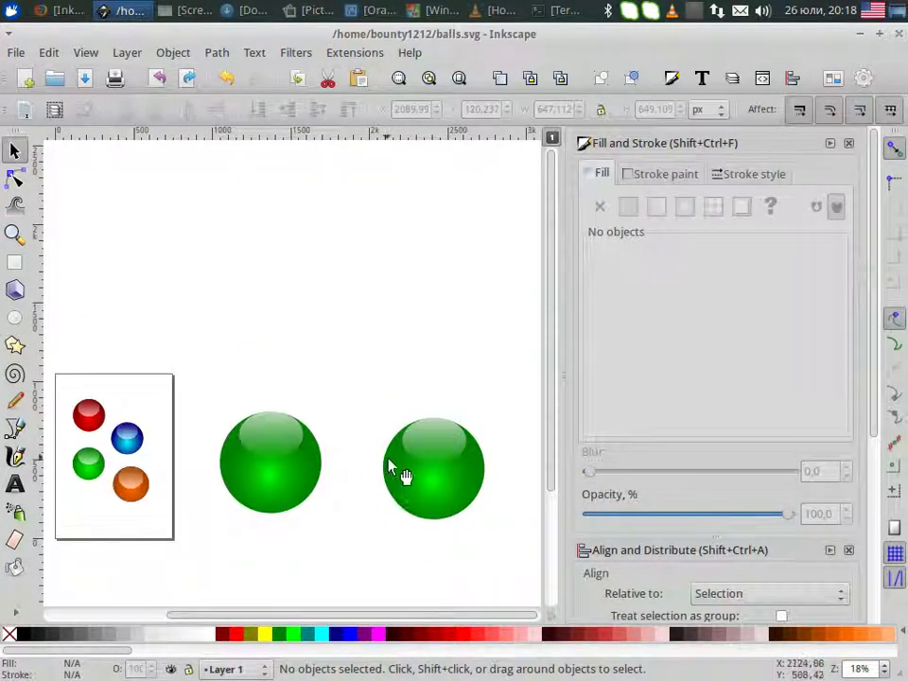
scroll(392, 466, down, 1)
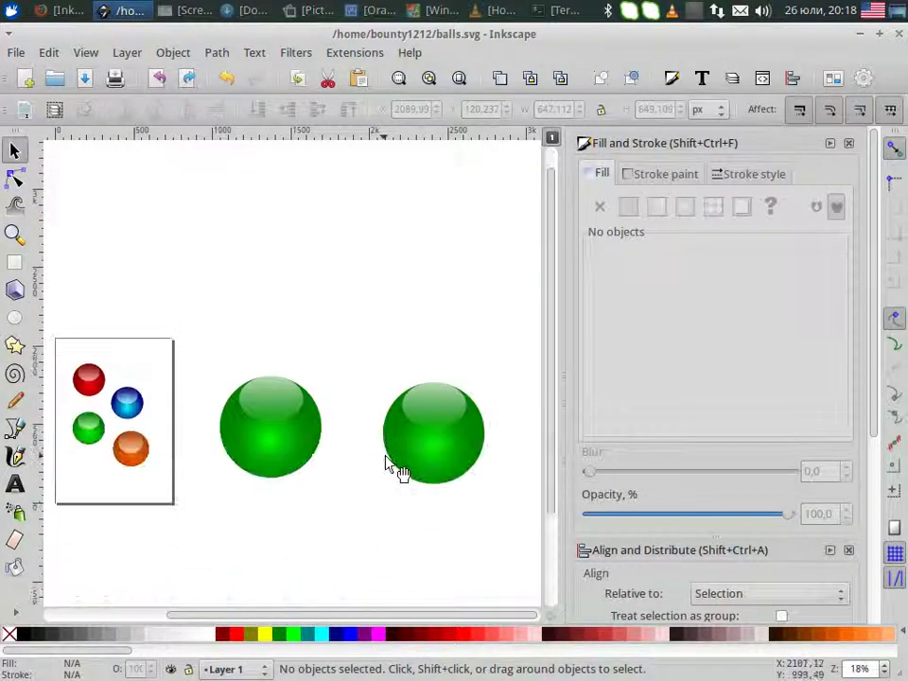
ctrl+scroll(403, 460, up, 3)
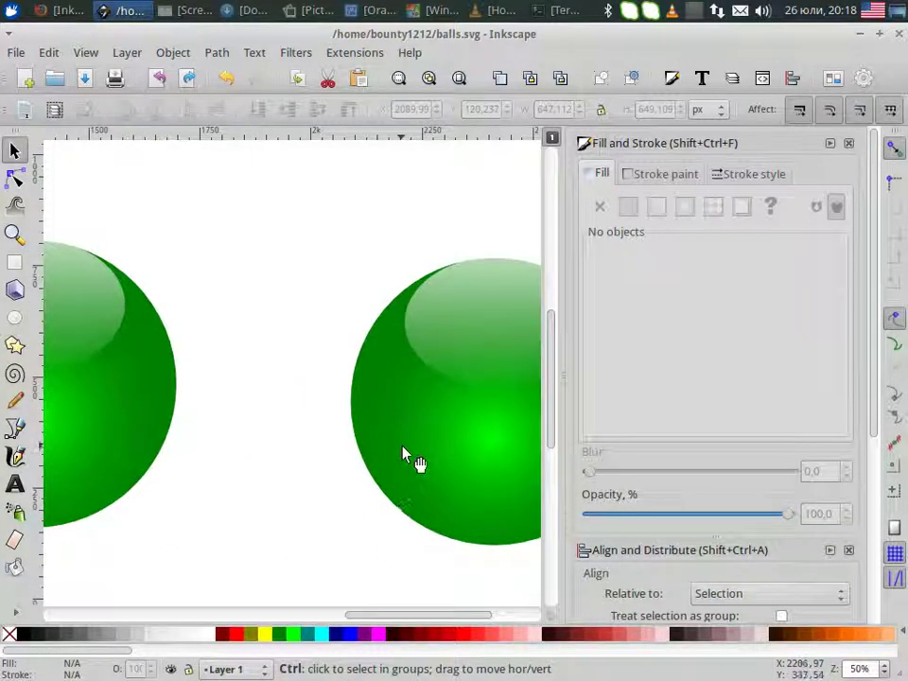
ctrl+scroll(401, 452, down, 2)
ctrl+scroll(401, 452, down, 2)
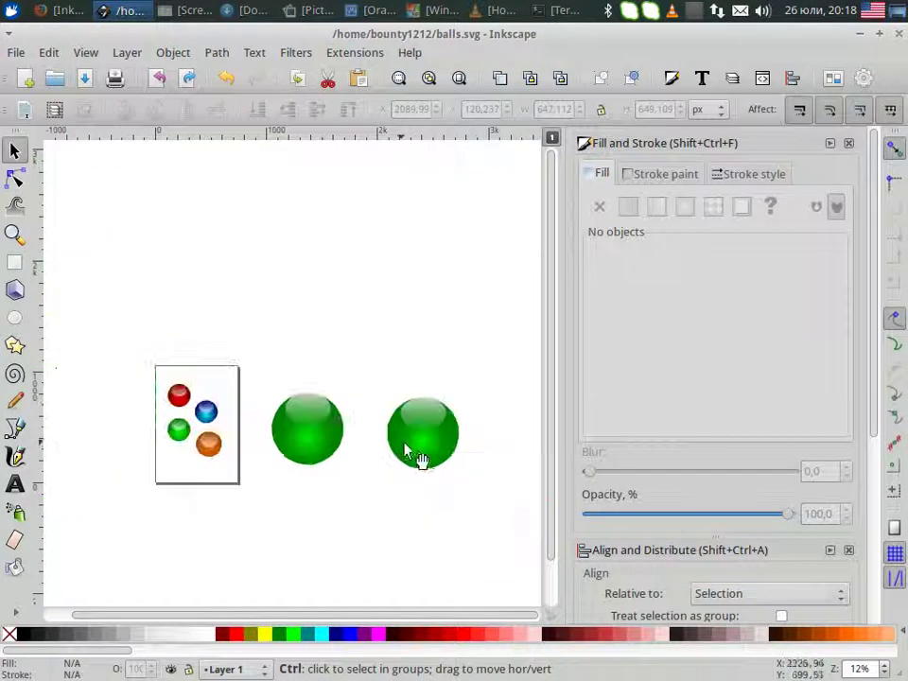
ctrl+scroll(463, 473, up, 4)
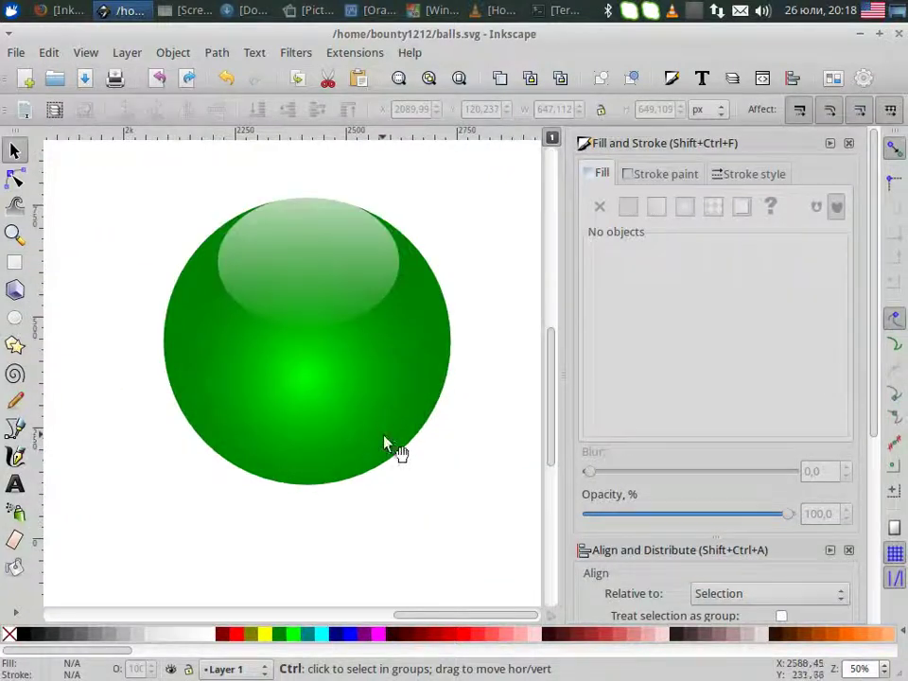
- Zoom in on the right-hand ball and select its gradient body
ctrl+scroll(395, 450, down, 4)
ctrl+scroll(386, 441, up, 2)
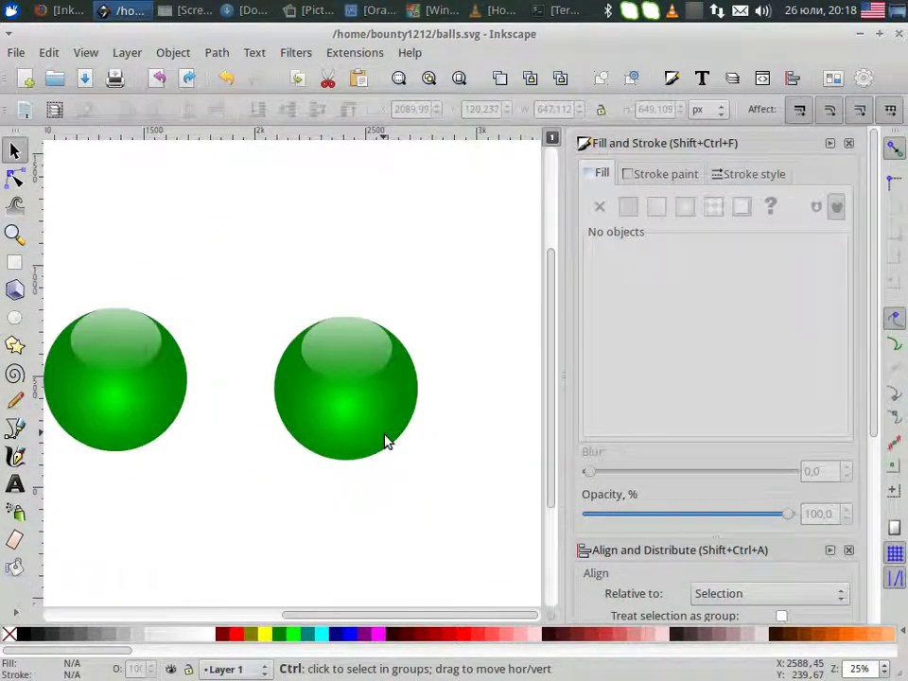
ctrl+scroll(357, 417, down, 2)
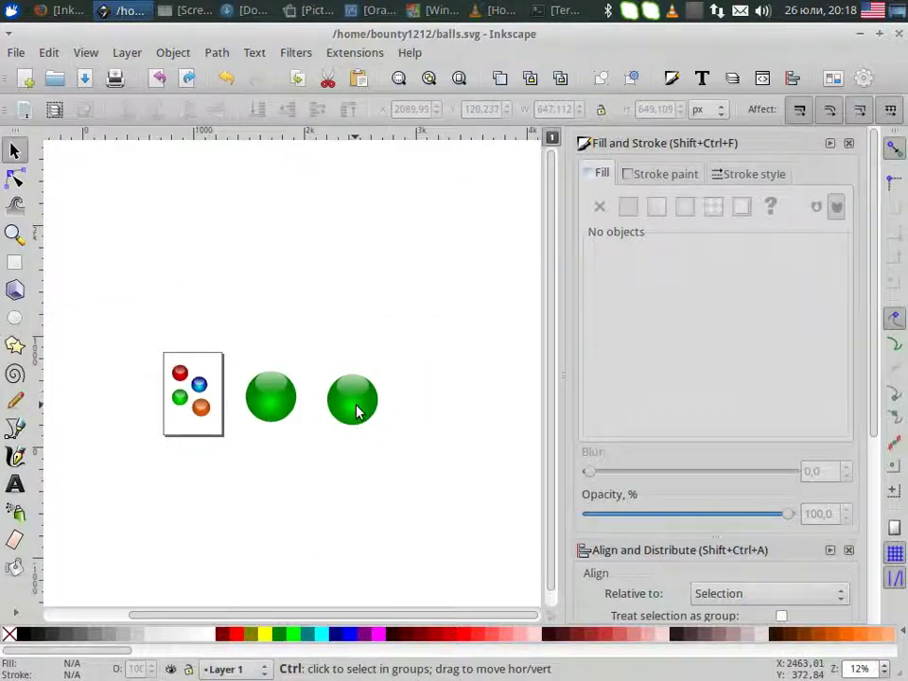
ctrl+scroll(357, 410, up, 3)
ctrl+scroll(356, 411, up, 3)
ctrl+scroll(356, 410, down, 4)
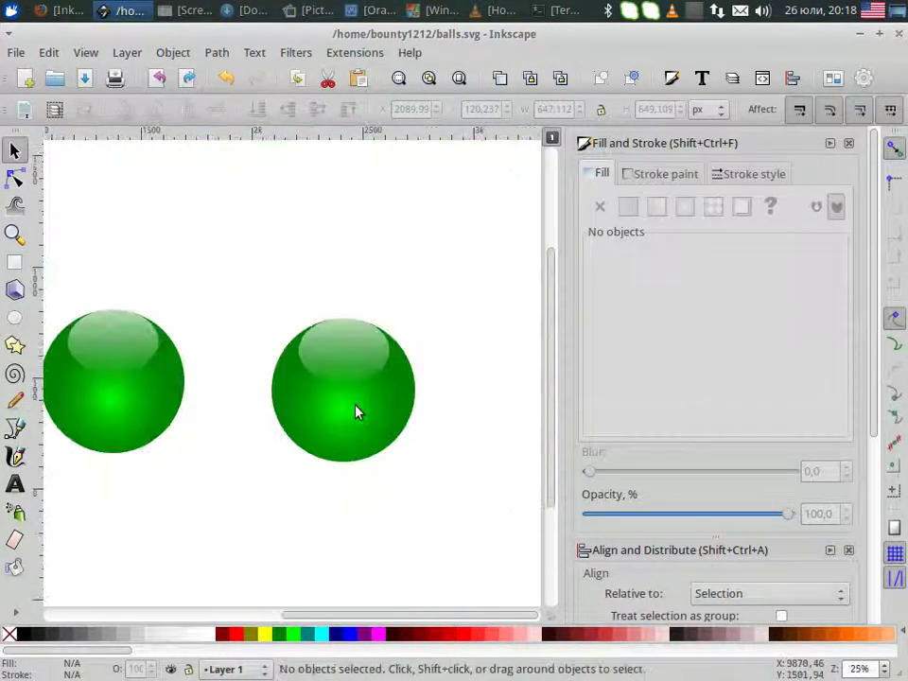
ctrl+scroll(356, 410, up, 3)
ctrl+scroll(355, 413, down, 1)
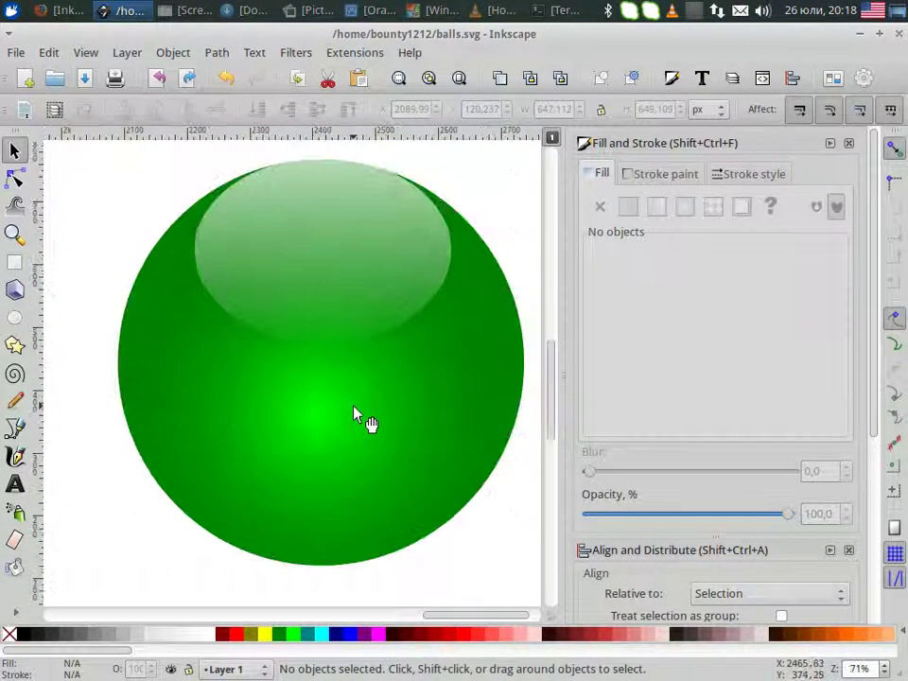
ctrl+scroll(354, 411, down, 3)
ctrl+scroll(355, 411, up, 3)
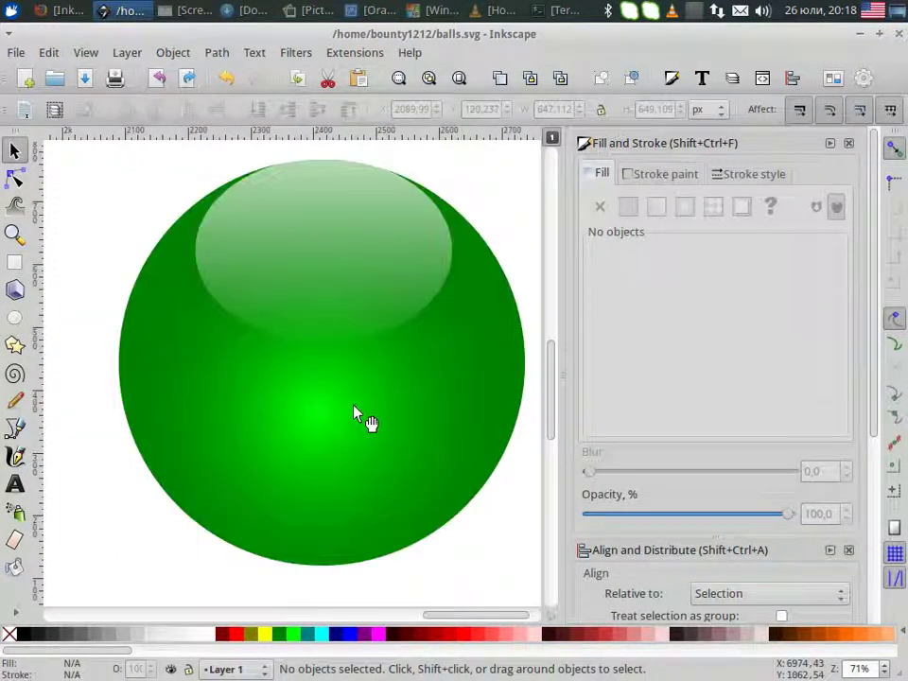
click(296, 460)
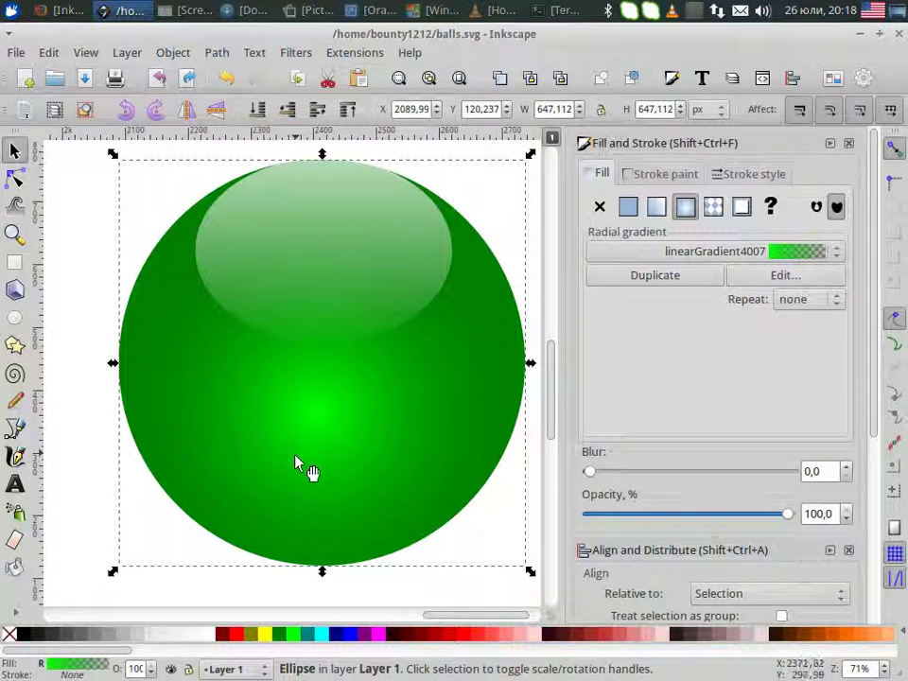
- Recolour the radial gradient's centre stop to Aqua
click(14, 614)
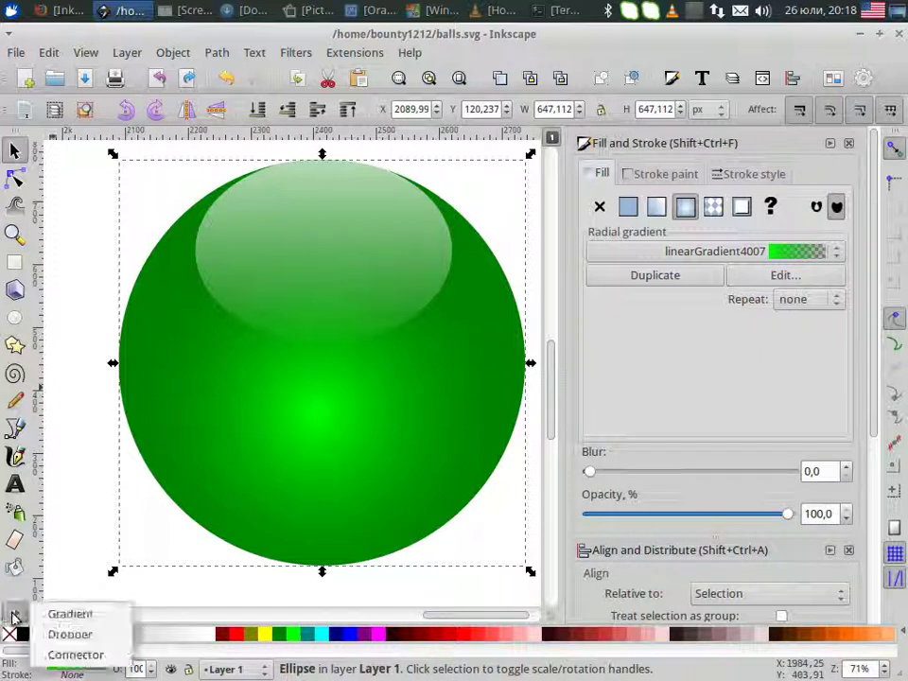
click(68, 614)
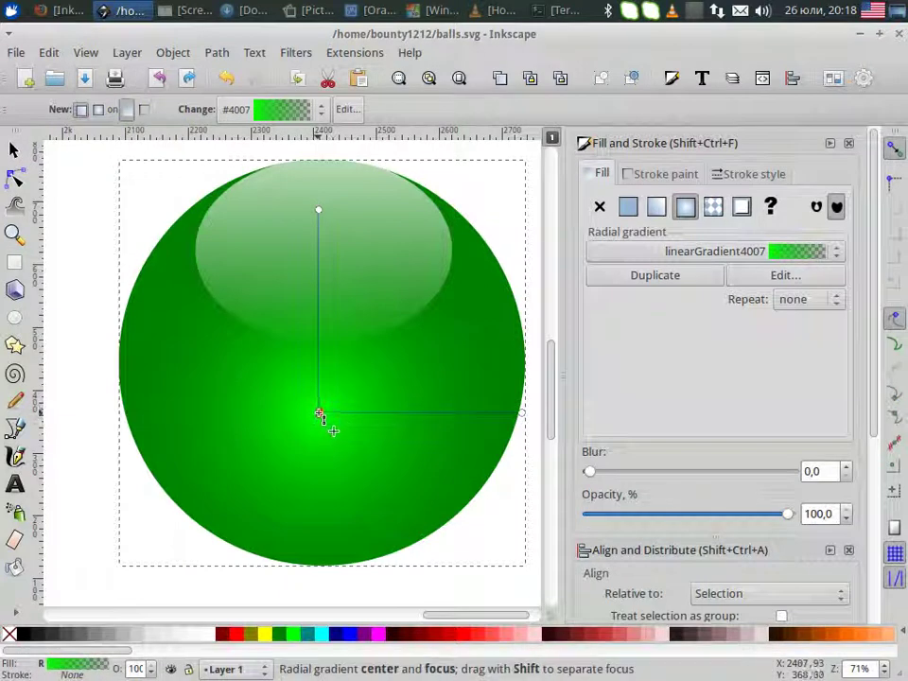
click(321, 415)
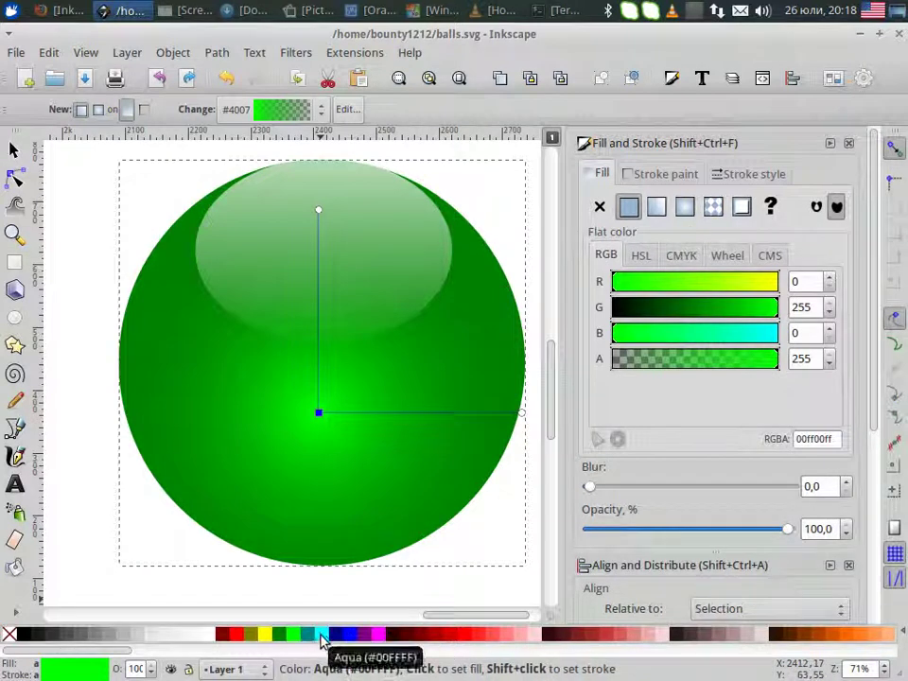
click(327, 637)
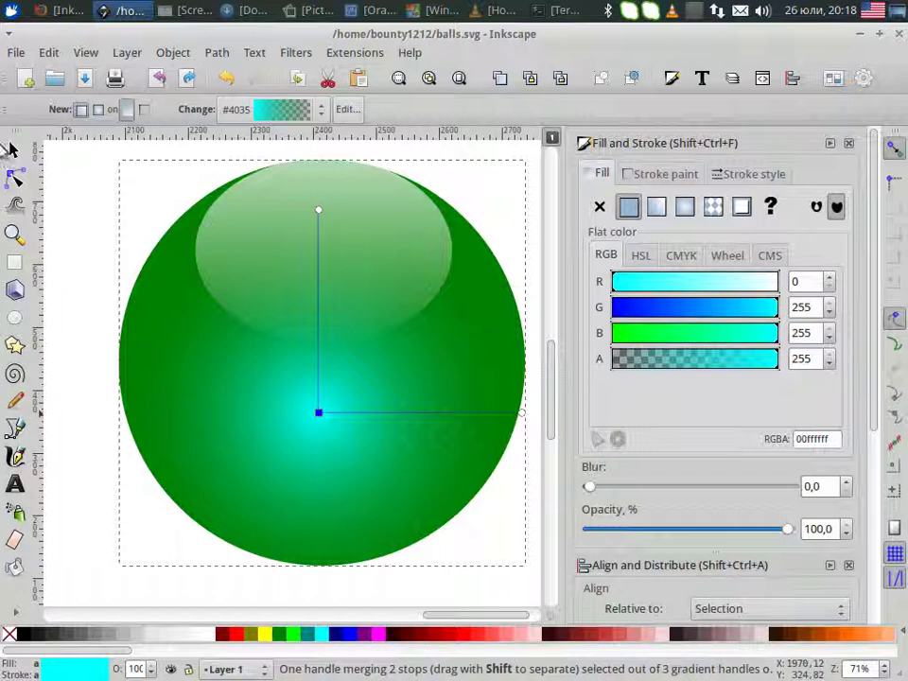
click(13, 150)
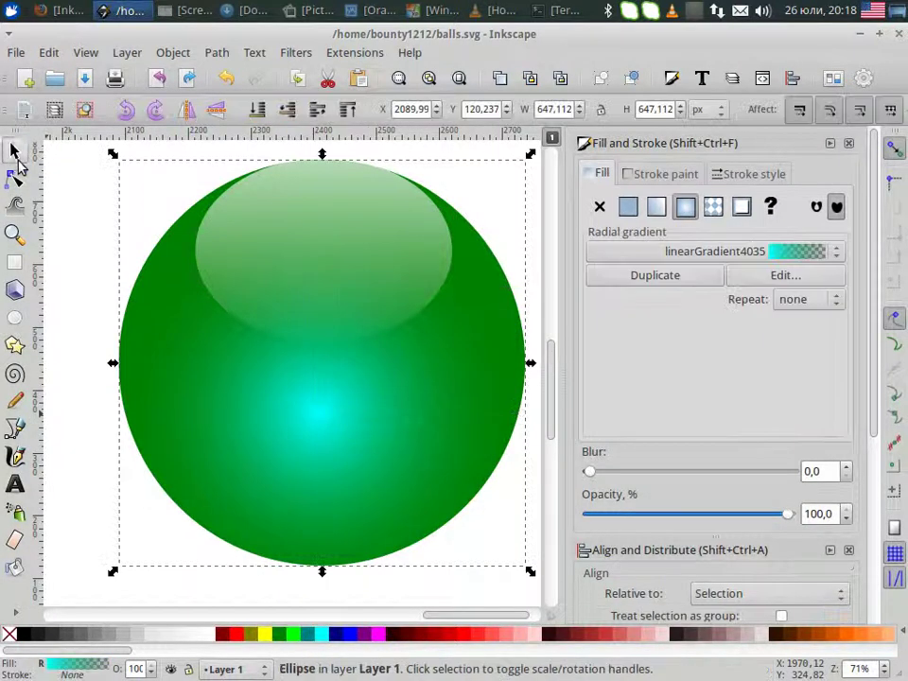
- Hide the ball's cyan-gradient ellipse through Object Properties
click(171, 54)
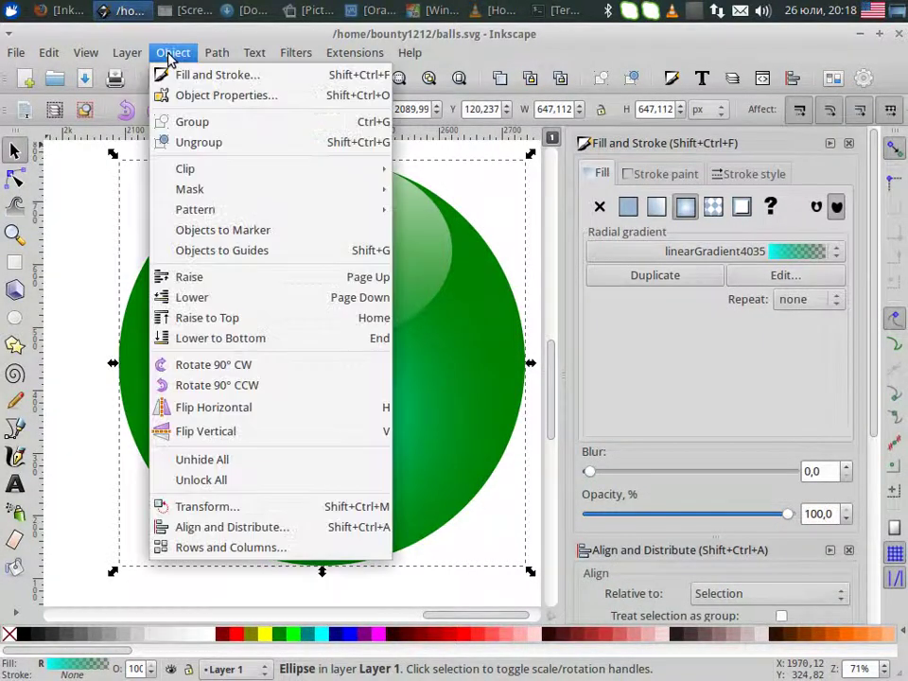
click(196, 98)
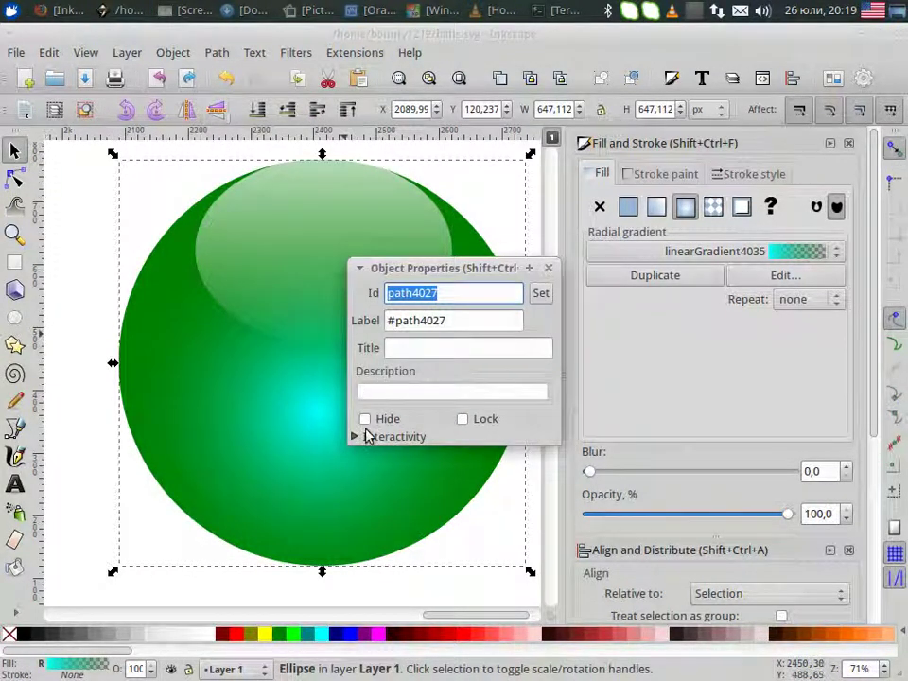
click(365, 420)
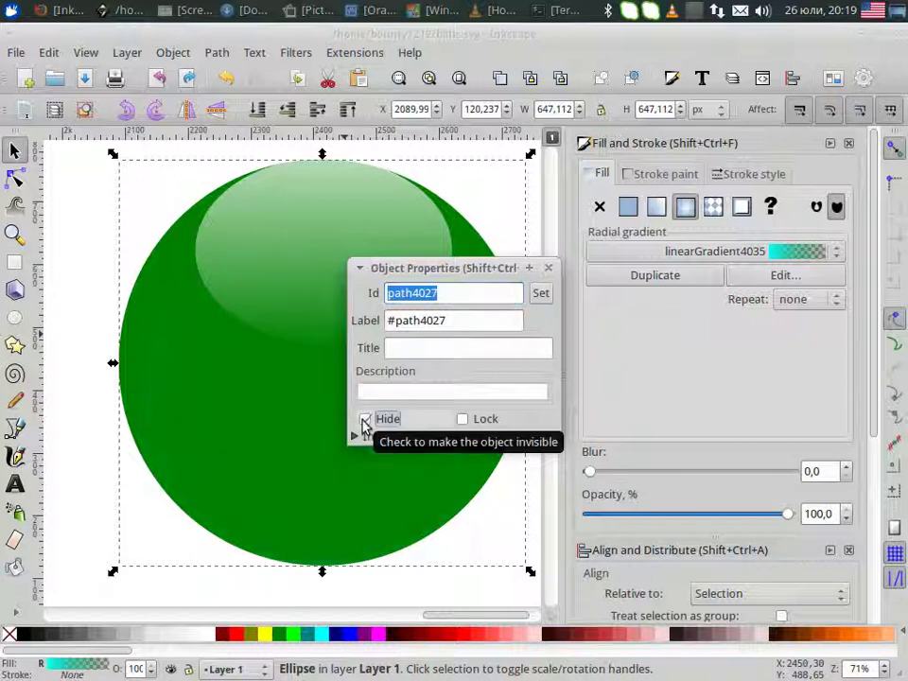
click(549, 269)
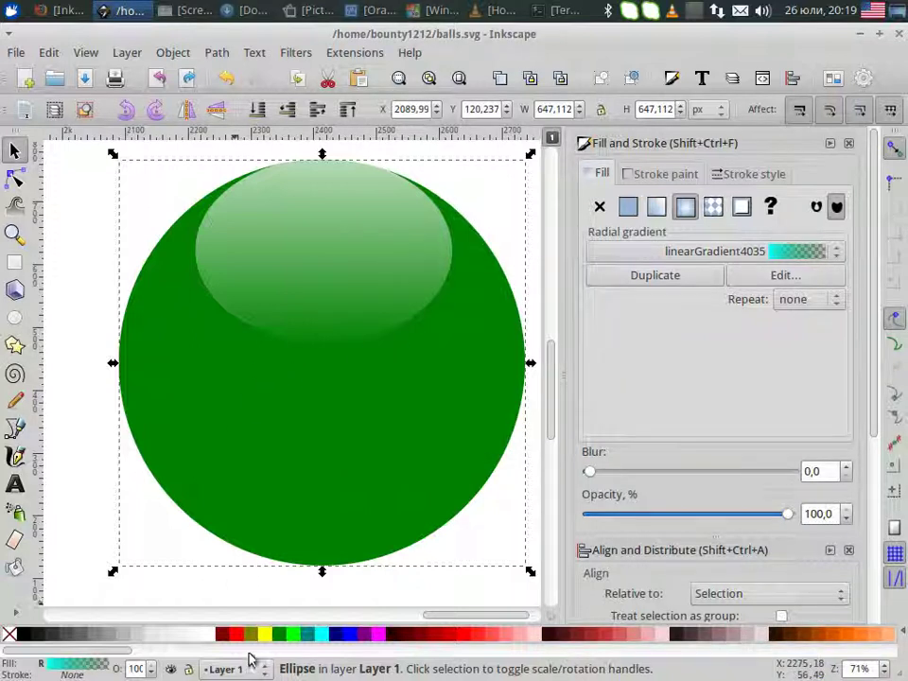
click(59, 501)
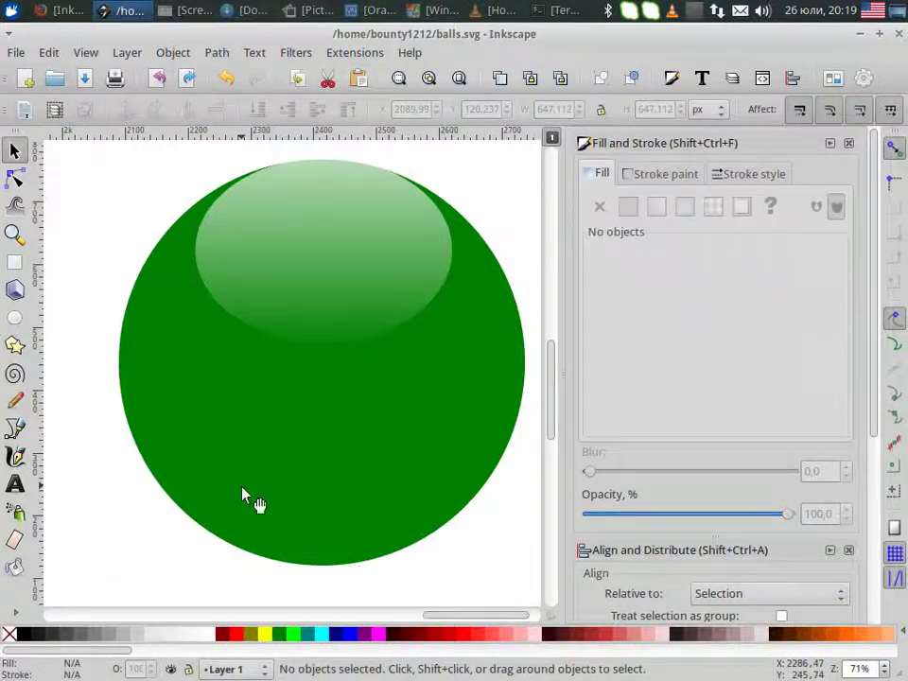
- Recolour the ball's base circle to navy, then unhide all hidden objects
click(243, 495)
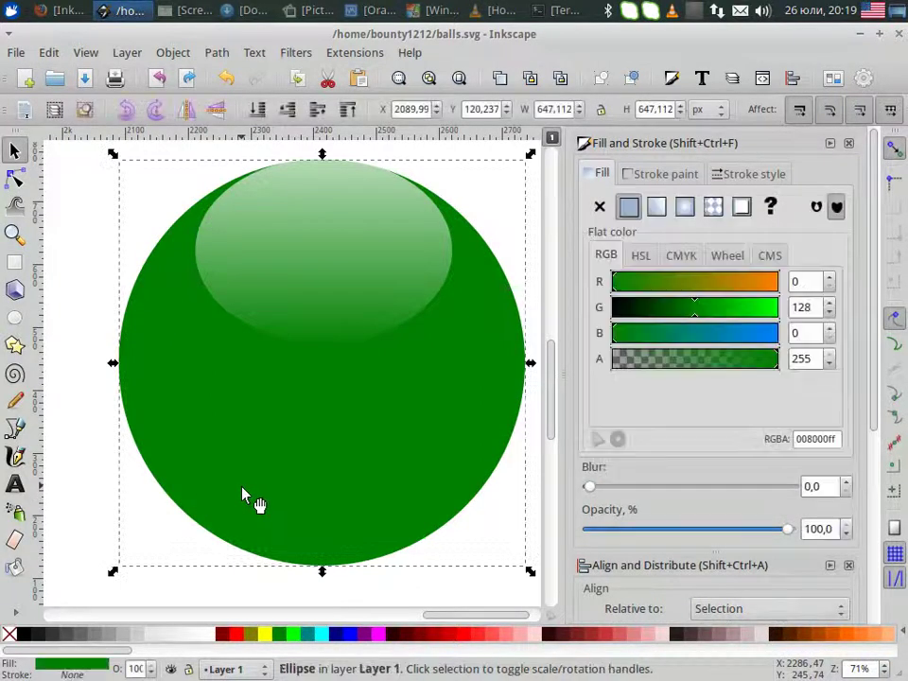
click(333, 640)
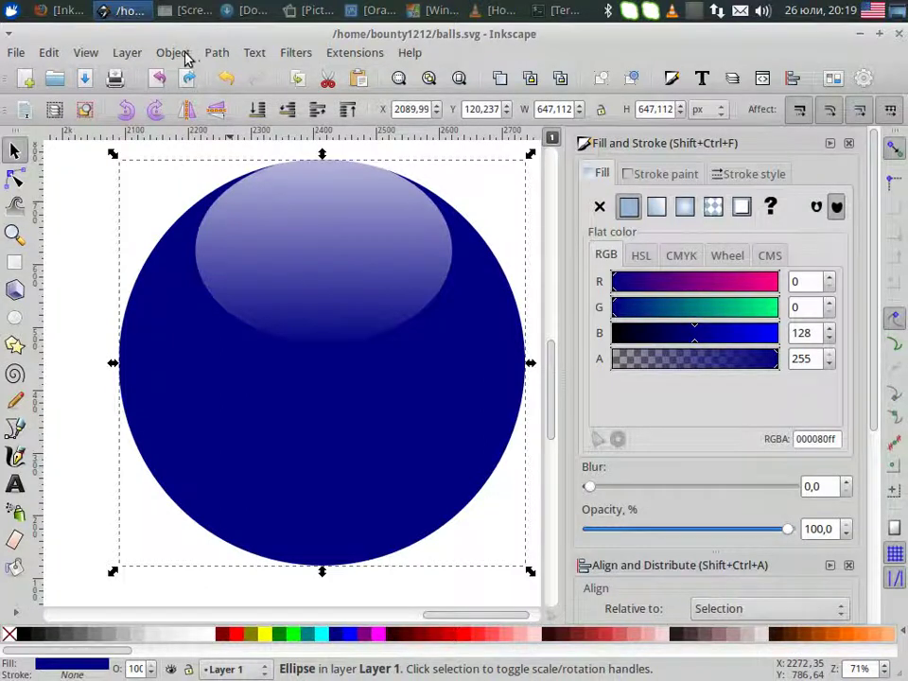
click(187, 58)
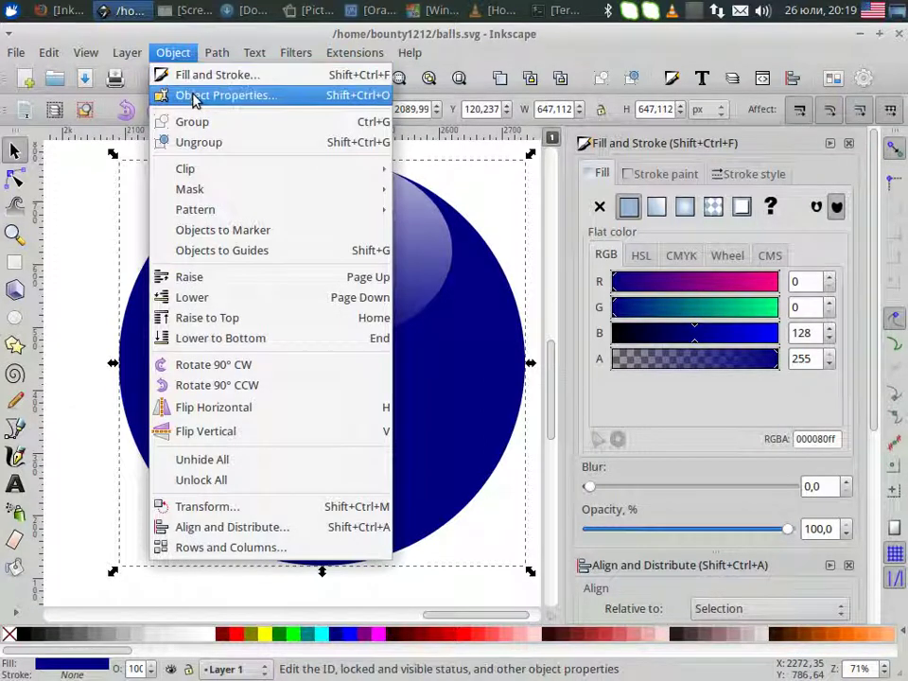
click(195, 96)
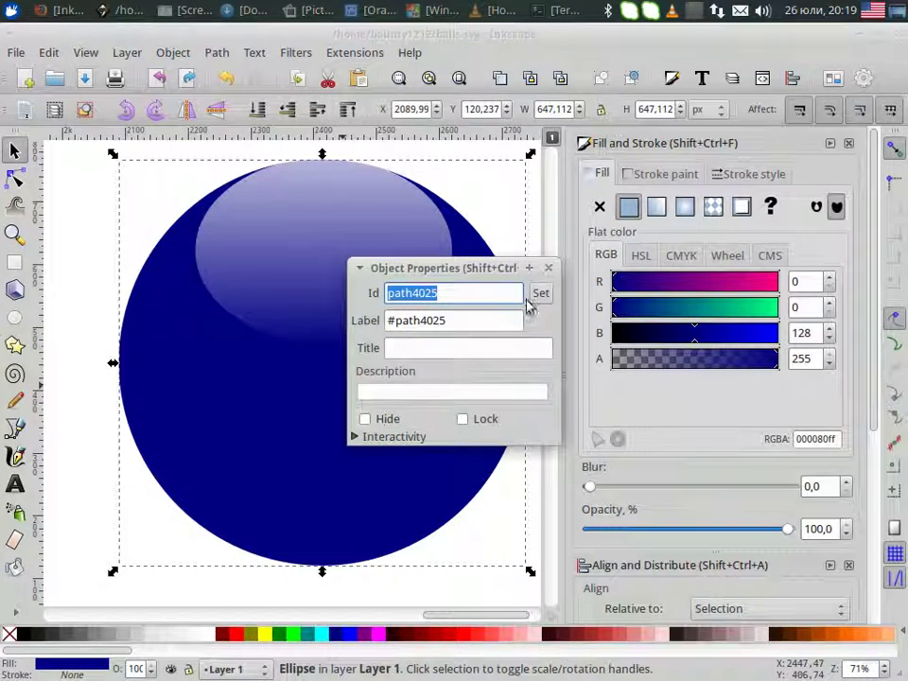
click(549, 269)
click(177, 54)
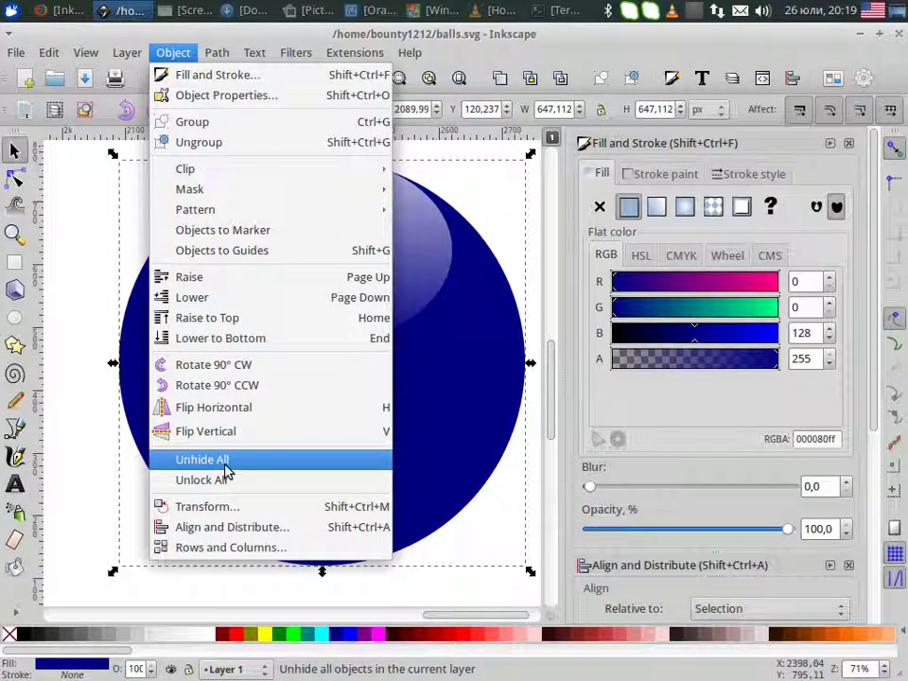
click(225, 464)
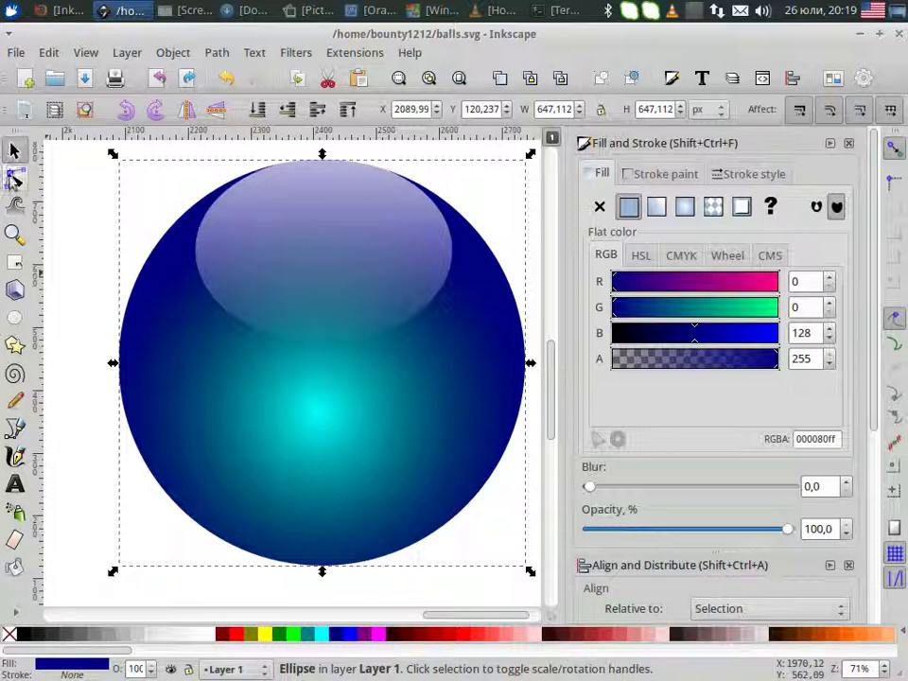
- Drag the cyan glow's gradient centre lower in the navy ball, undoing a radius tweak
click(15, 178)
click(315, 422)
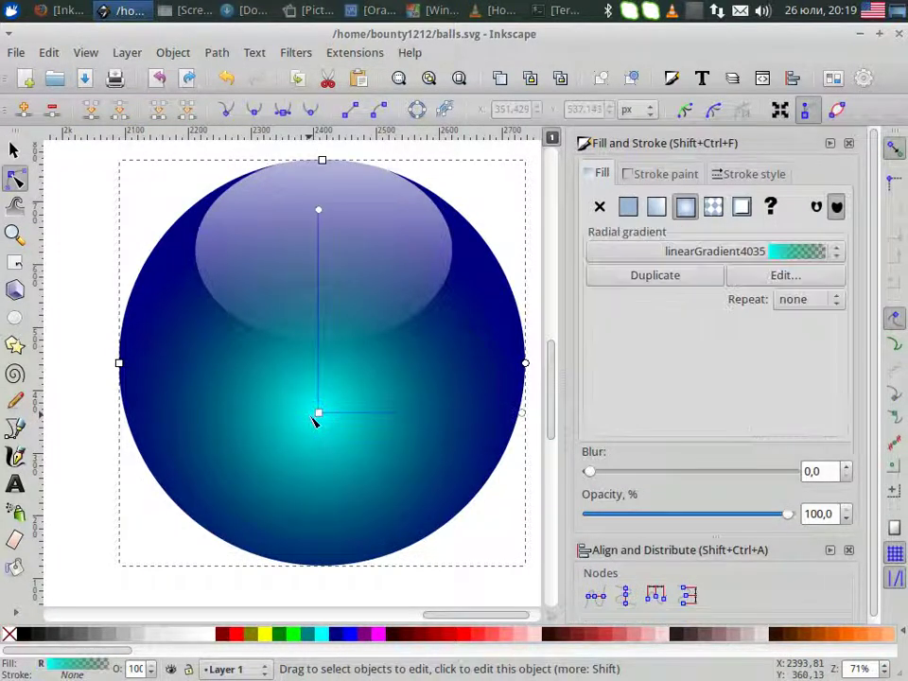
drag(320, 420, 319, 447)
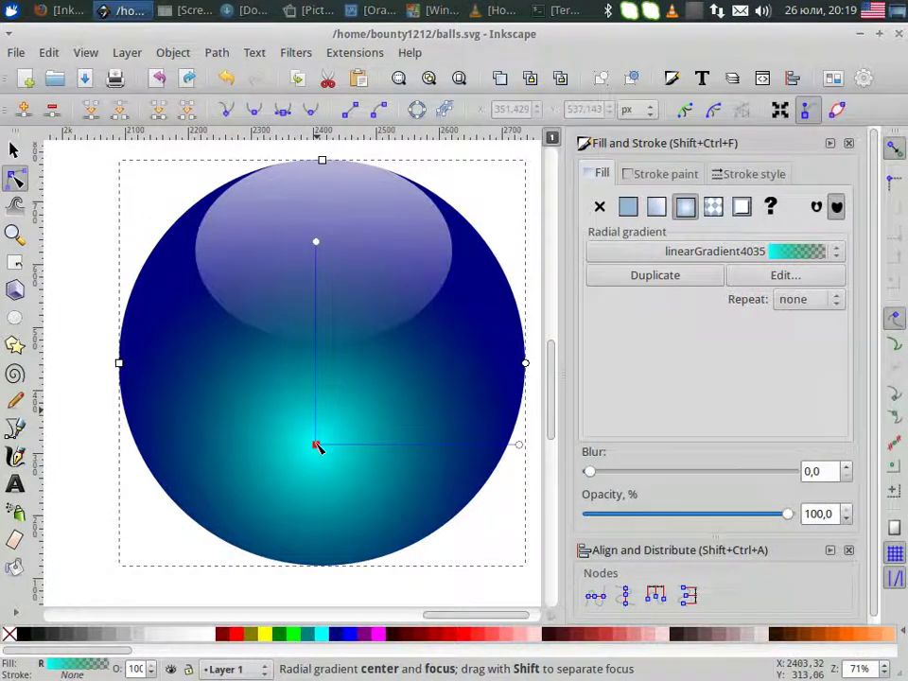
click(317, 445)
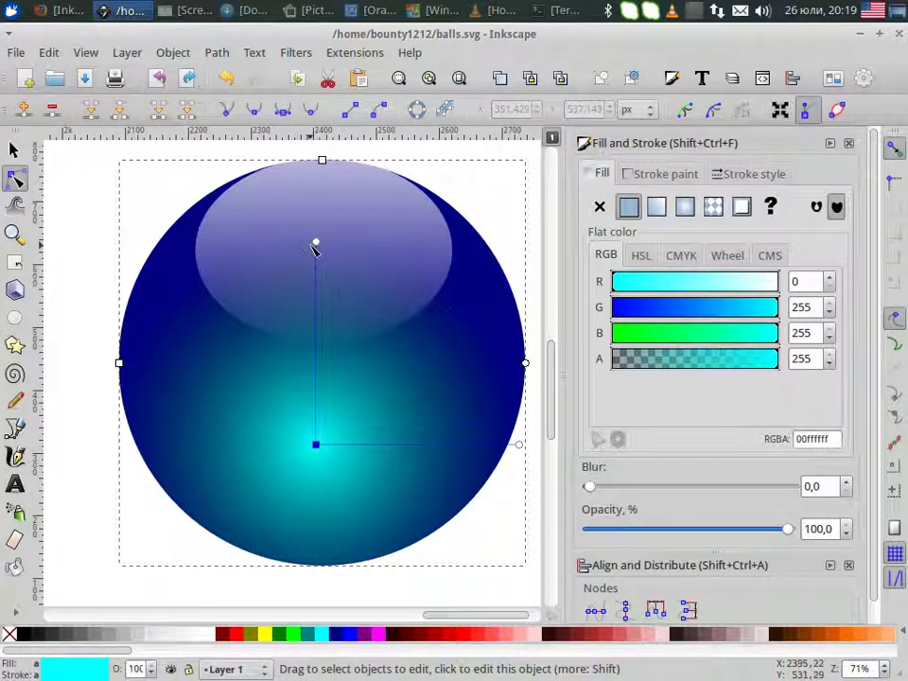
drag(318, 252, 320, 266)
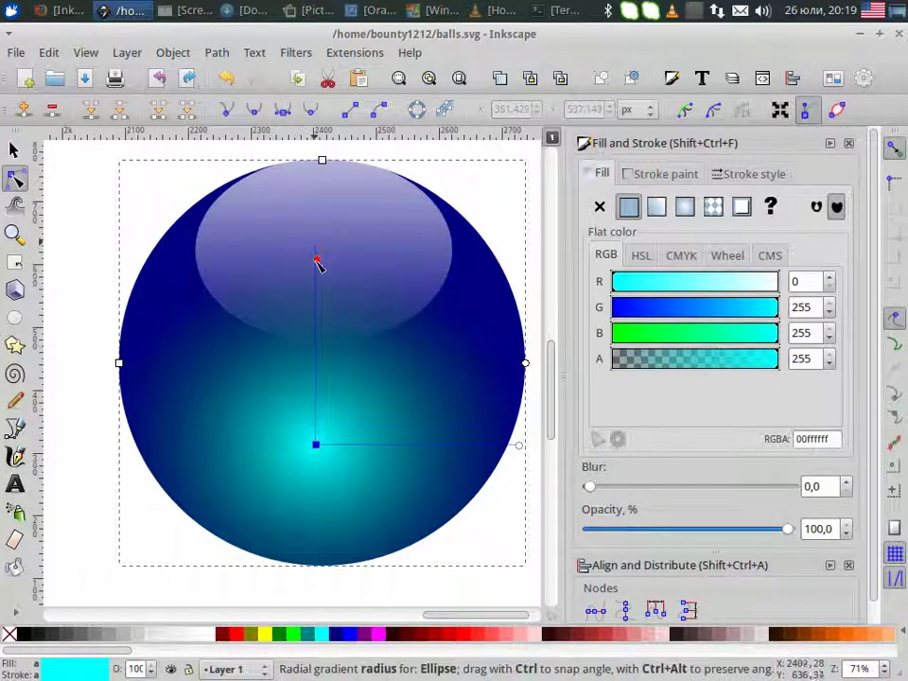
click(401, 419)
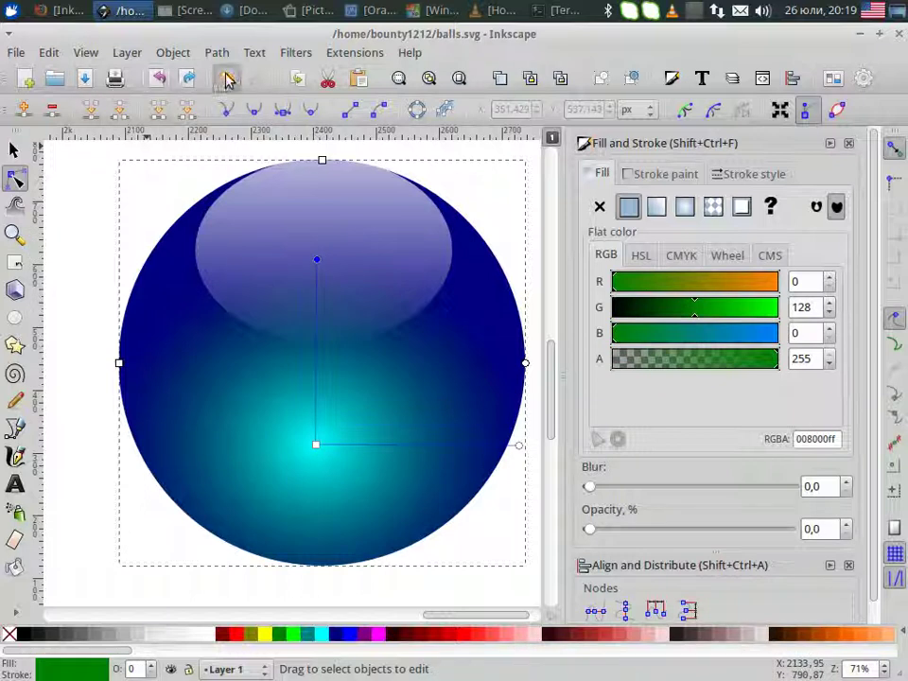
click(227, 79)
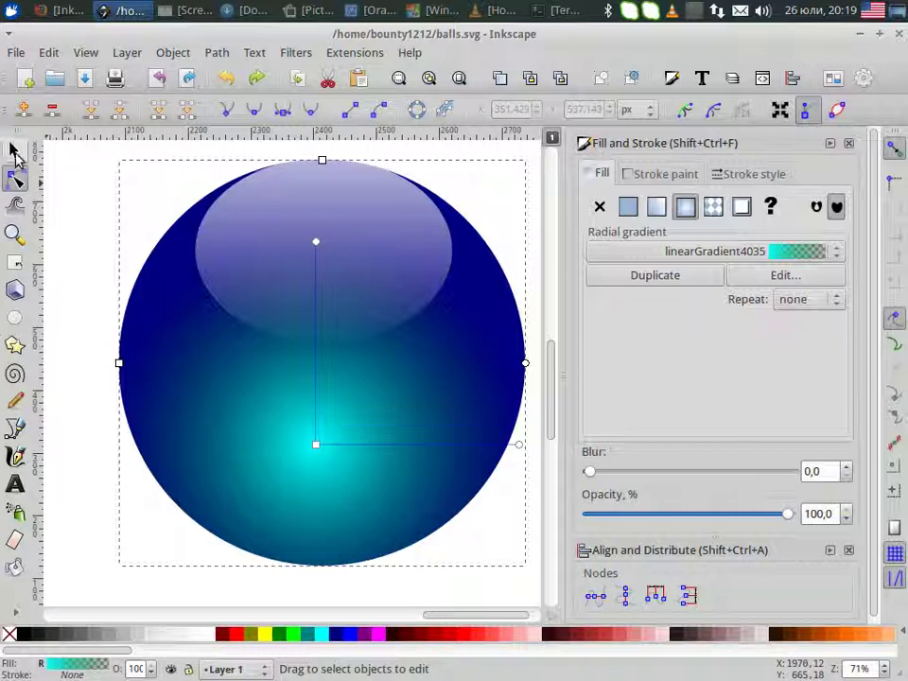
click(15, 151)
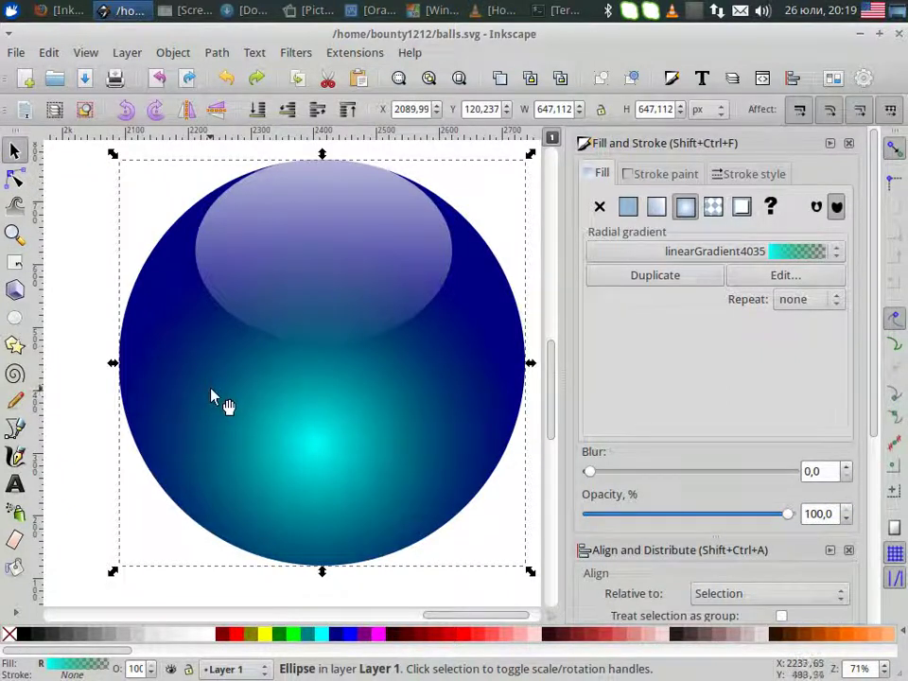
- Duplicate the blue ball's three ellipses and move the copy up and to the right
ctrl+scroll(211, 398, down, 2)
ctrl+scroll(293, 414, down, 1)
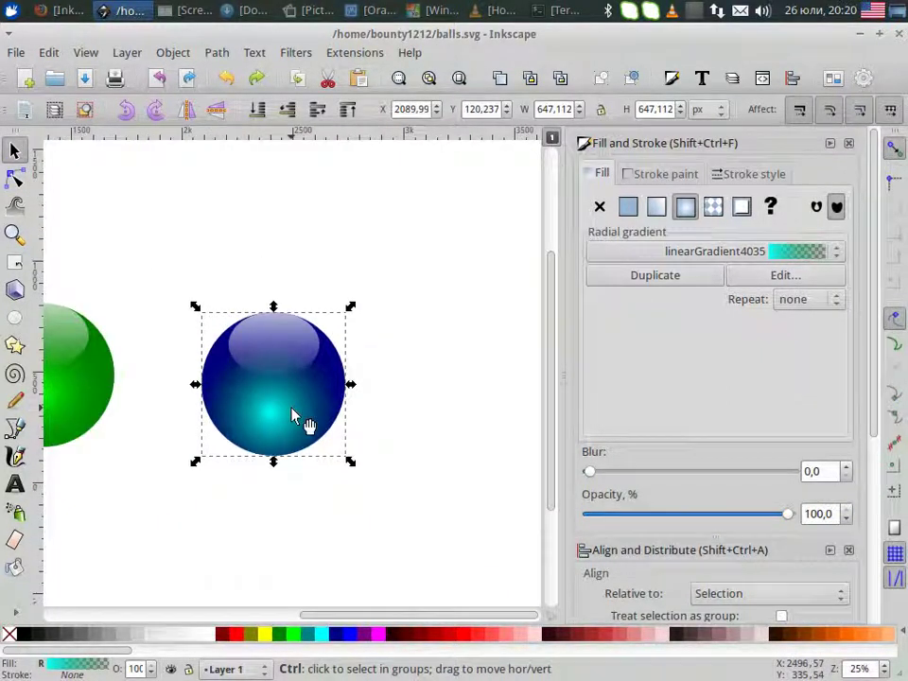
click(161, 236)
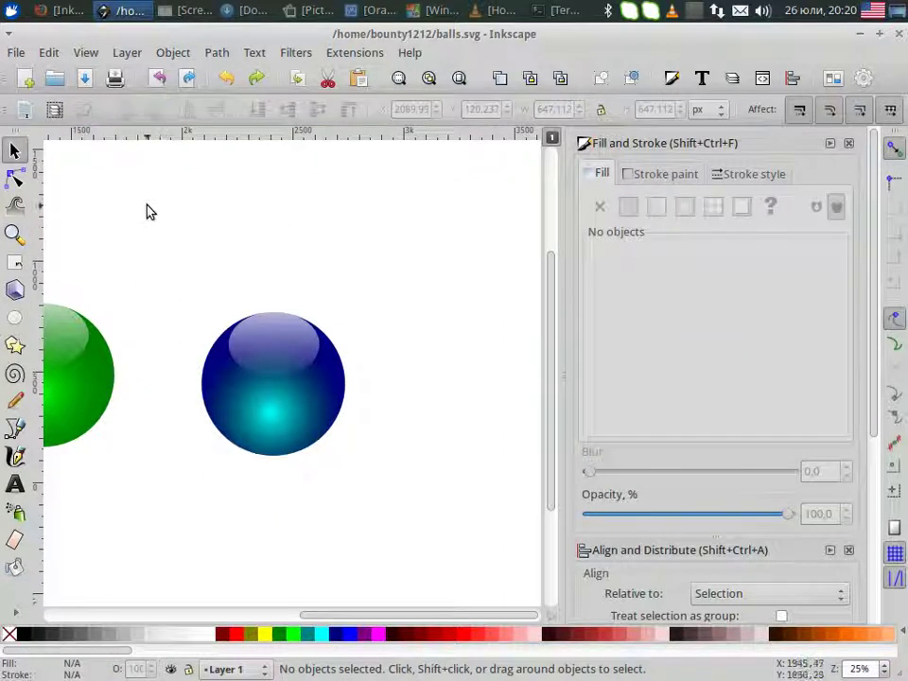
drag(147, 201, 473, 529)
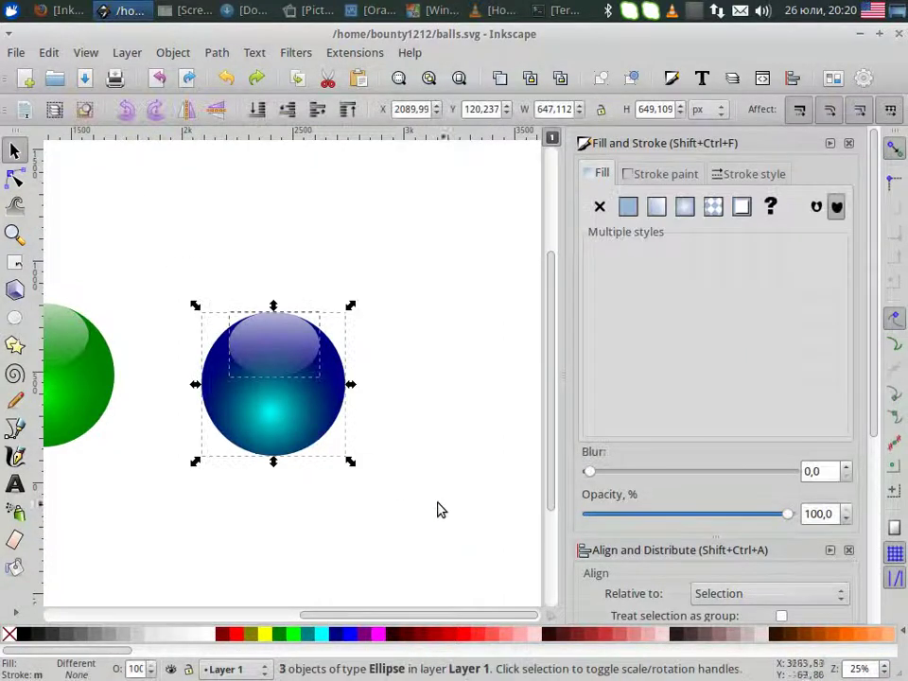
click(50, 54)
mouse_move(69, 317)
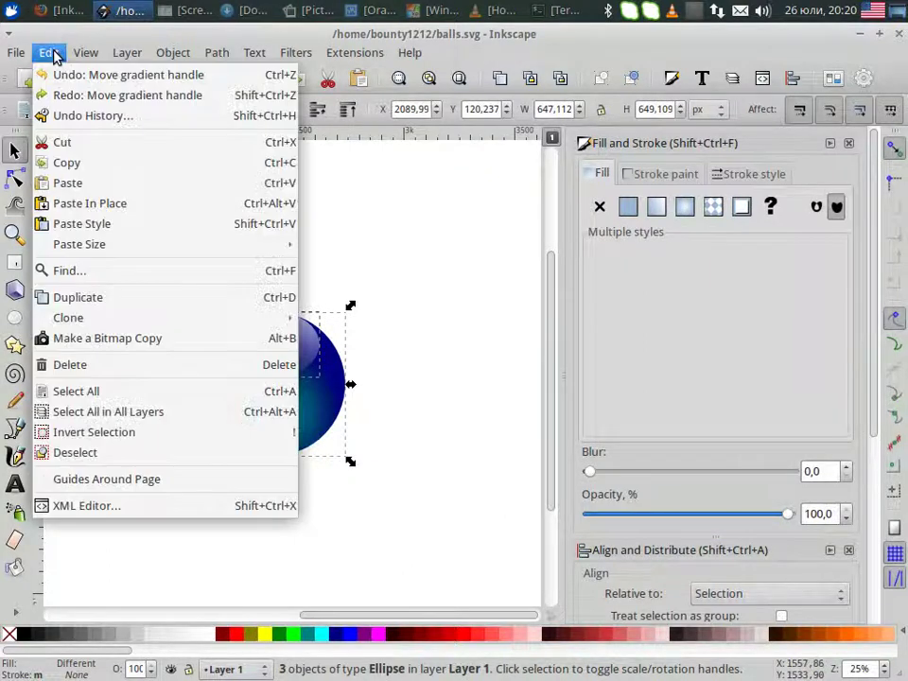
click(88, 300)
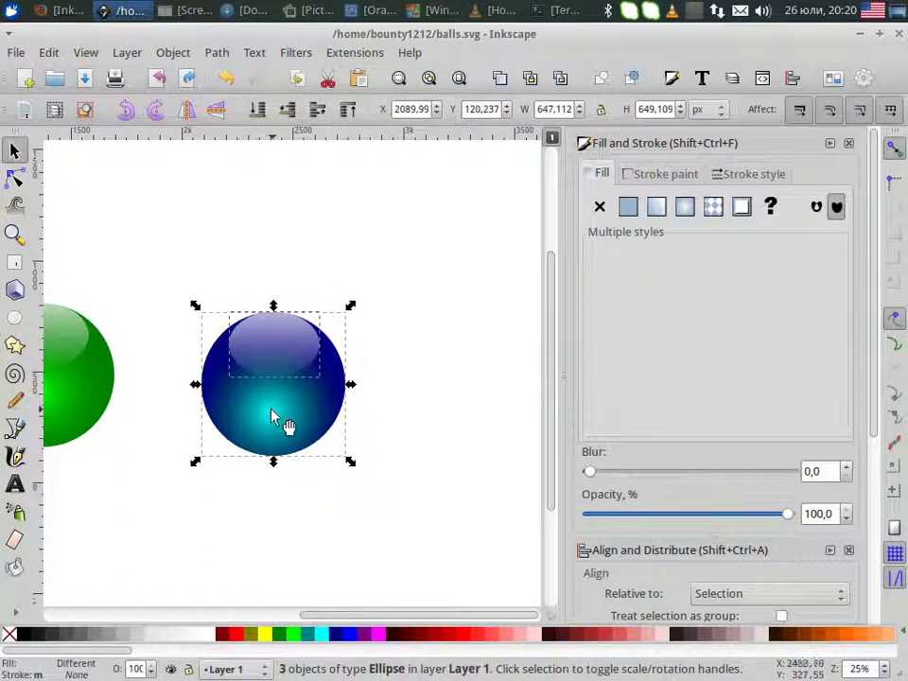
mouse_move(268, 415)
mouse_down()
mouse_move(344, 366)
mouse_move(425, 332)
mouse_up()
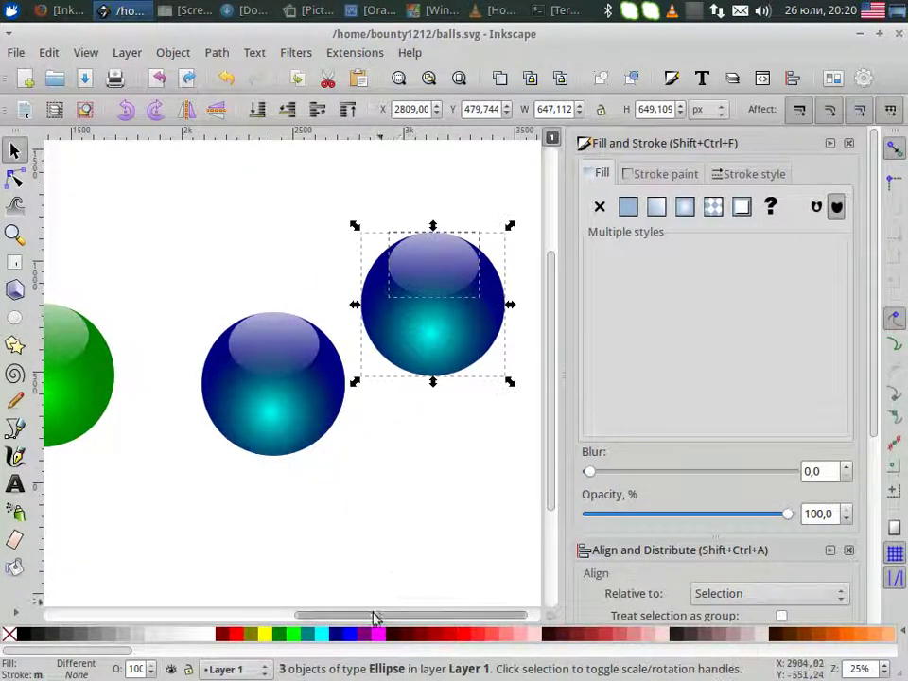
- Nudge the copy slightly and select its glow circle
drag(364, 621, 376, 621)
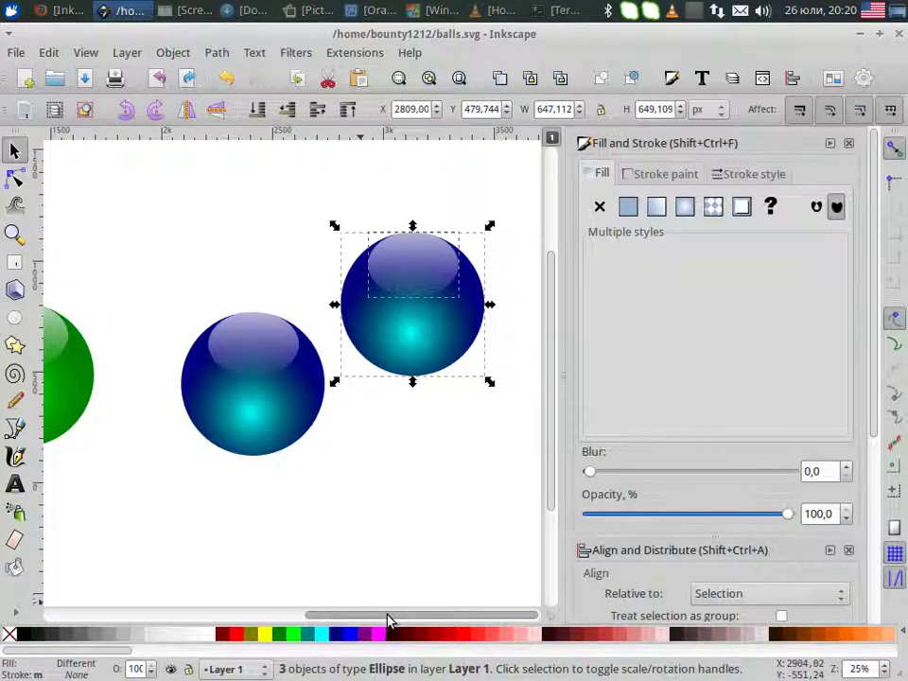
click(383, 506)
click(413, 349)
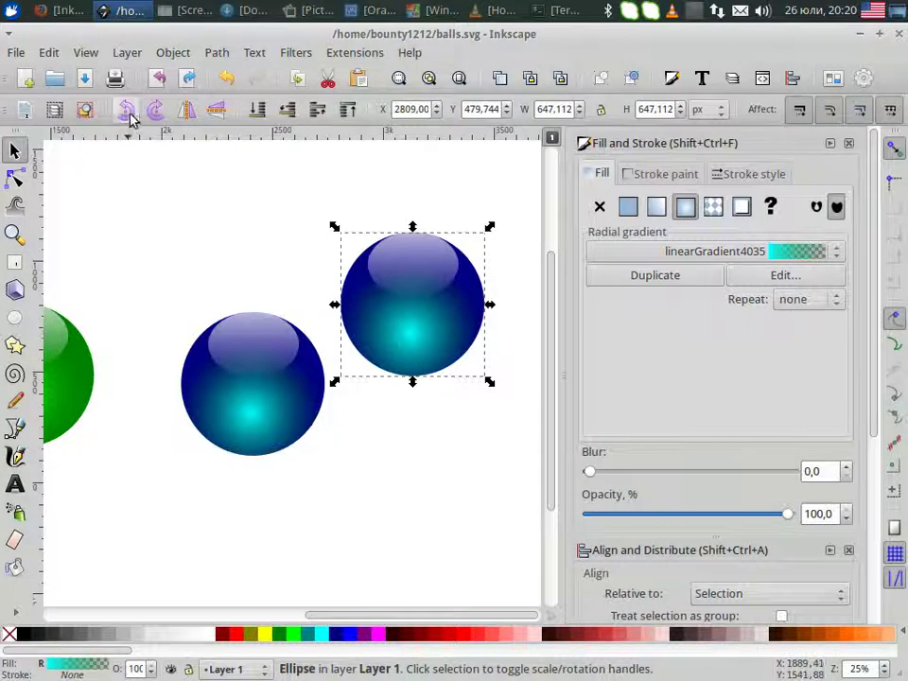
- Hide the copy's cyan gradient circle via Object Properties
click(173, 53)
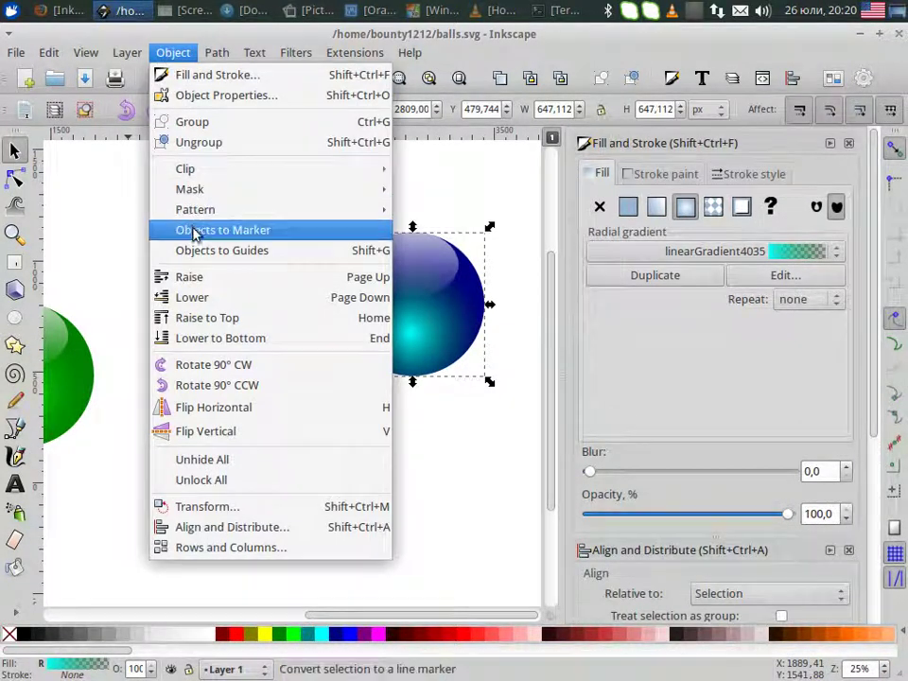
click(219, 95)
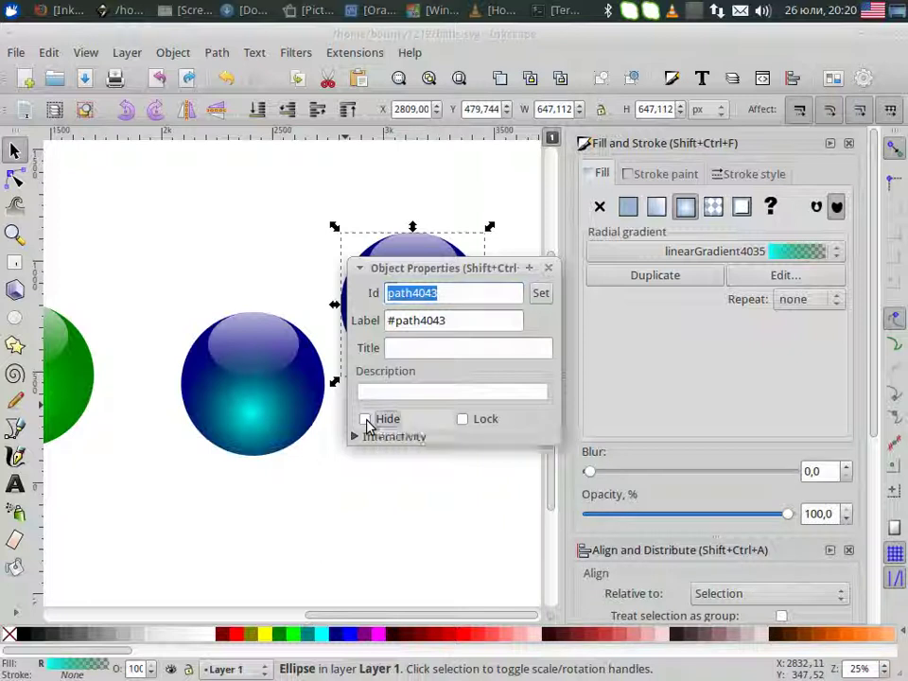
click(365, 419)
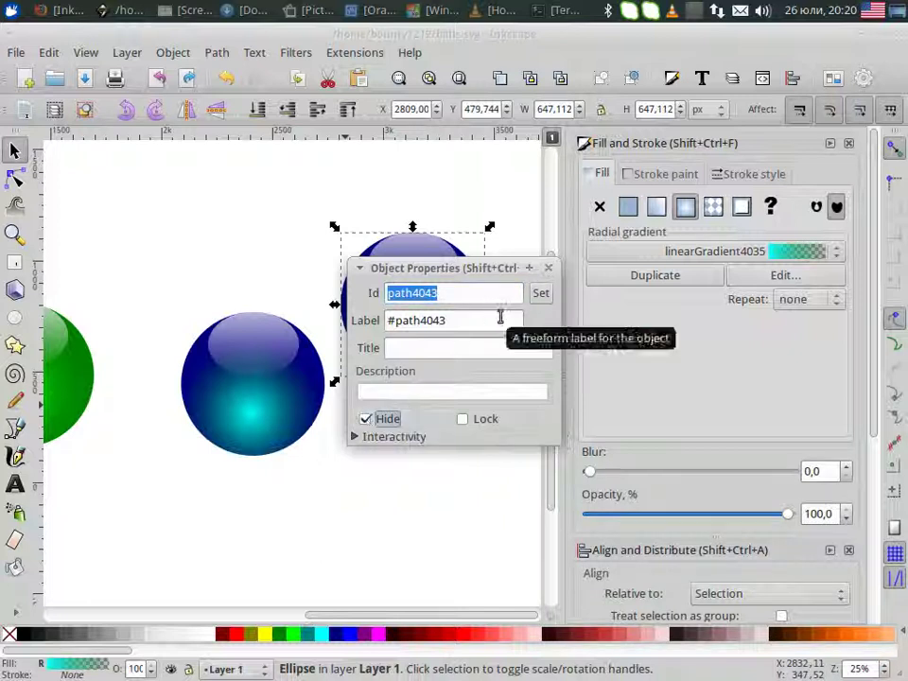
click(551, 273)
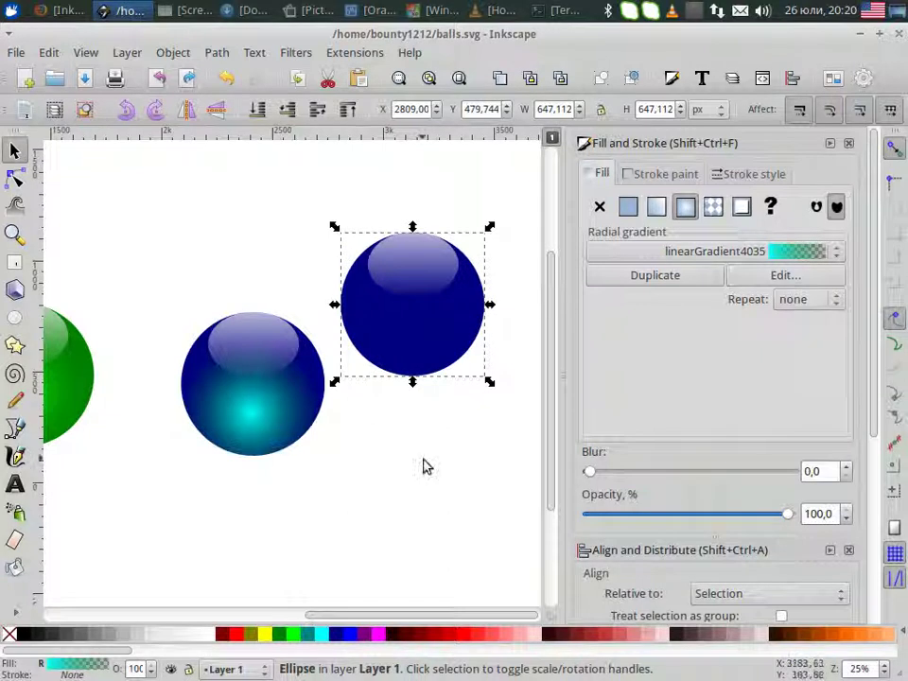
- Fill the copy's base circle with Maroon, then Unhide All to restore the glow
click(424, 449)
click(416, 369)
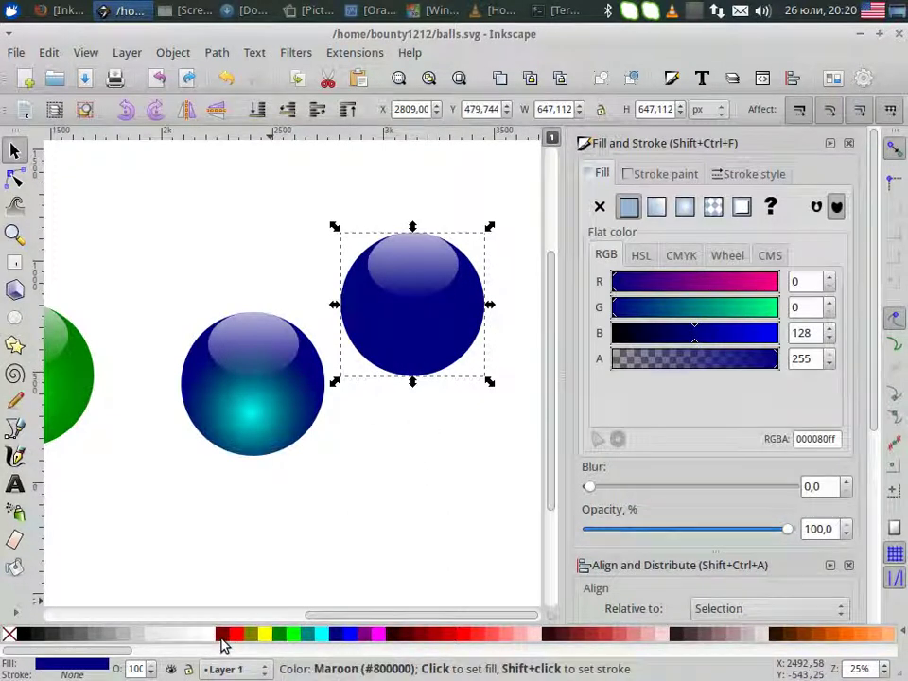
click(222, 640)
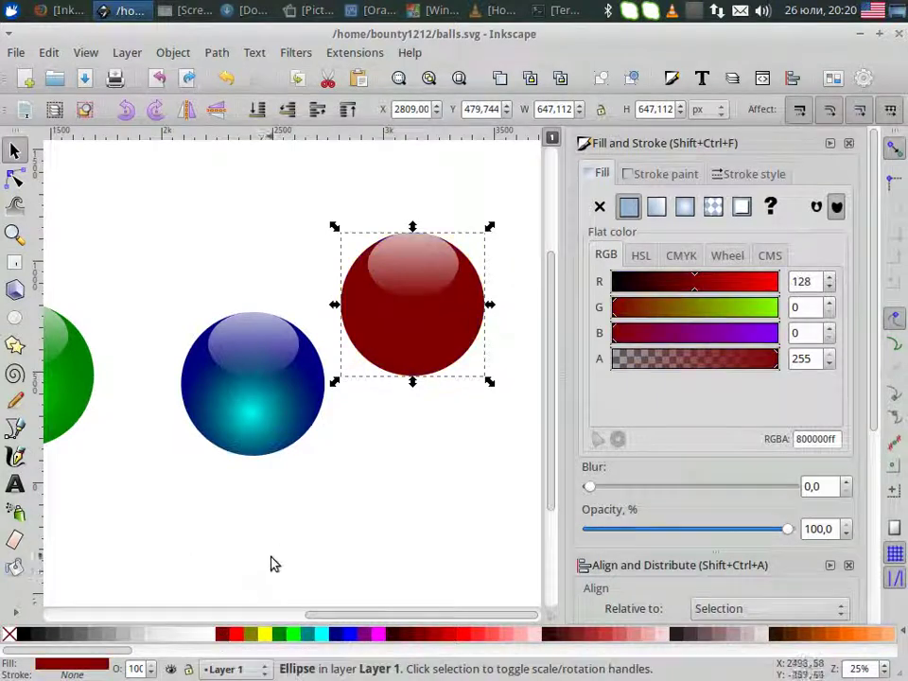
click(352, 508)
click(410, 364)
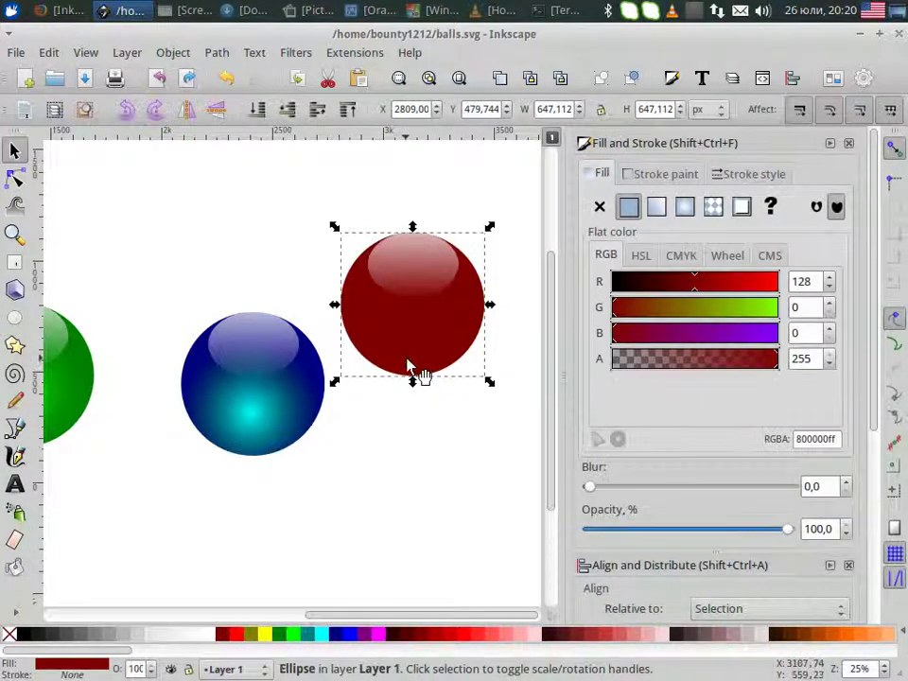
click(175, 54)
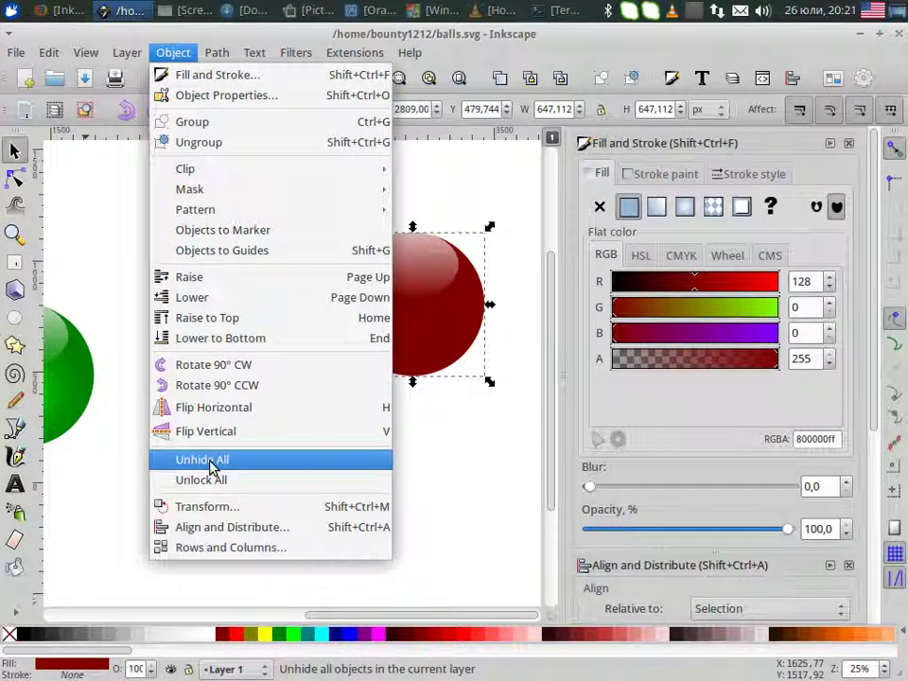
click(210, 465)
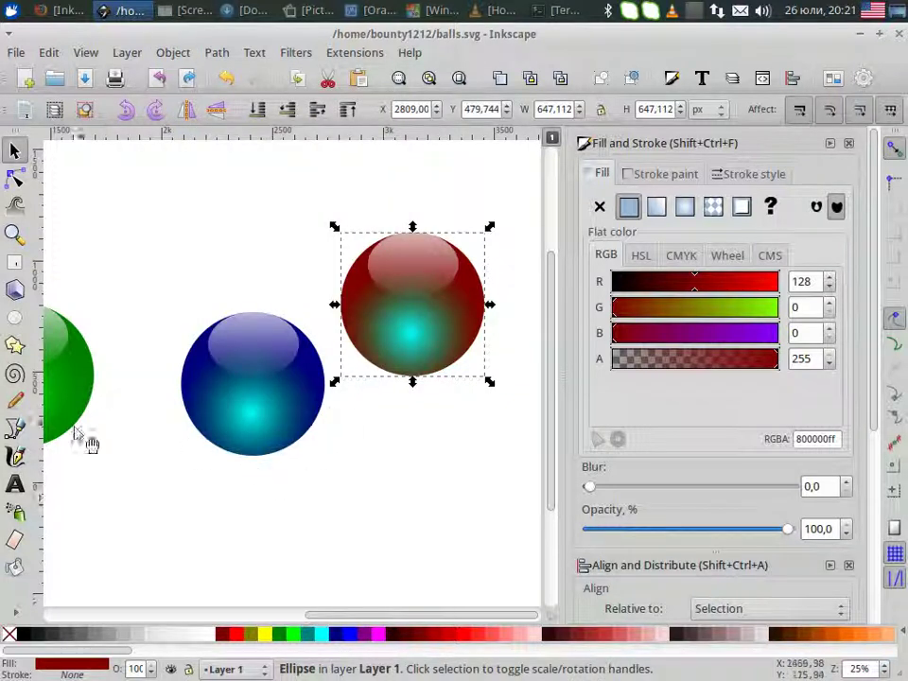
- Set the red ball's centre gradient stop to Red and raise the glow slightly
click(15, 180)
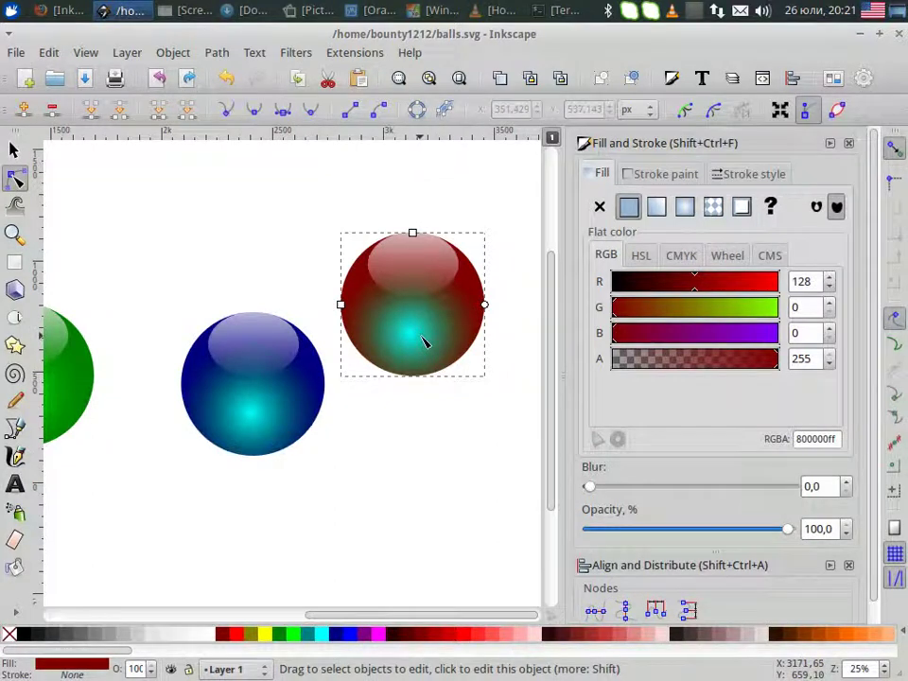
click(413, 361)
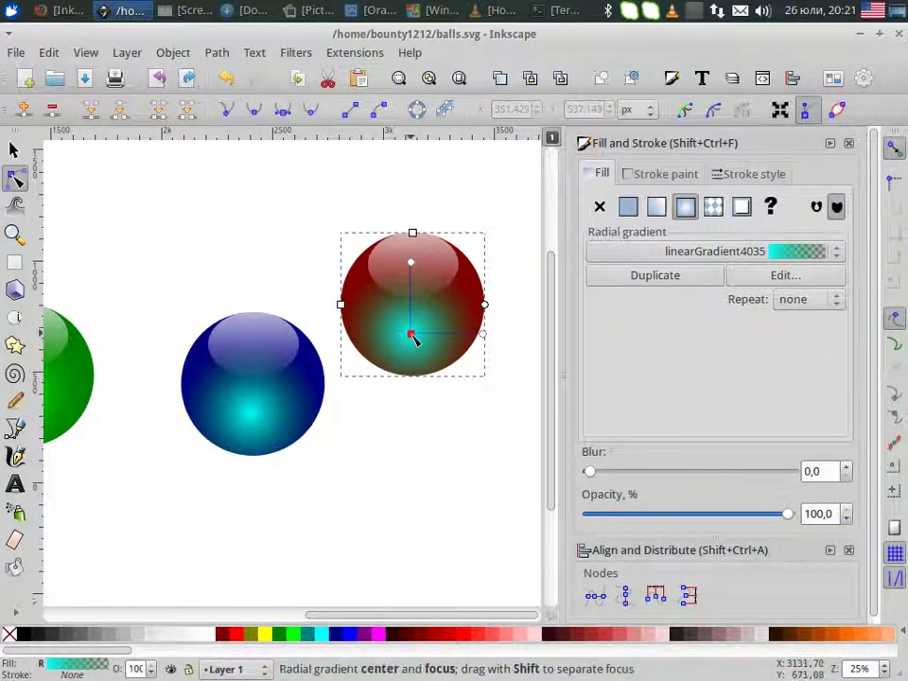
click(413, 335)
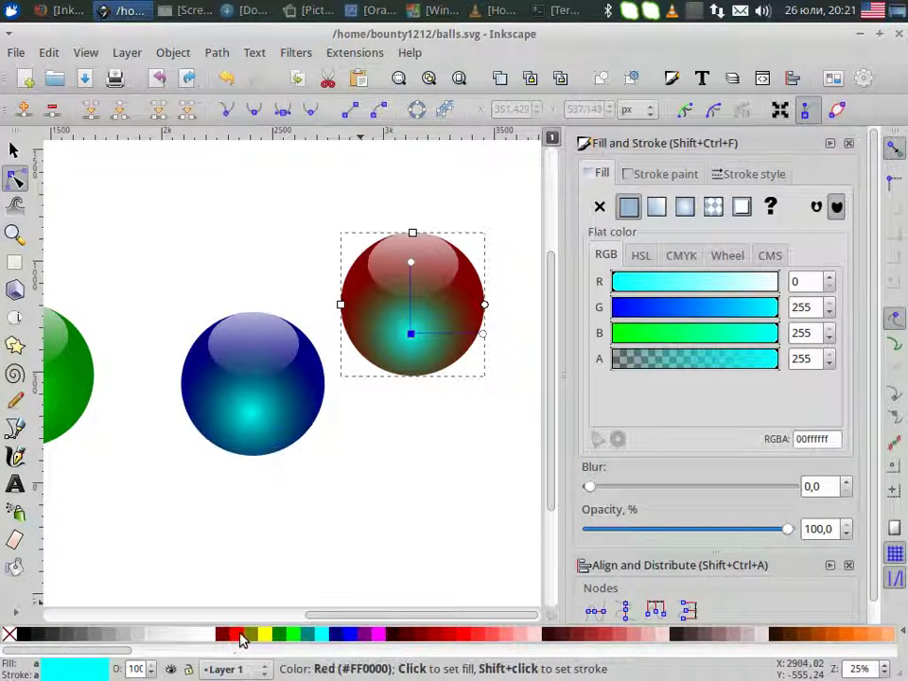
click(241, 640)
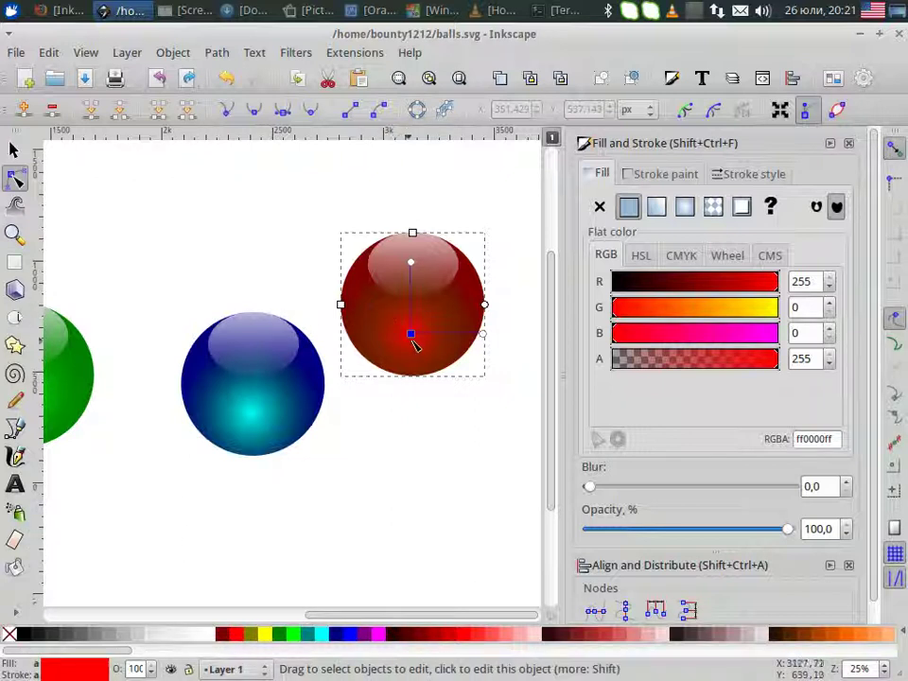
mouse_move(411, 340)
mouse_down()
mouse_move(413, 318)
mouse_move(416, 333)
mouse_up()
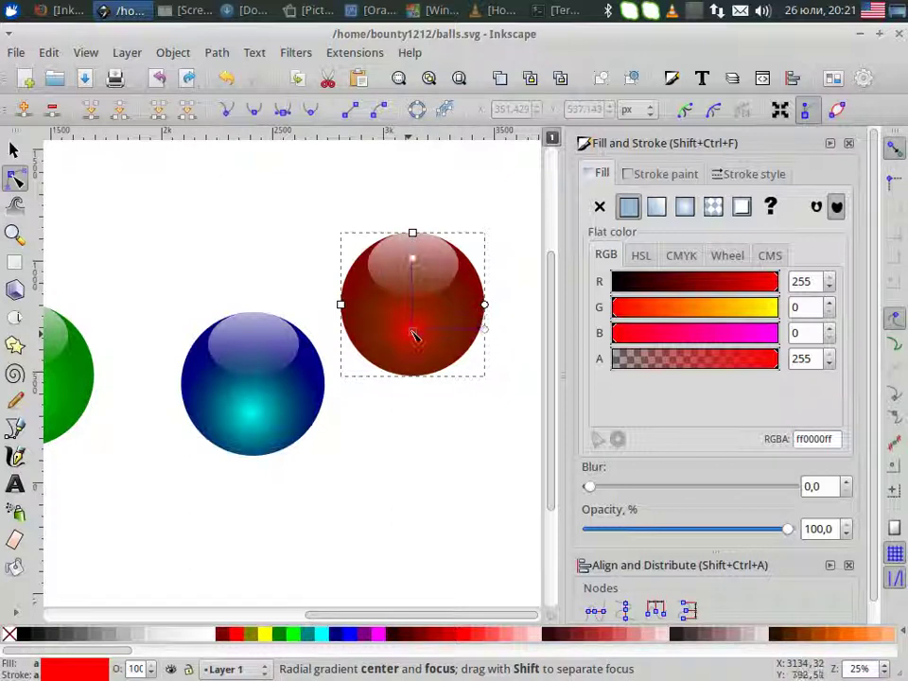
- Make the outer stop opaque Maroon, lower the glow, then undo the last gradient change
click(413, 258)
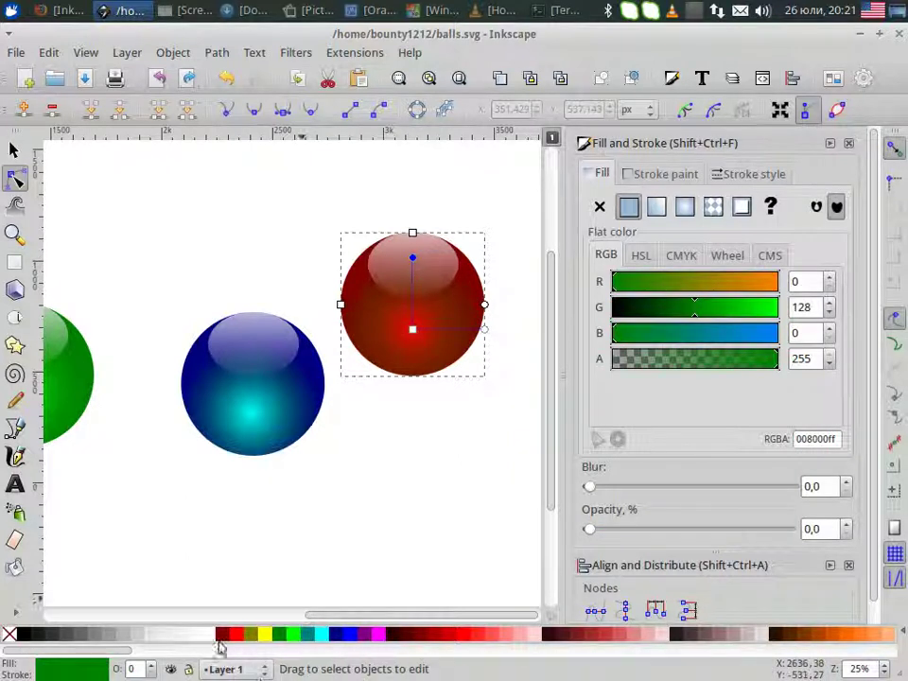
click(222, 640)
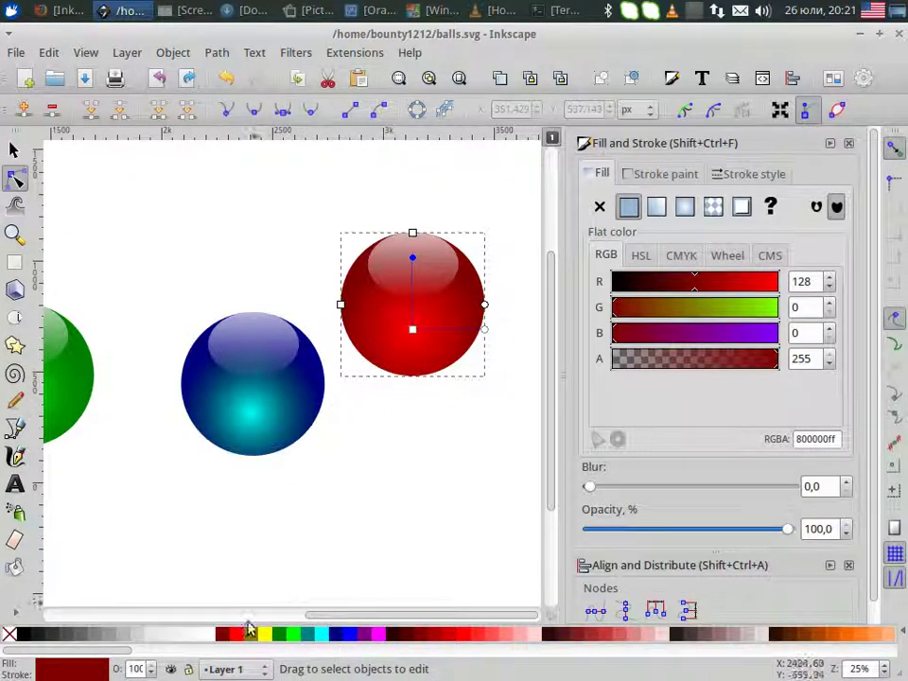
mouse_move(412, 331)
mouse_down()
mouse_move(412, 350)
mouse_move(409, 321)
mouse_move(412, 337)
mouse_up()
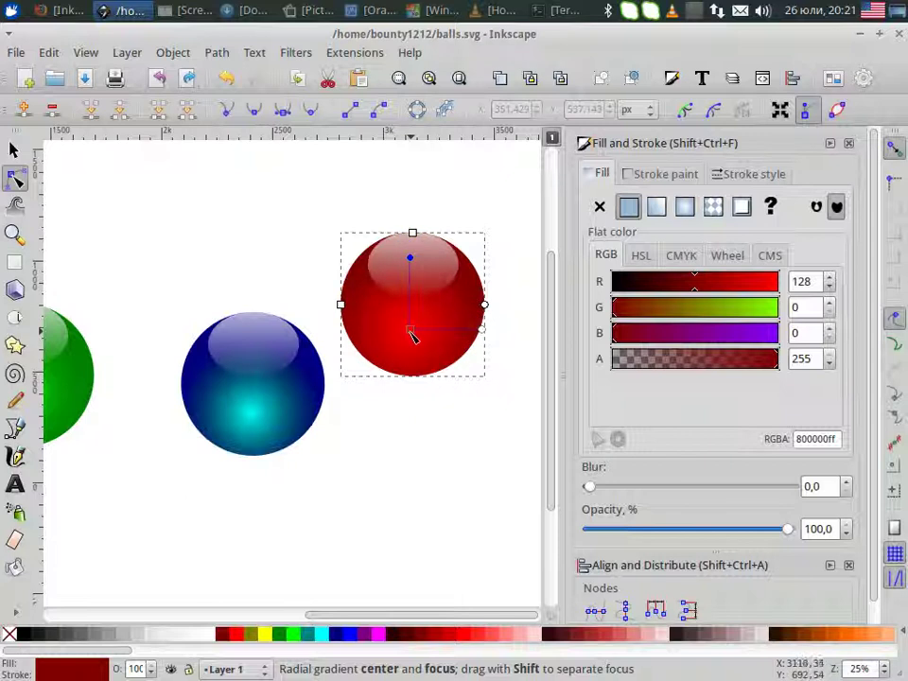
click(412, 336)
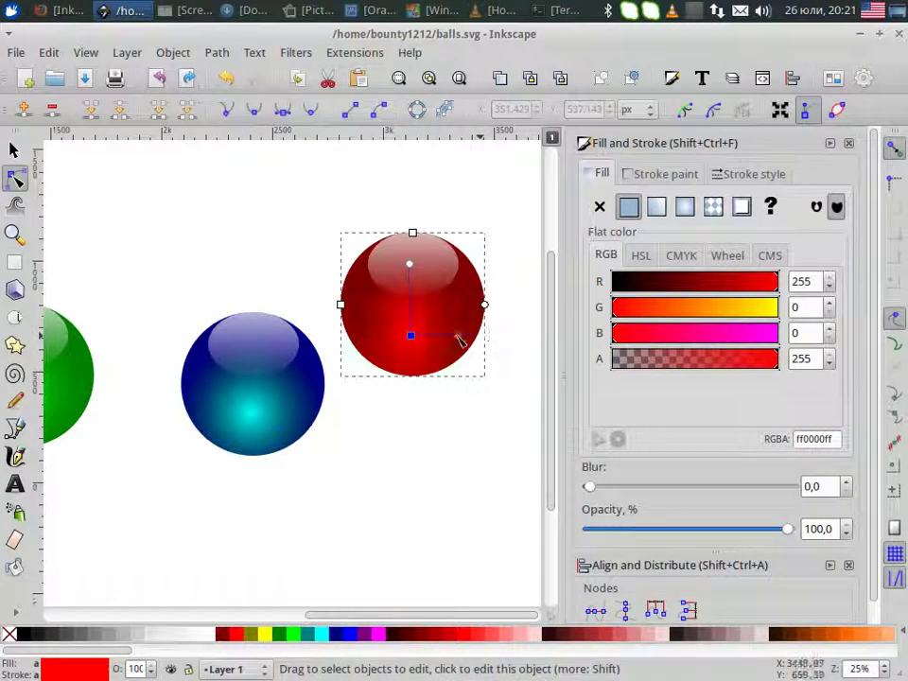
click(458, 336)
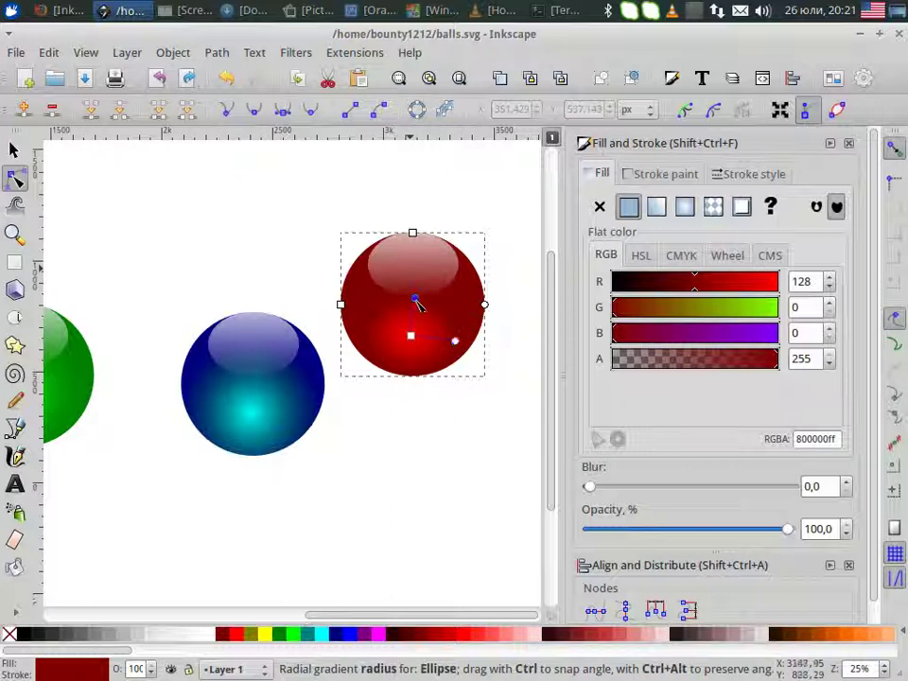
click(225, 81)
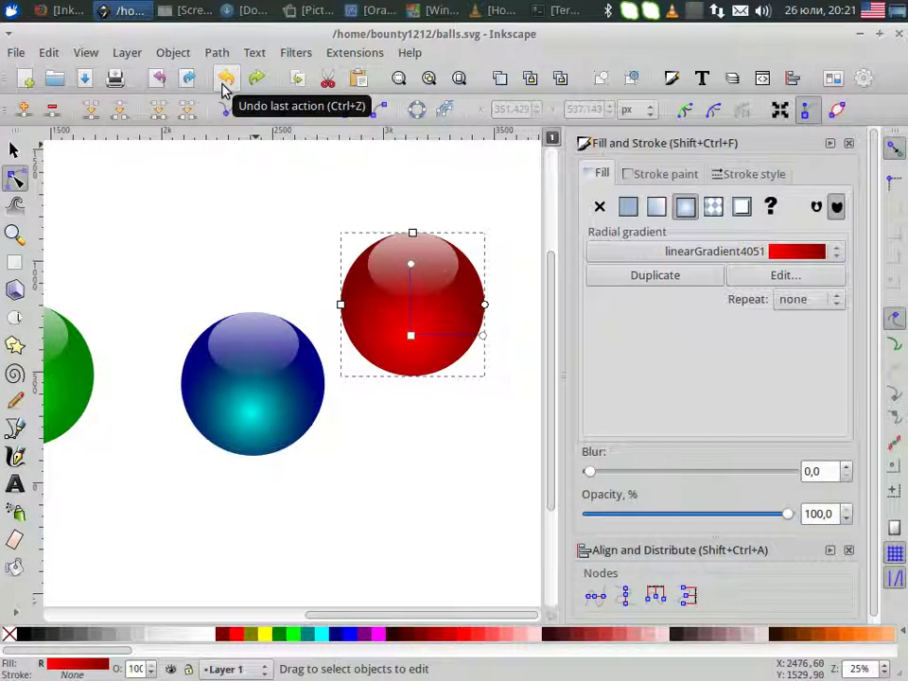
- Set the blue ball's outer gradient stop to Navy
click(250, 428)
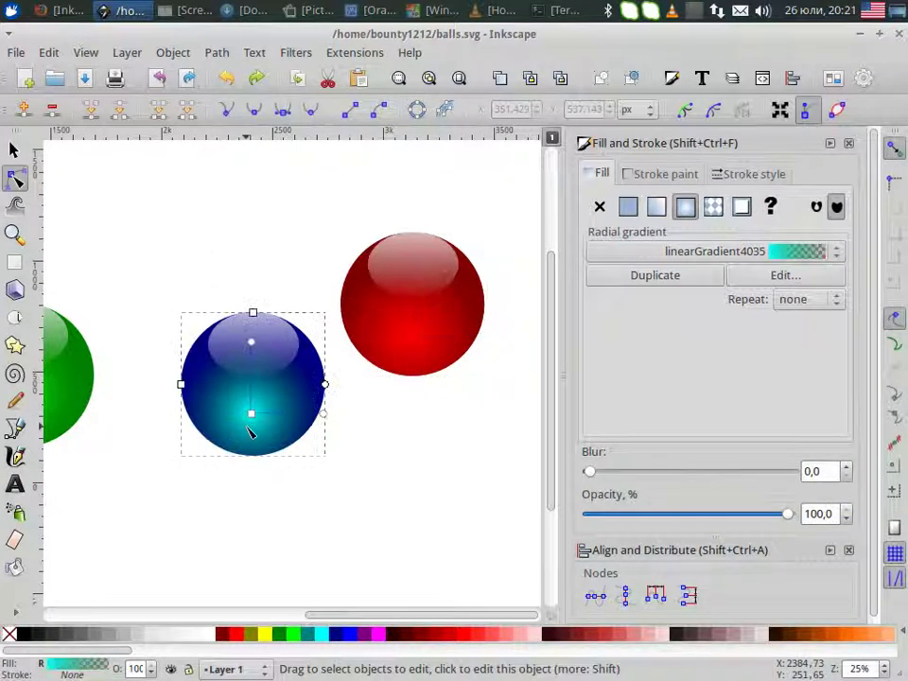
click(251, 343)
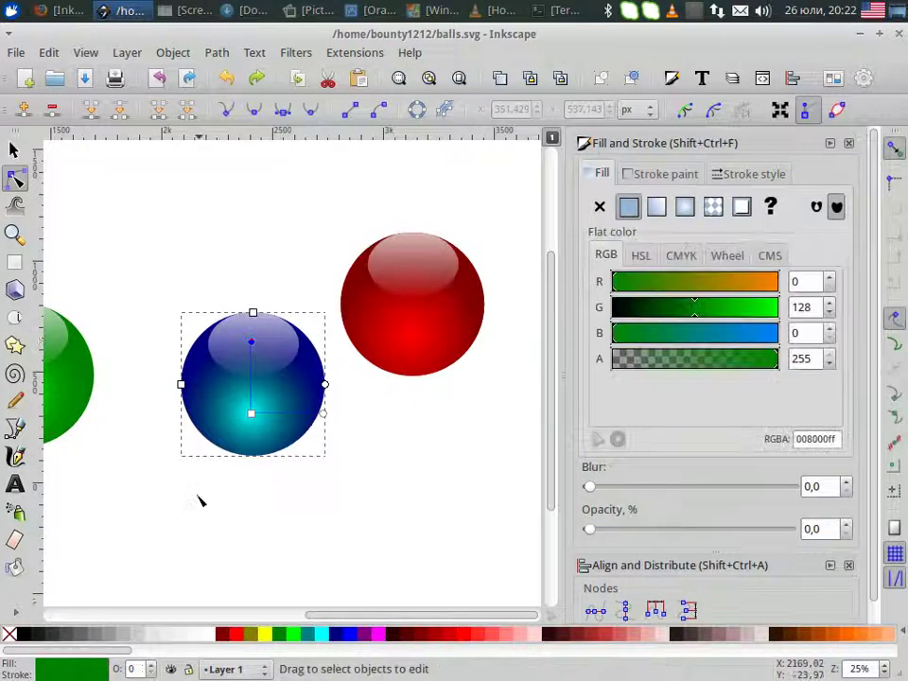
click(333, 639)
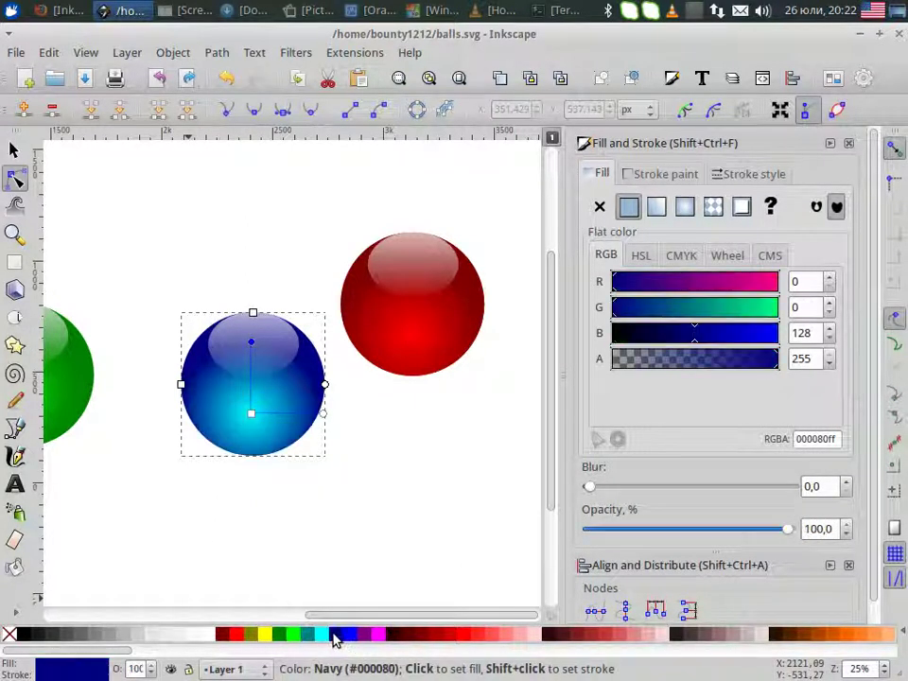
- Inspect the gradient stops of the red and green balls
click(401, 352)
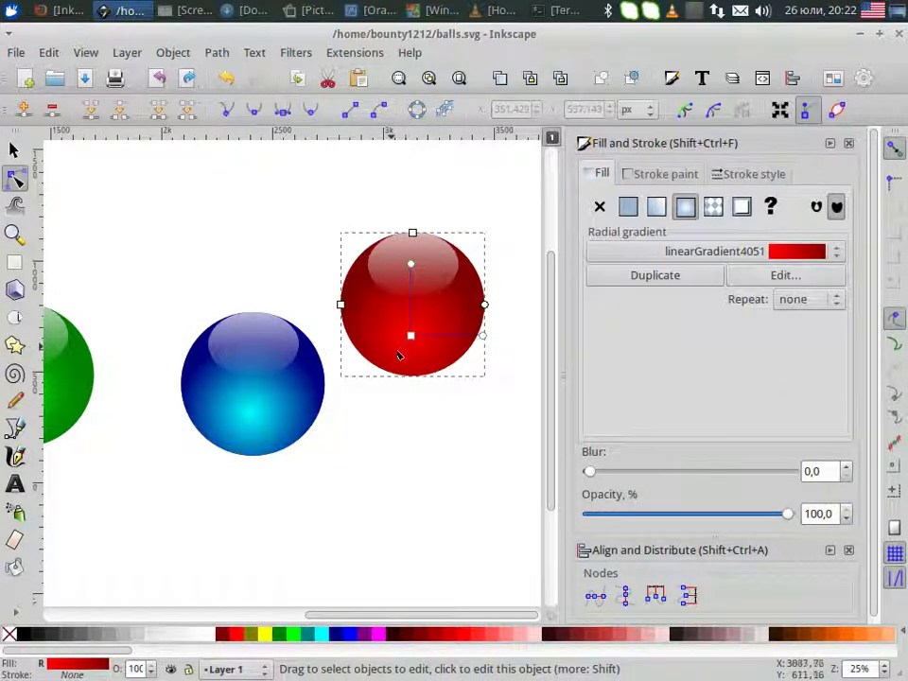
click(411, 266)
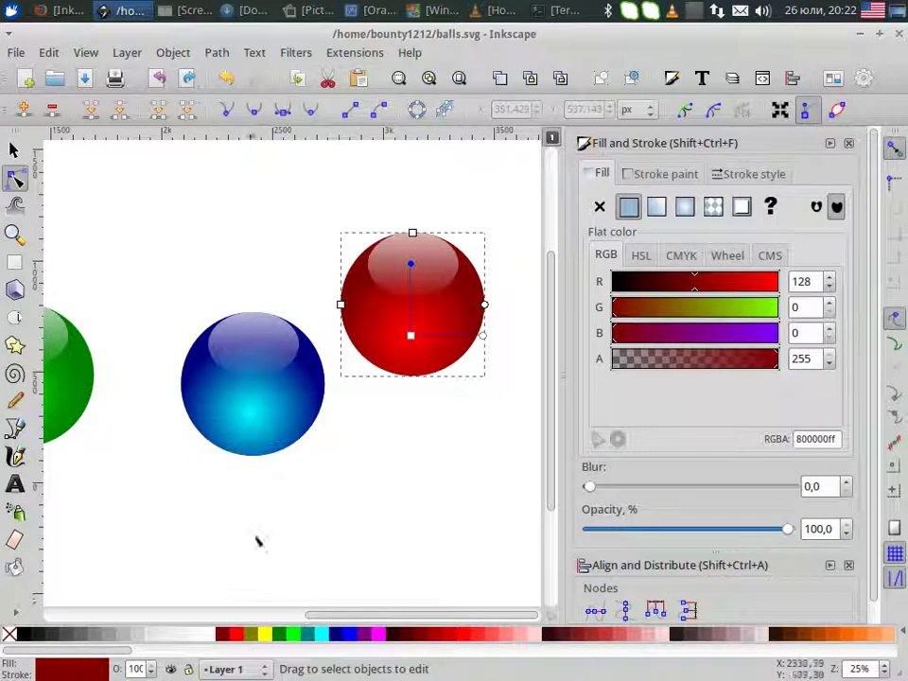
scroll(277, 506, down, 1)
scroll(277, 506, up, 1)
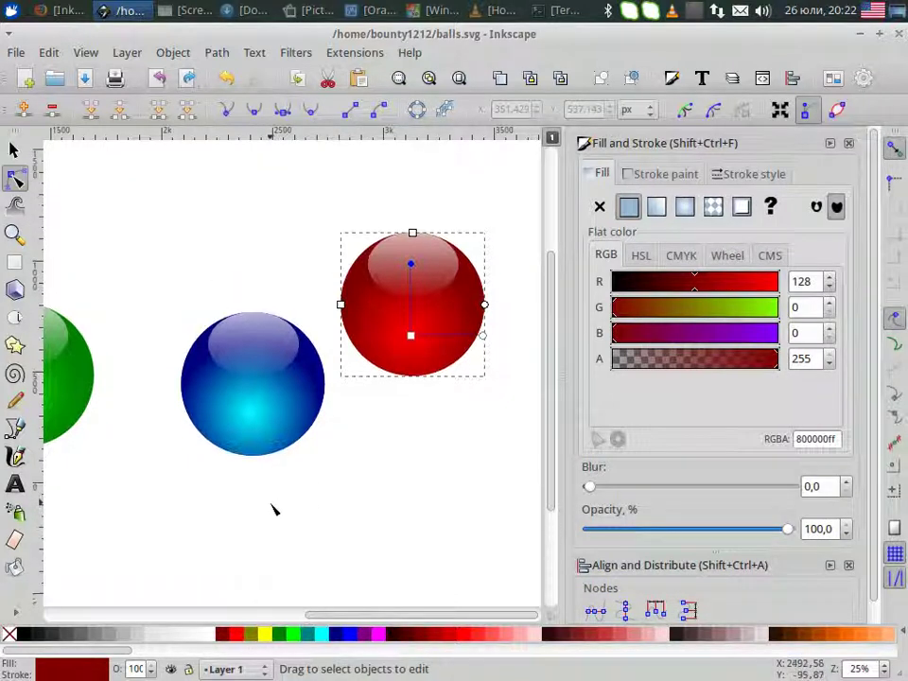
mouse_move(331, 619)
mouse_down()
mouse_move(264, 613)
mouse_move(267, 531)
mouse_up()
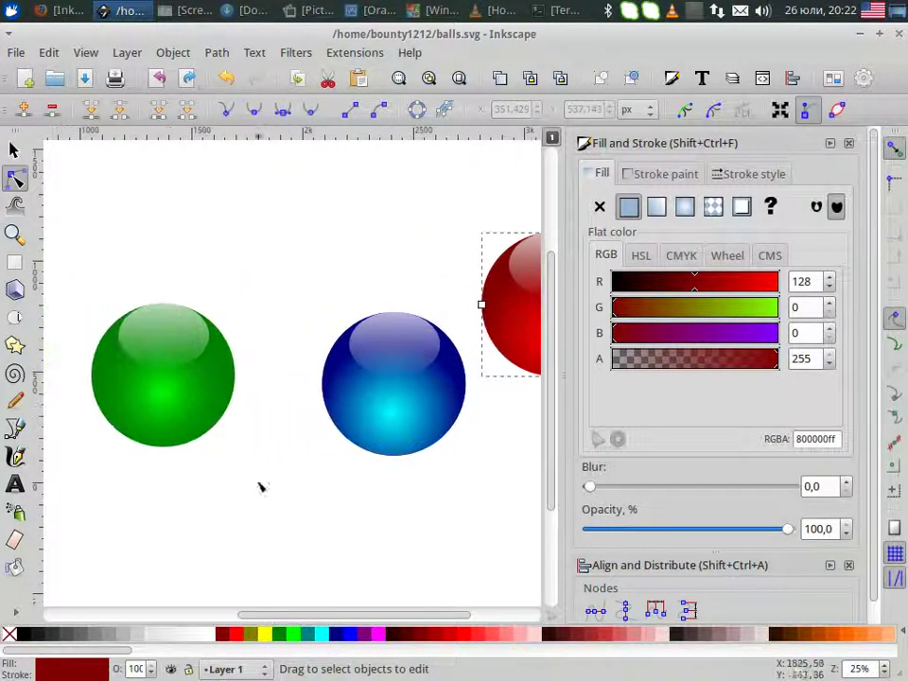
click(159, 400)
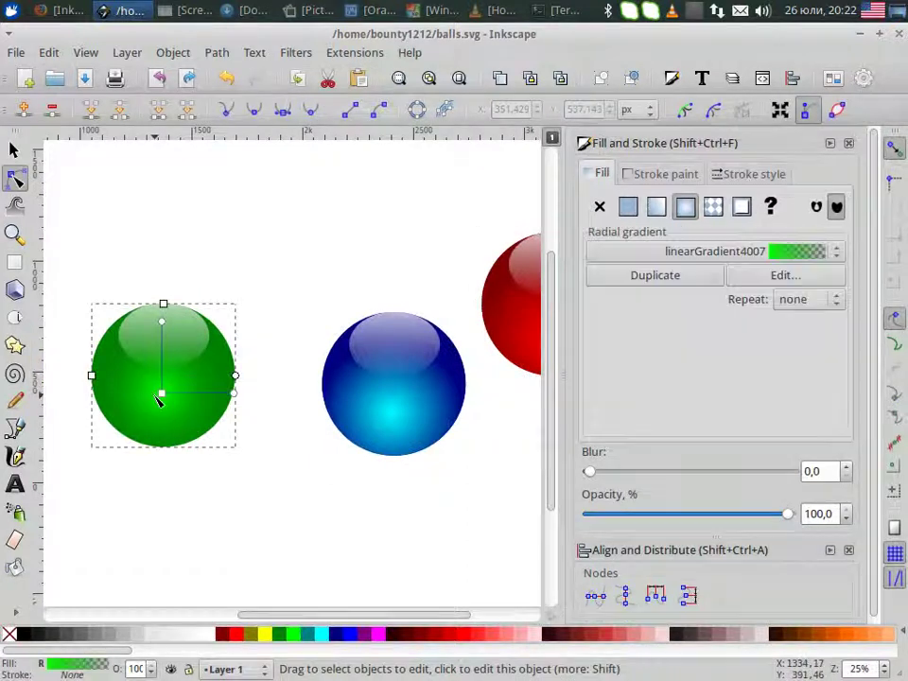
click(162, 324)
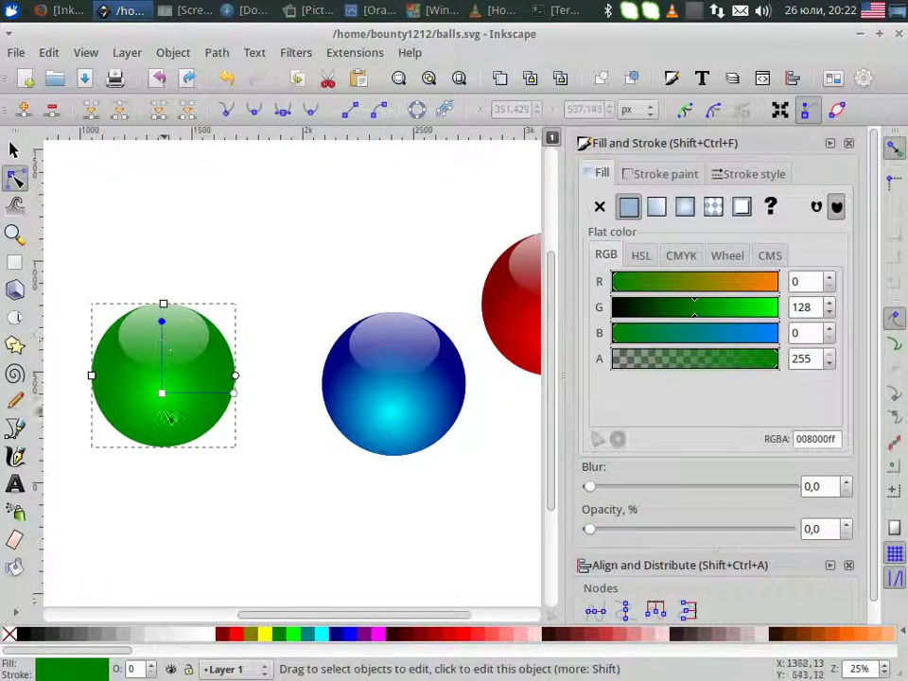
click(236, 532)
- Rubber-band select the whole red ball including its highlight with the Selector
scroll(233, 533, down, 1)
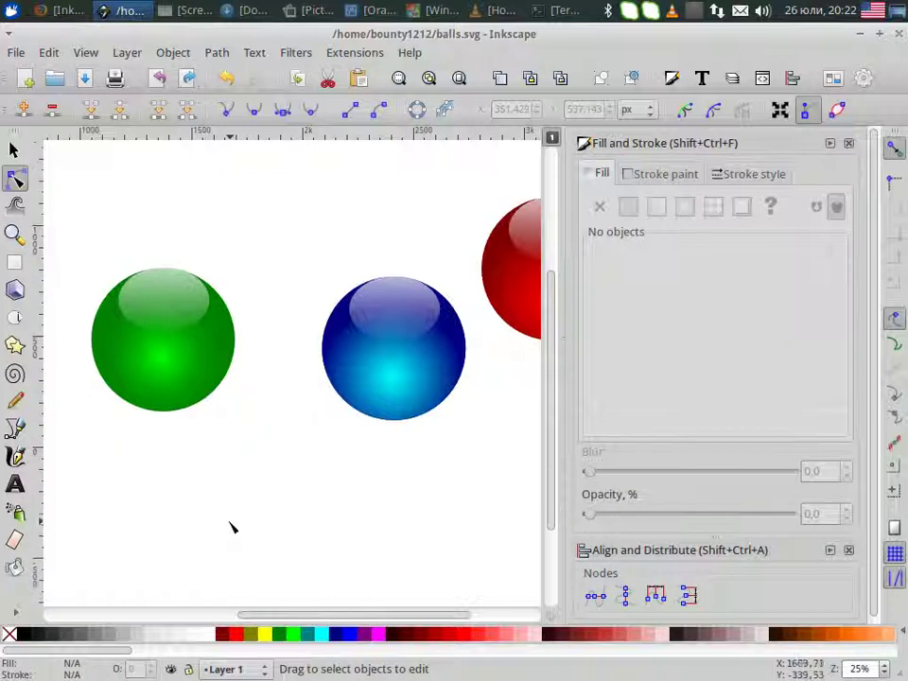
click(14, 149)
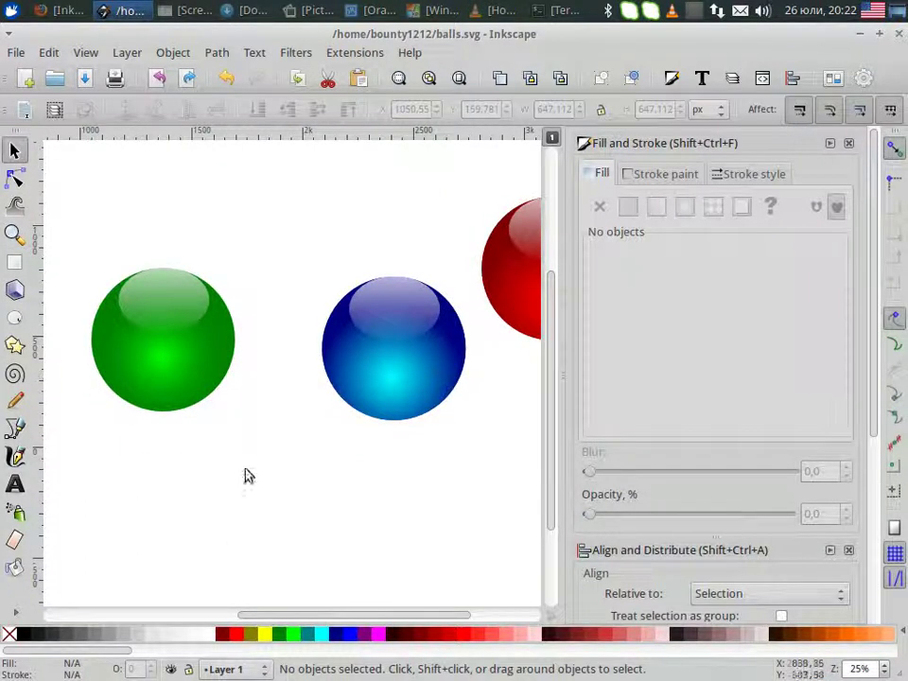
drag(311, 614, 379, 618)
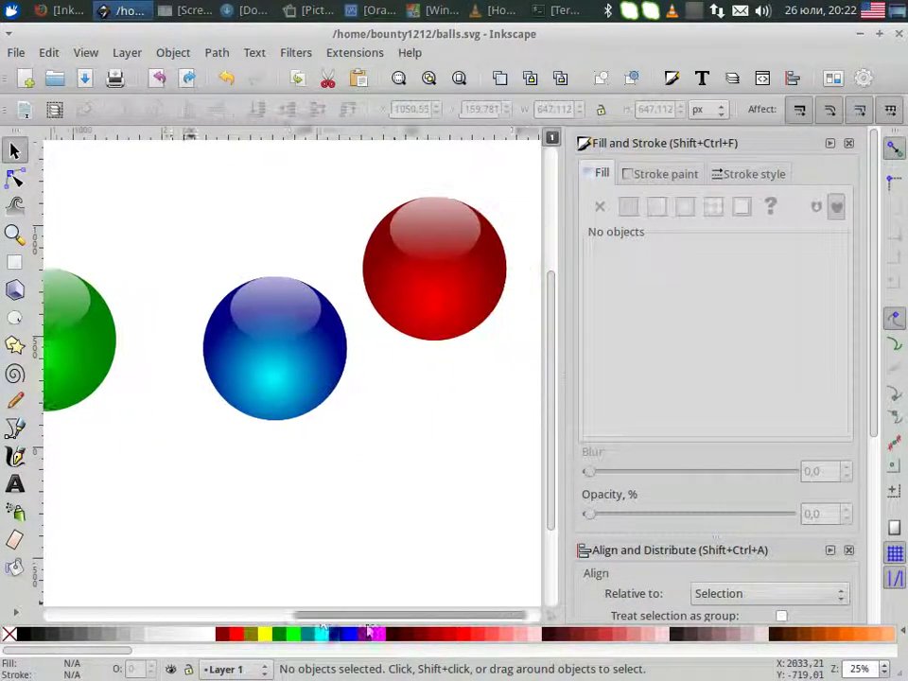
drag(302, 180, 532, 372)
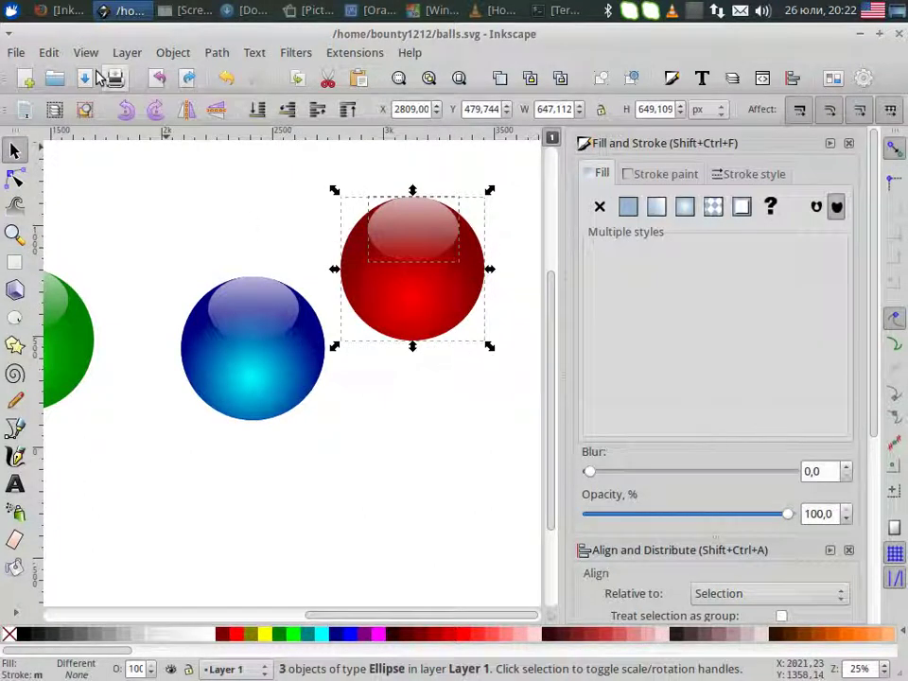
- Duplicate the red ball, place the copy below the original, and select it
click(46, 54)
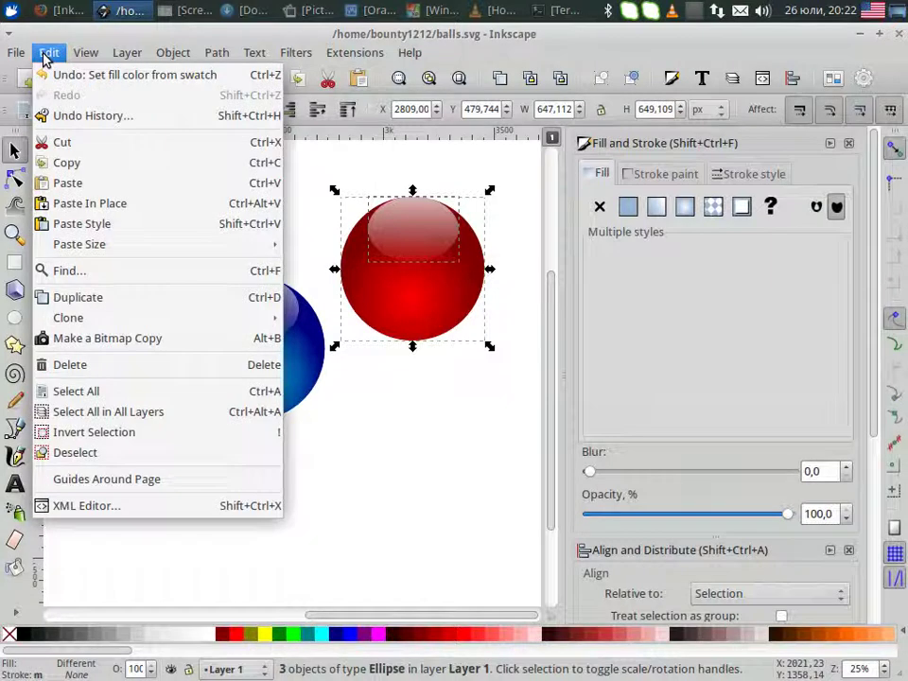
click(76, 300)
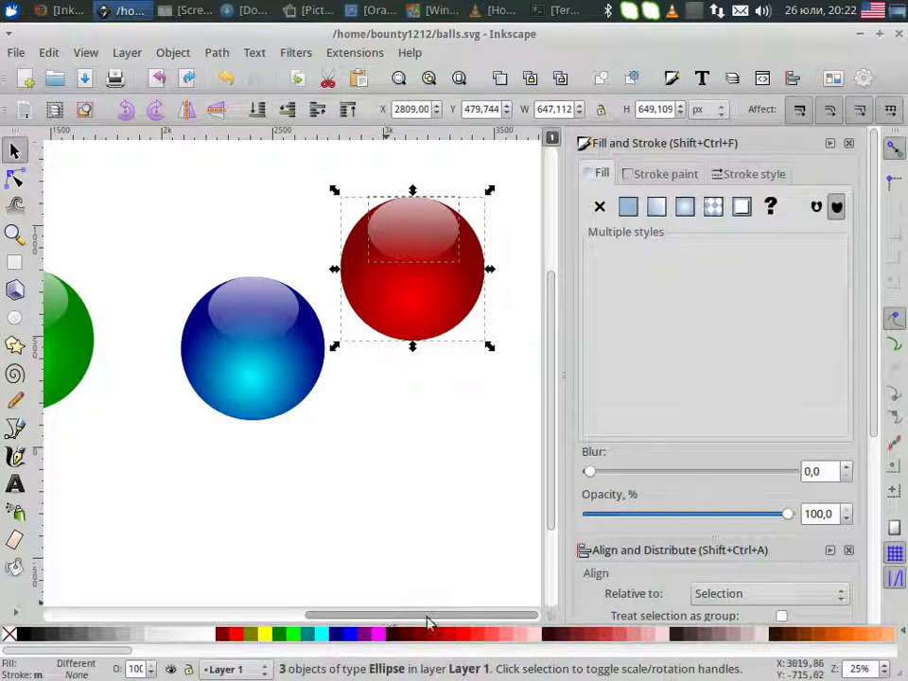
key(ctrl+d)
drag(416, 275, 407, 462)
click(232, 465)
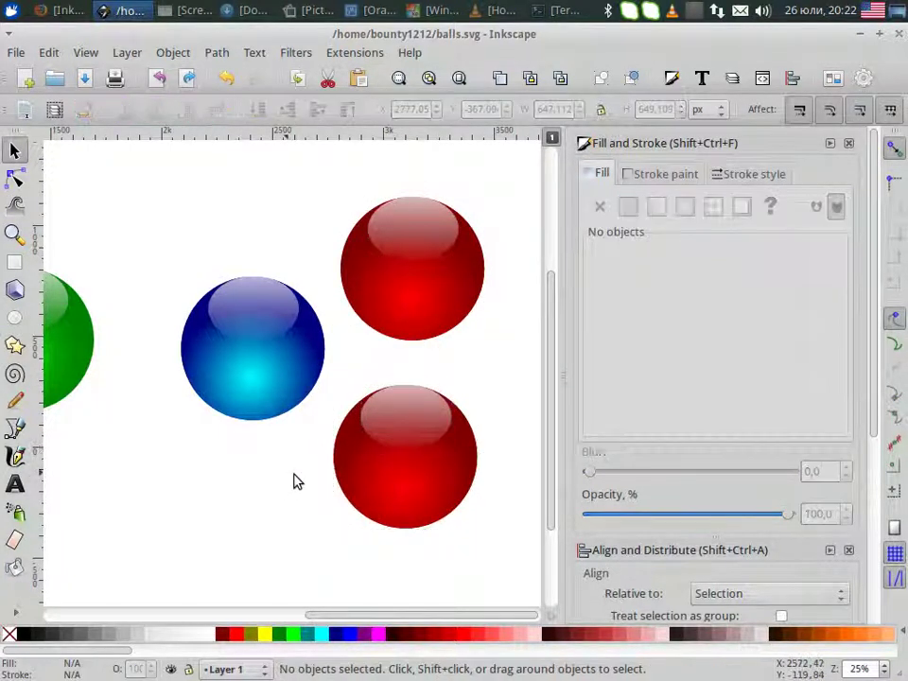
click(399, 501)
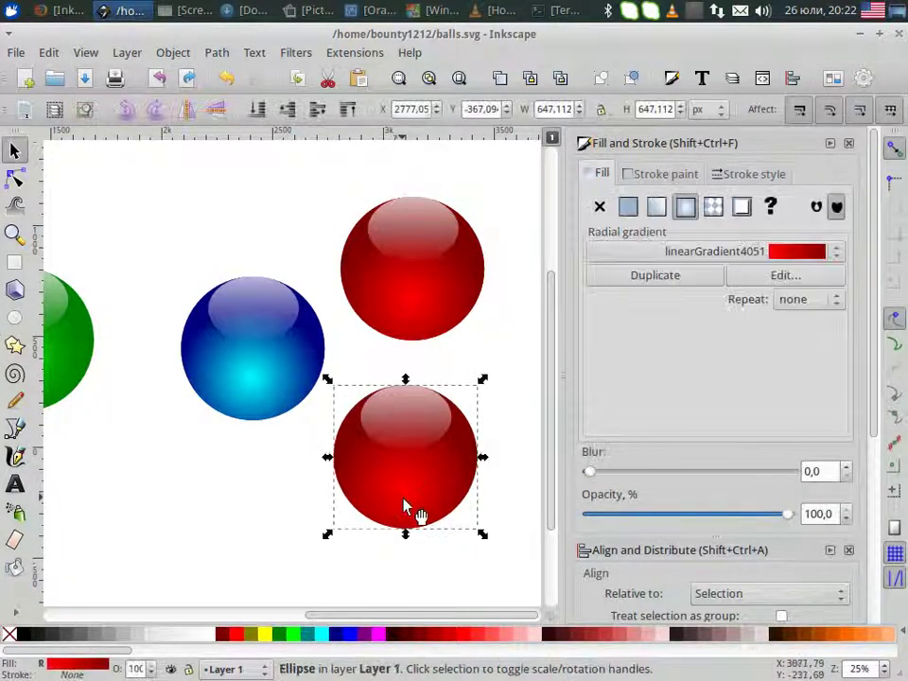
- Hide the lower red ball's glow circle via Object Properties, then select its base
click(170, 54)
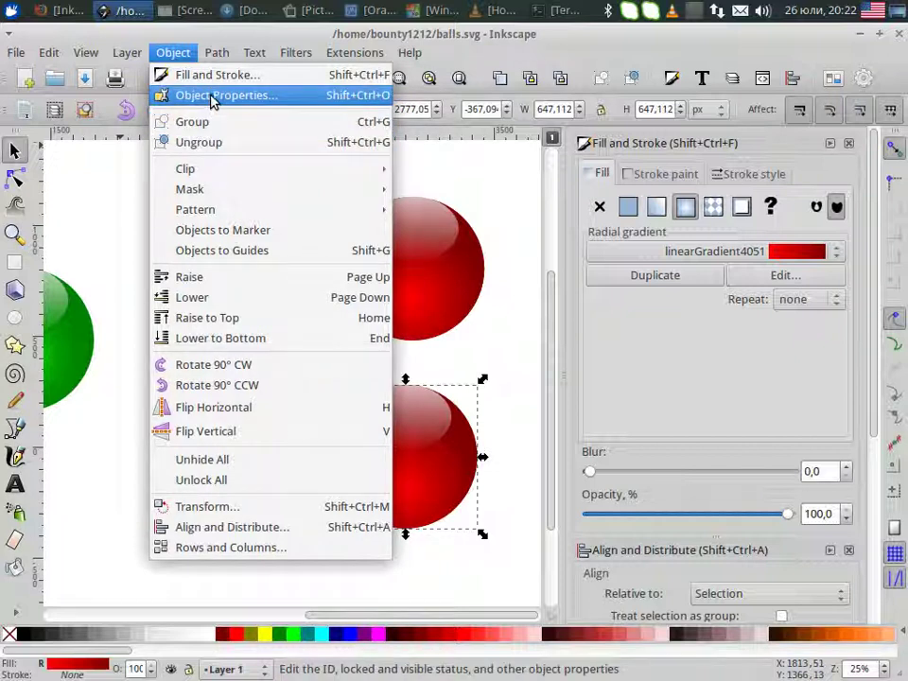
click(212, 98)
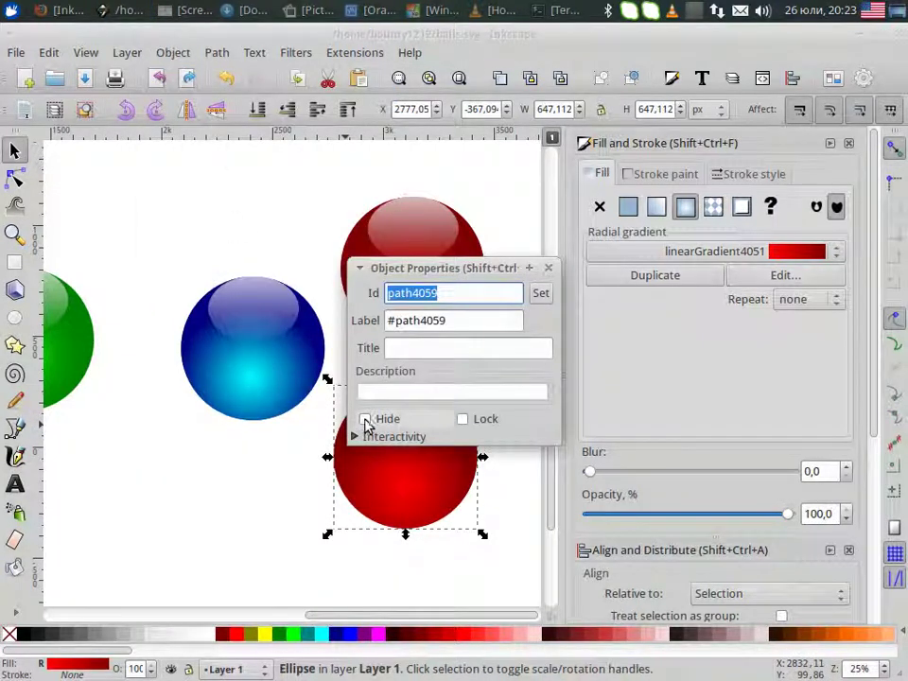
click(365, 420)
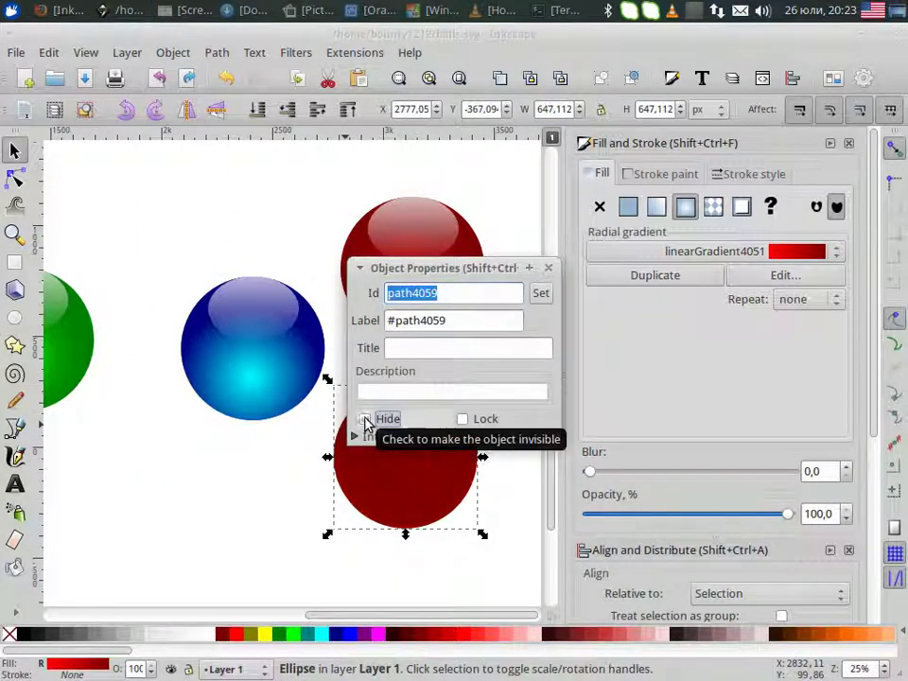
click(549, 270)
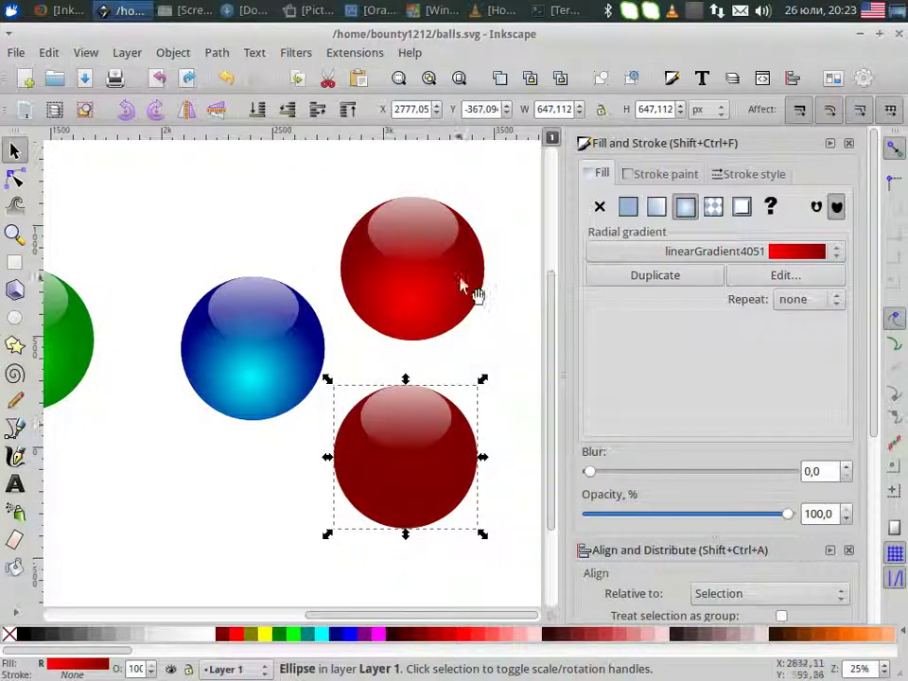
click(279, 333)
click(255, 451)
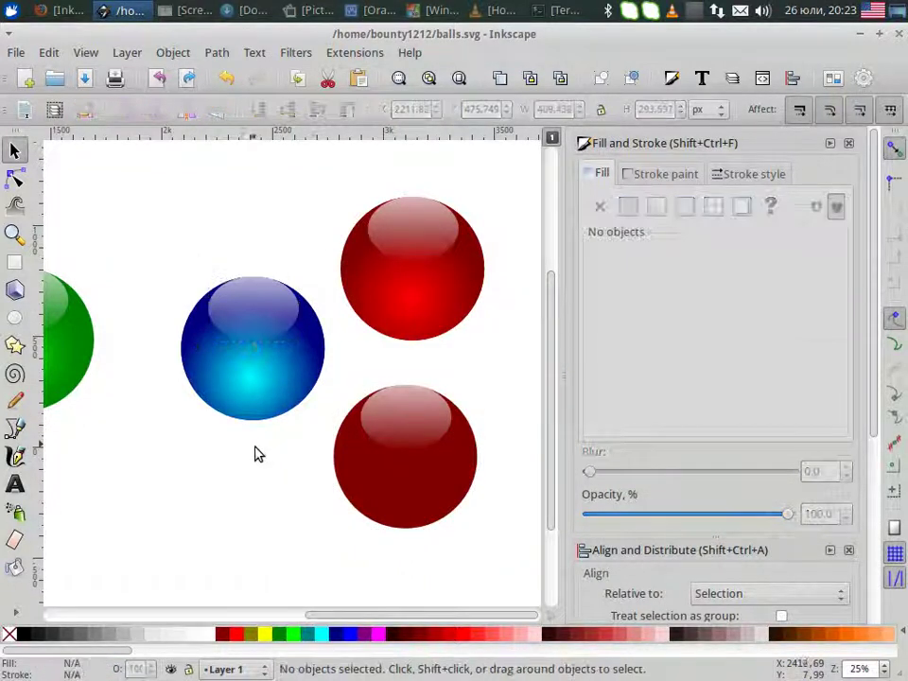
click(378, 516)
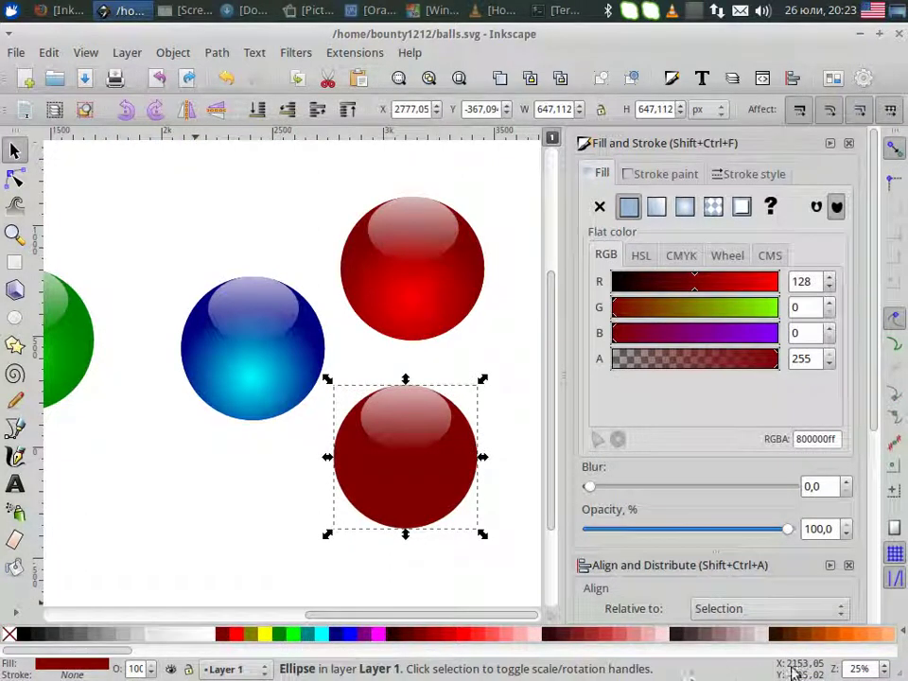
- Fill the lower ball's base dark orange (#D45500) and unhide all hidden objects
click(852, 634)
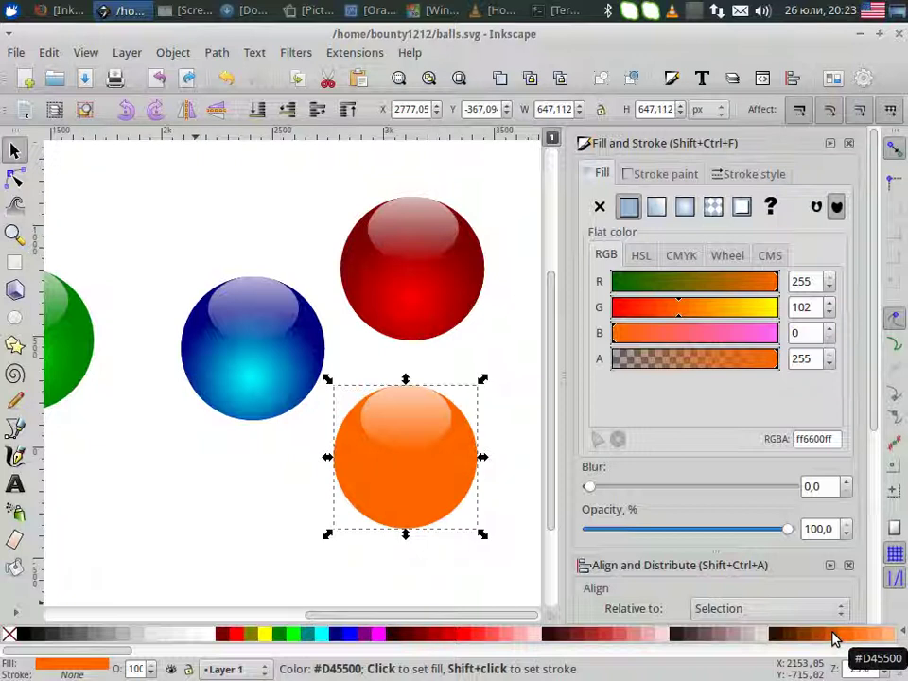
click(835, 639)
click(463, 592)
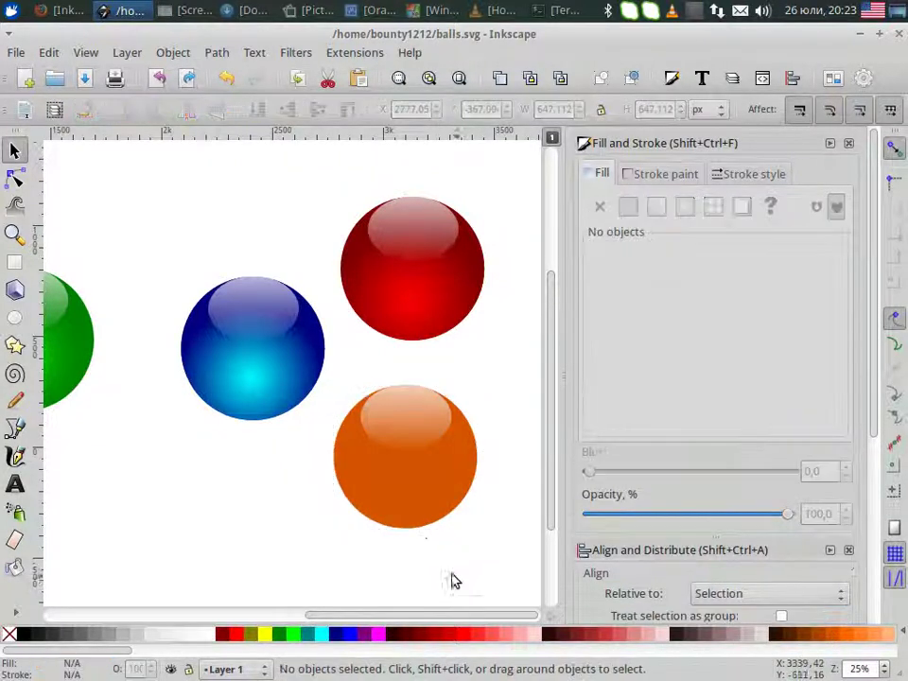
click(412, 512)
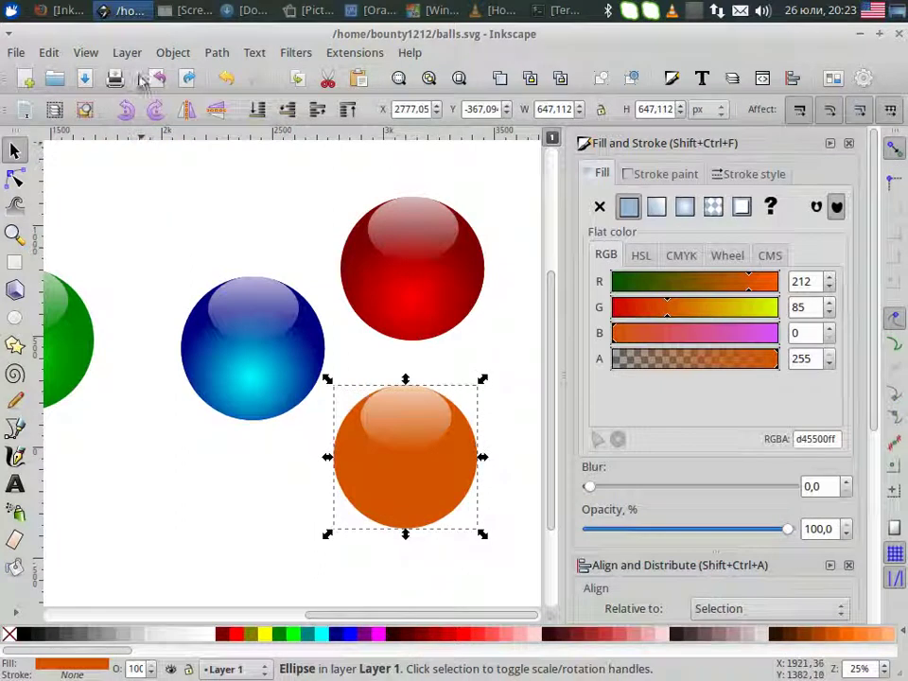
click(165, 56)
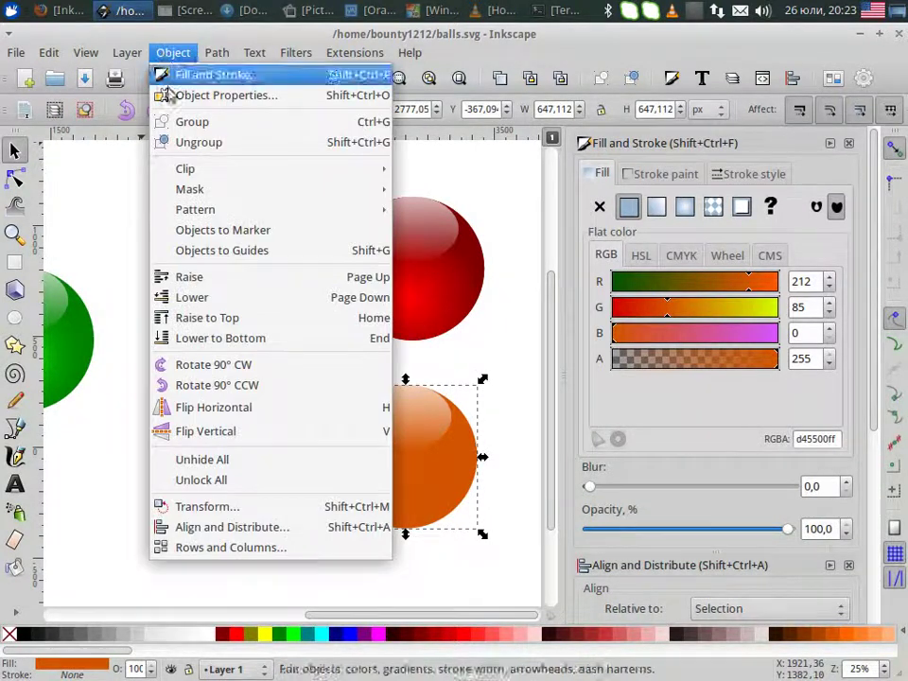
click(212, 462)
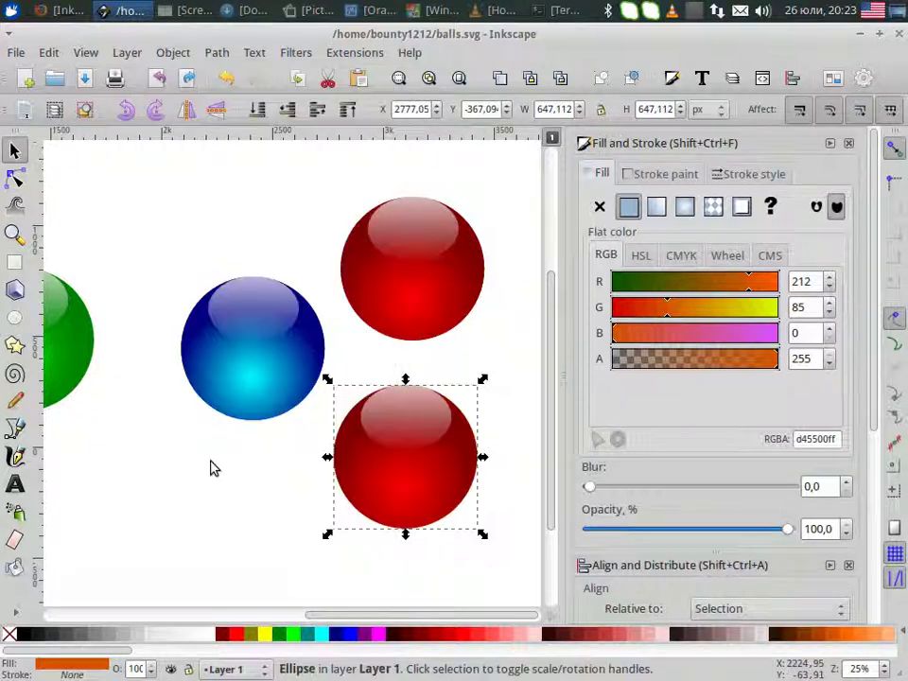
click(251, 492)
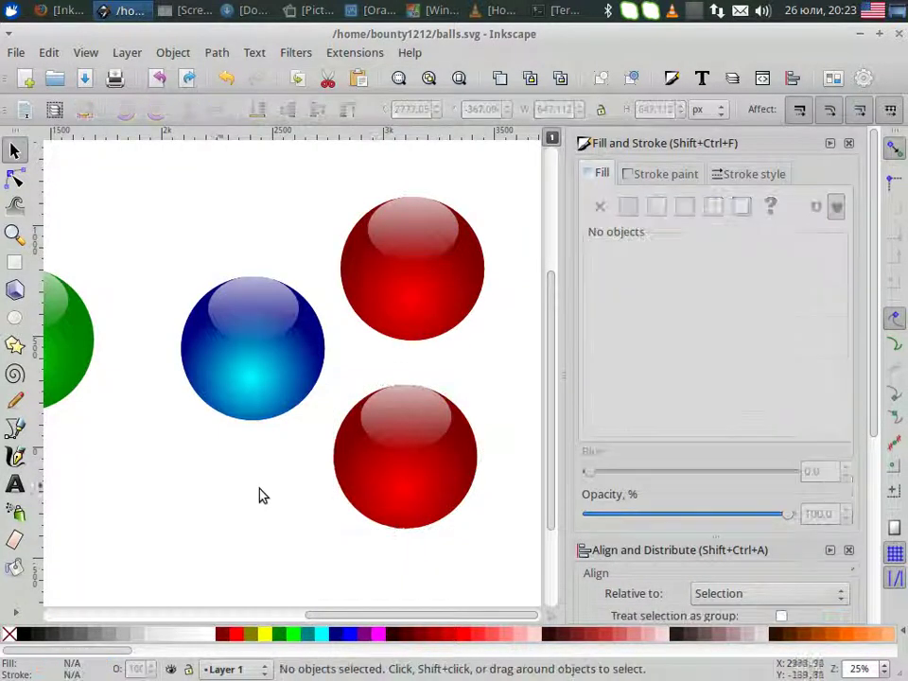
- Set the lower ball's centre gradient stop to dark orange #D45500
click(404, 502)
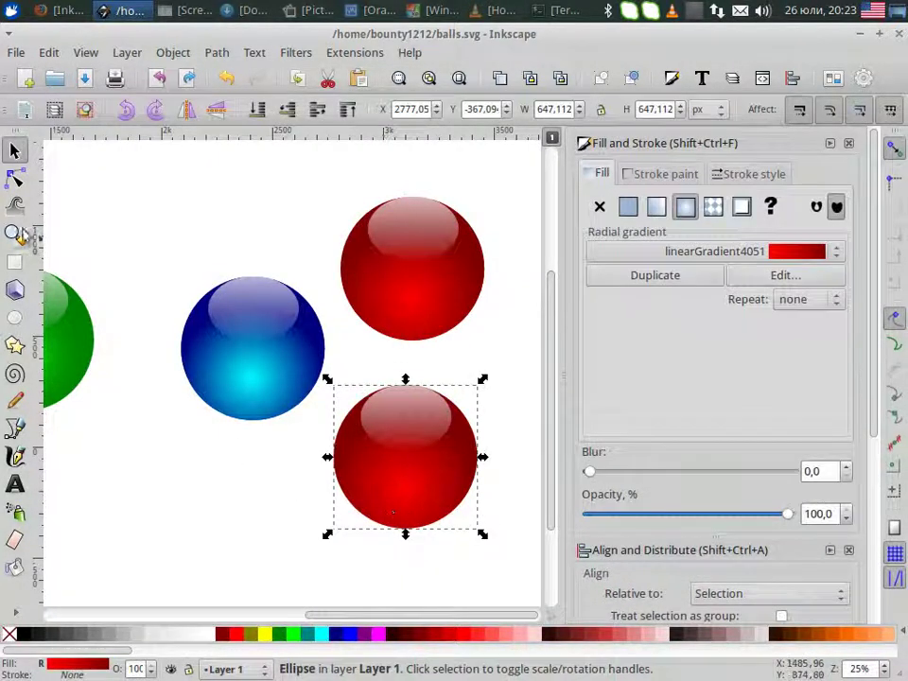
click(15, 178)
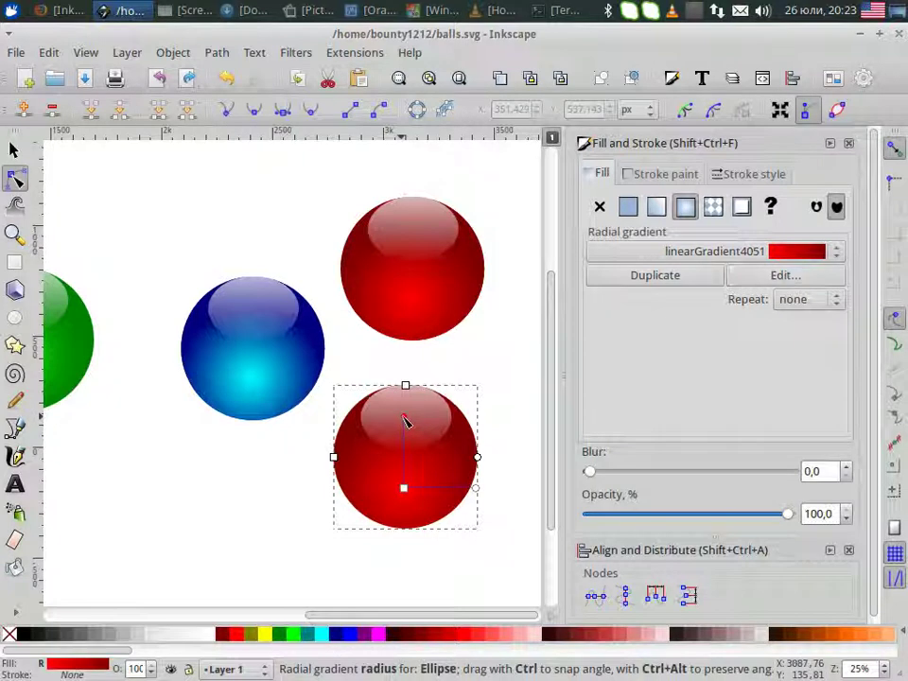
click(405, 418)
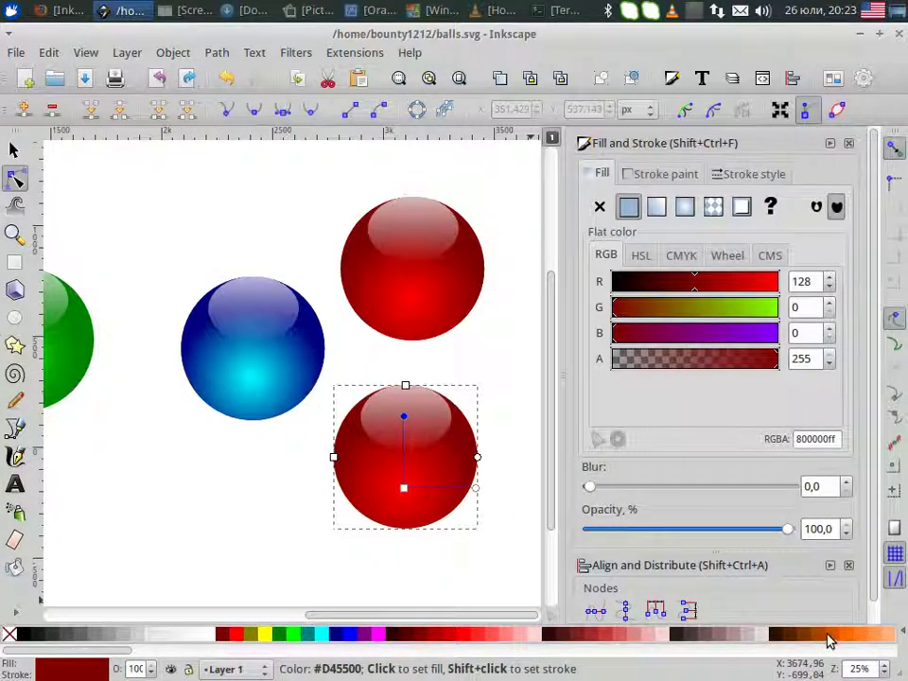
click(832, 640)
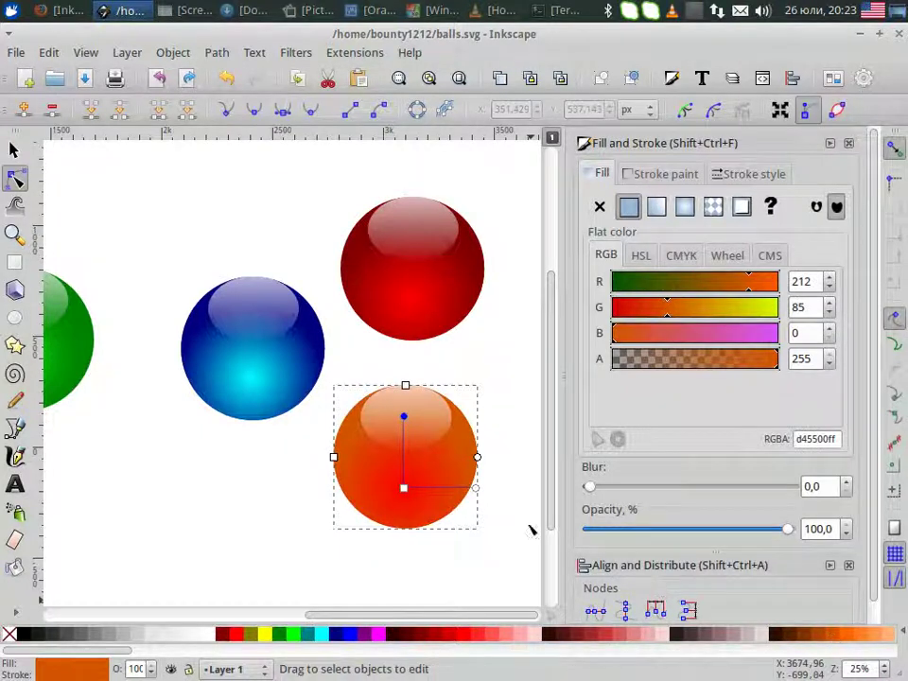
- Lighten the outer gradient stop to pale peach #FFCCAA
click(404, 490)
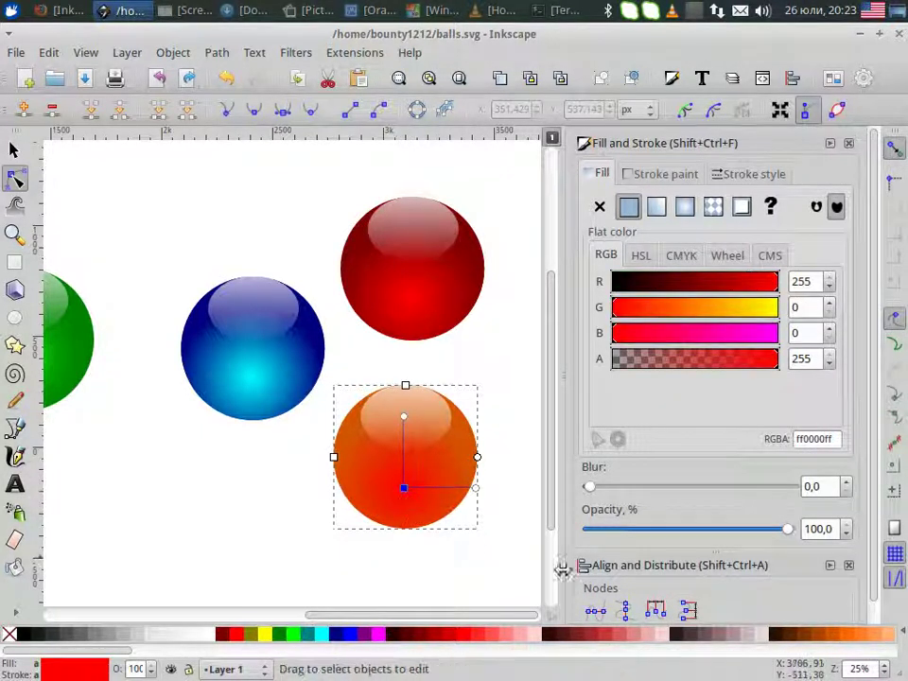
click(856, 643)
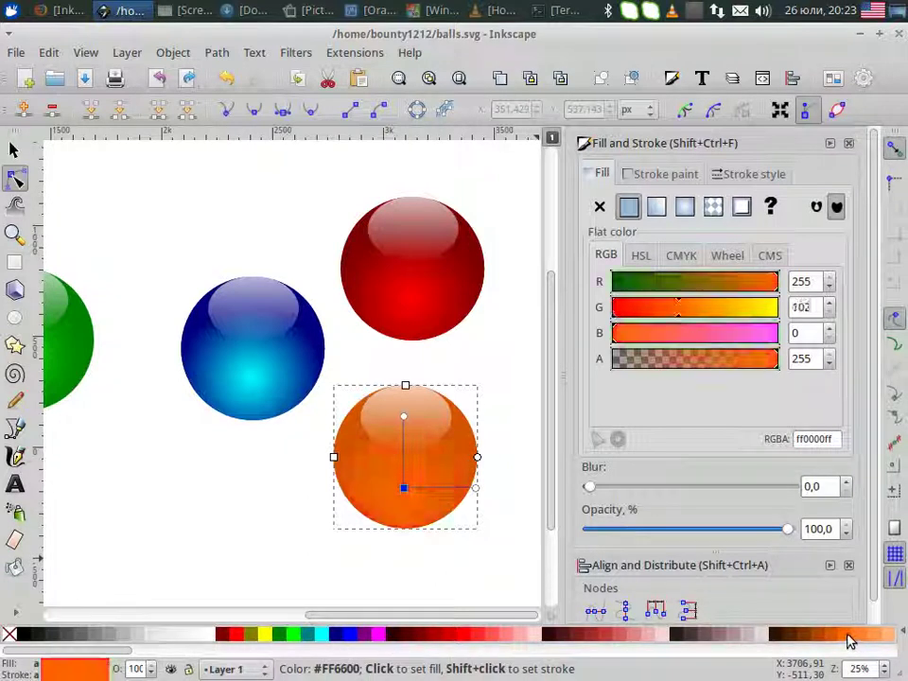
click(862, 643)
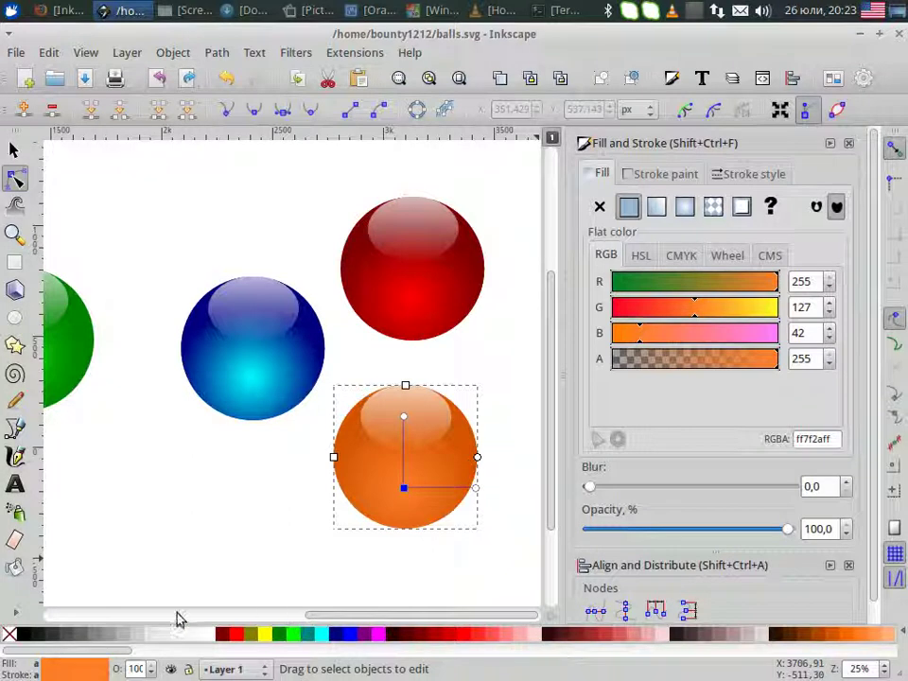
drag(116, 651, 201, 651)
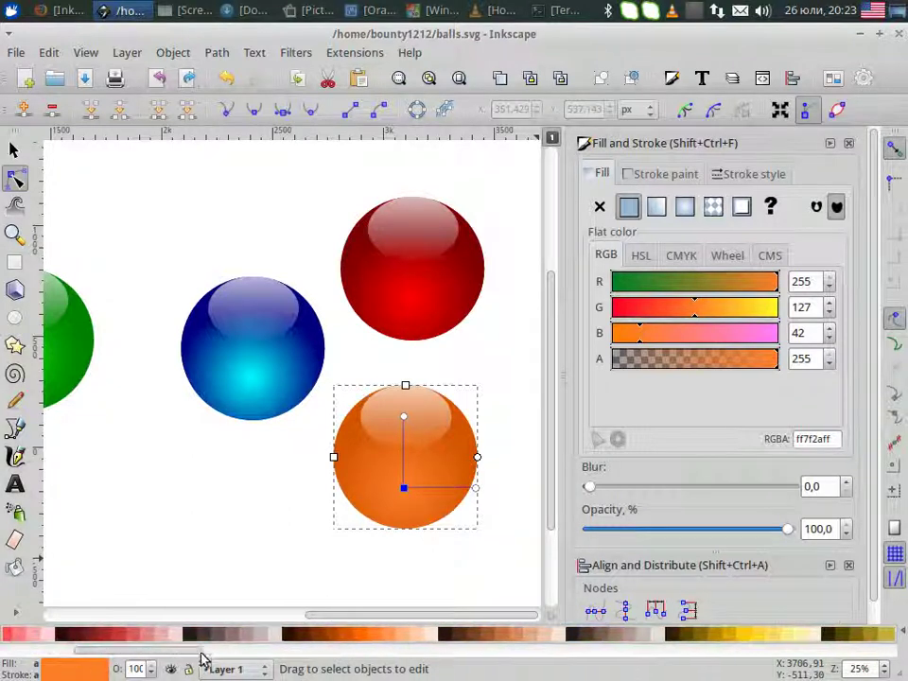
click(395, 639)
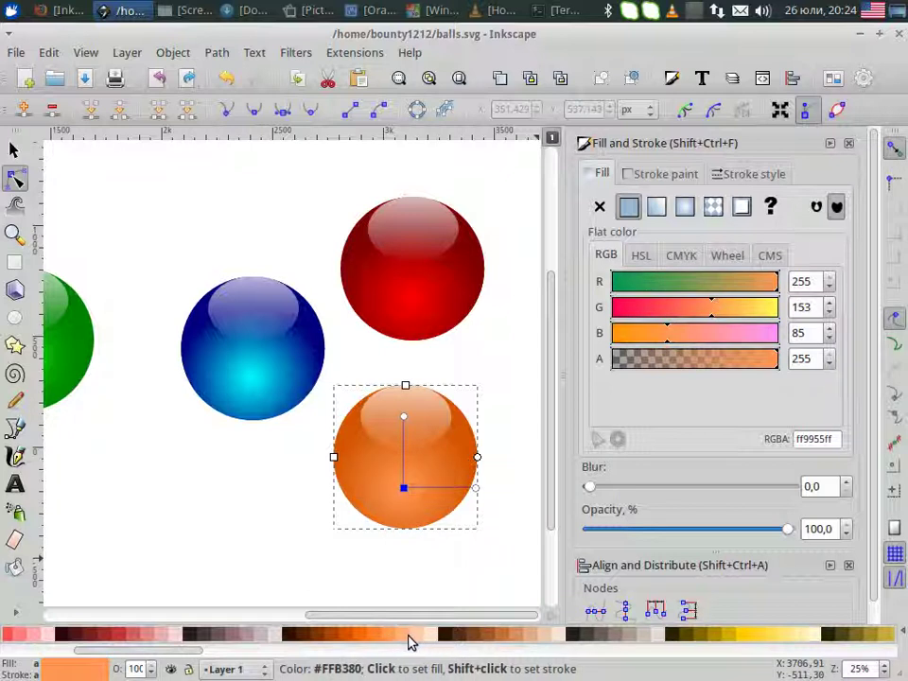
click(403, 639)
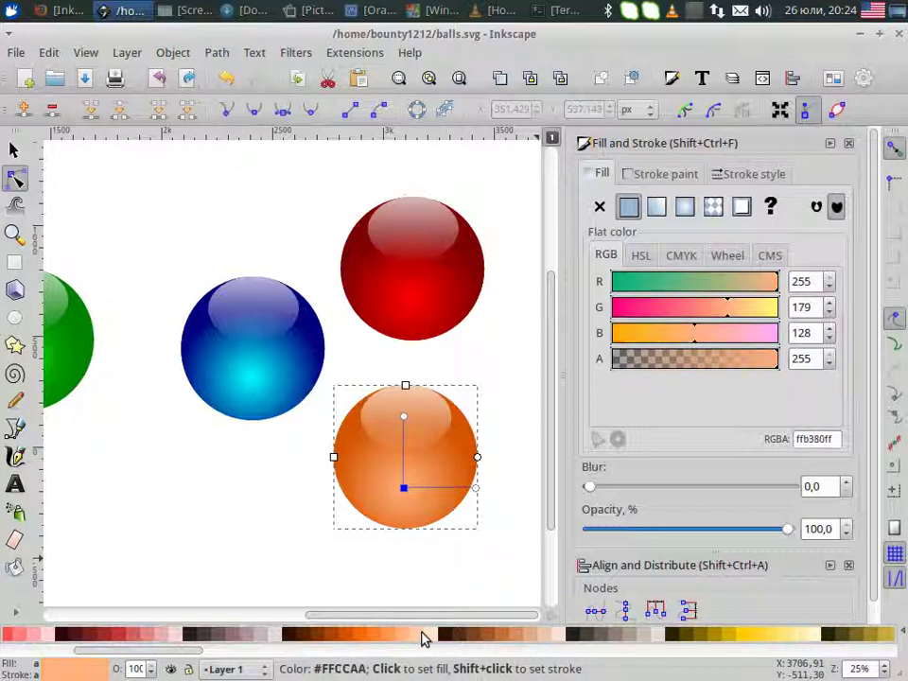
click(422, 640)
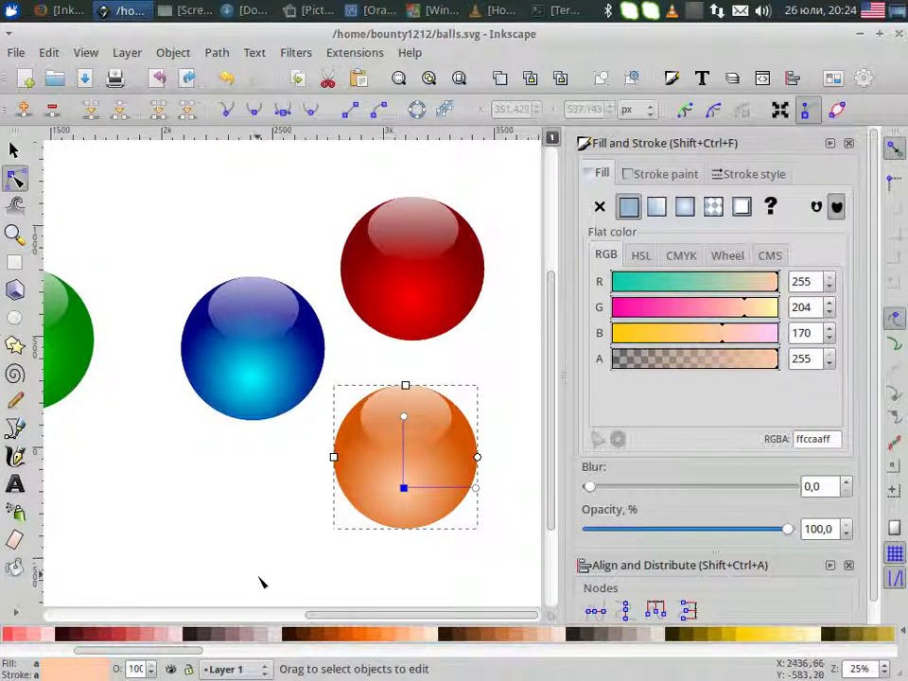
- Try a brighter orange on the centre stop, then return it to dark orange
click(255, 579)
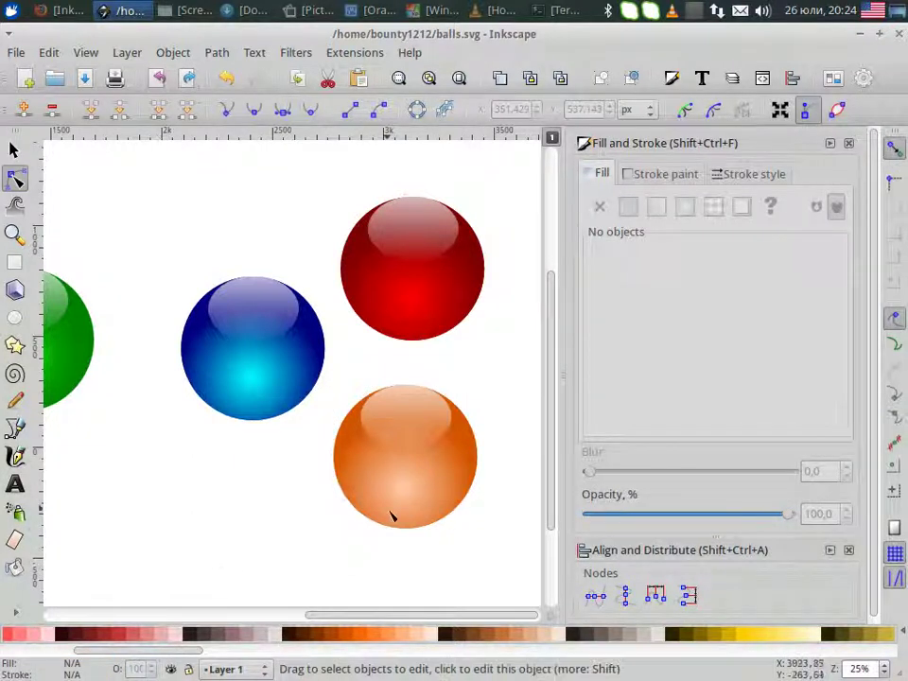
click(409, 486)
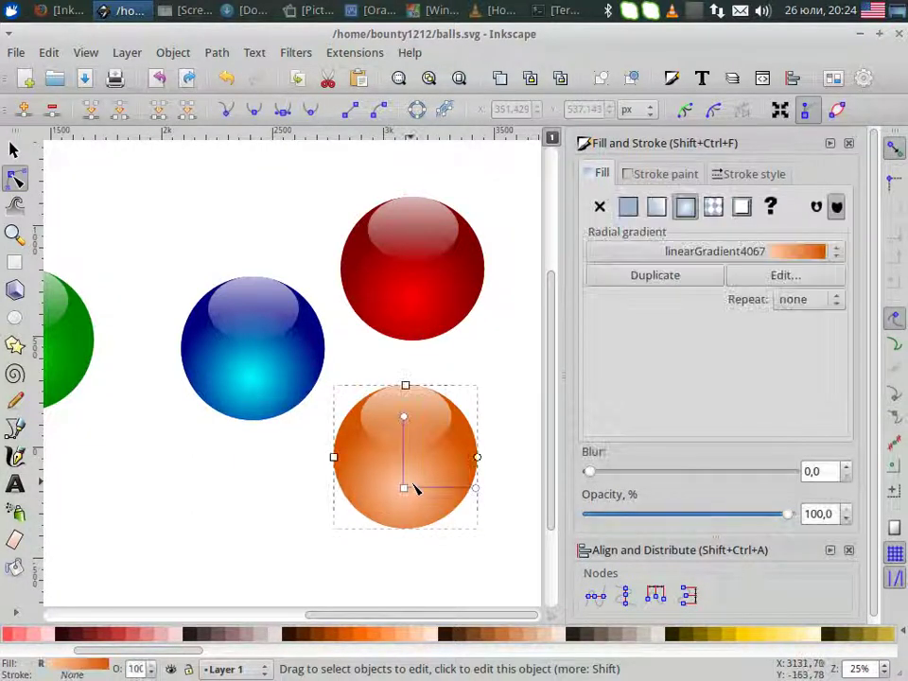
click(405, 416)
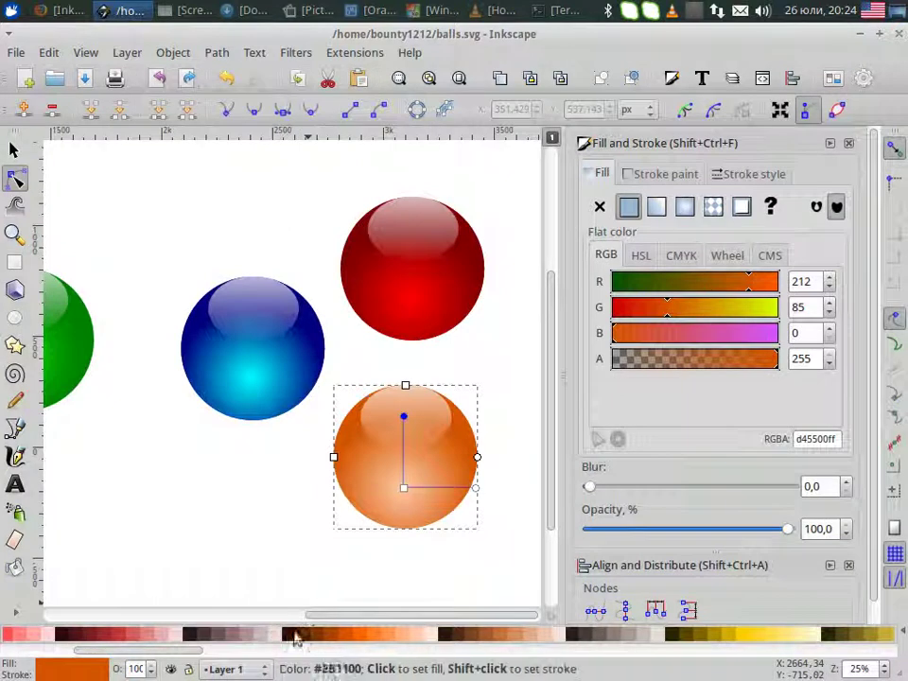
click(357, 641)
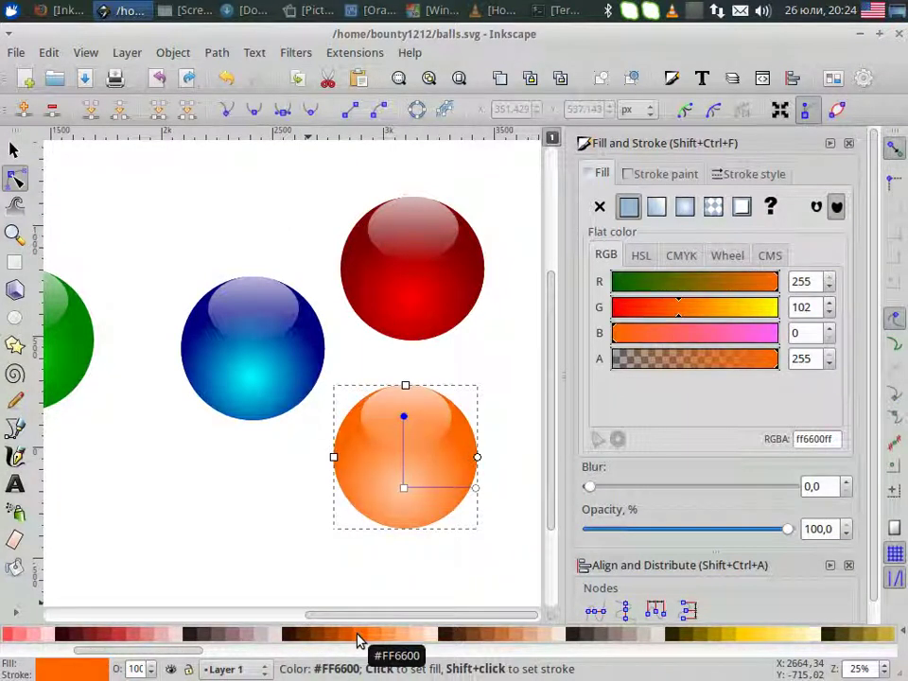
click(332, 635)
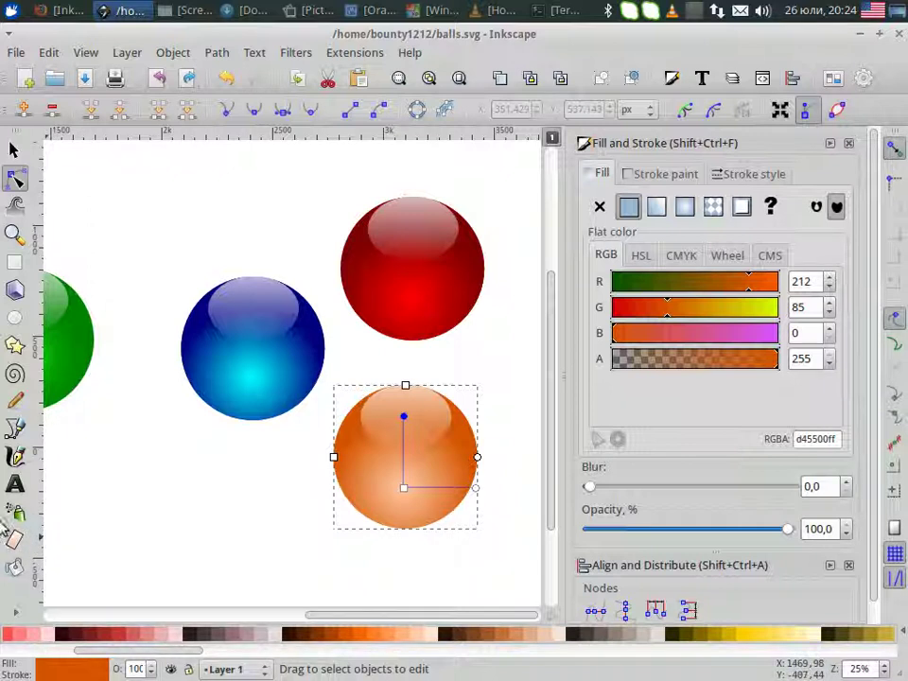
- Duplicate the orange ball's three parts and move the copy to the lower left, below the blue ball
click(12, 149)
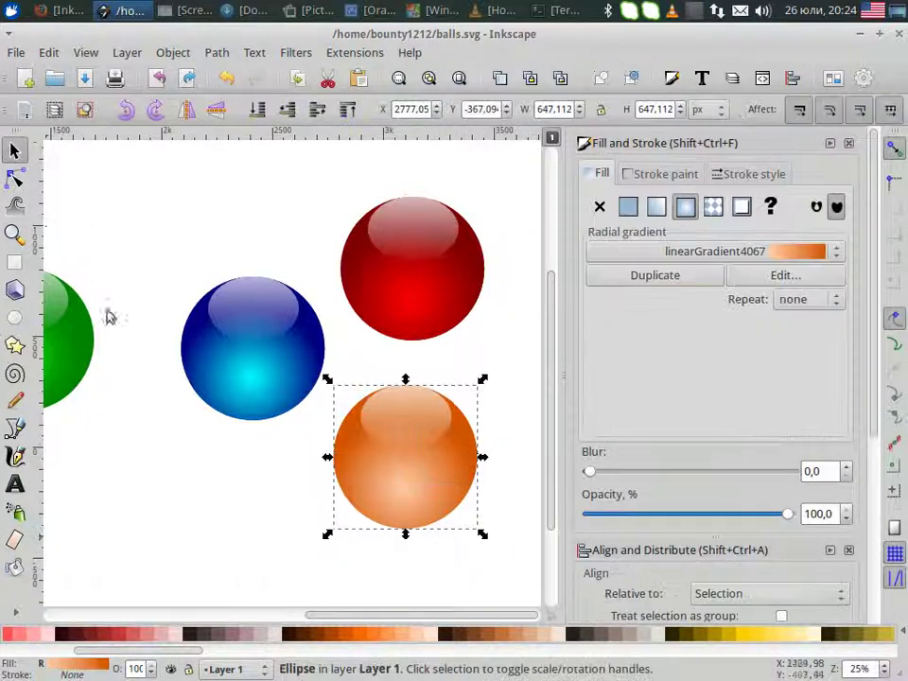
click(233, 491)
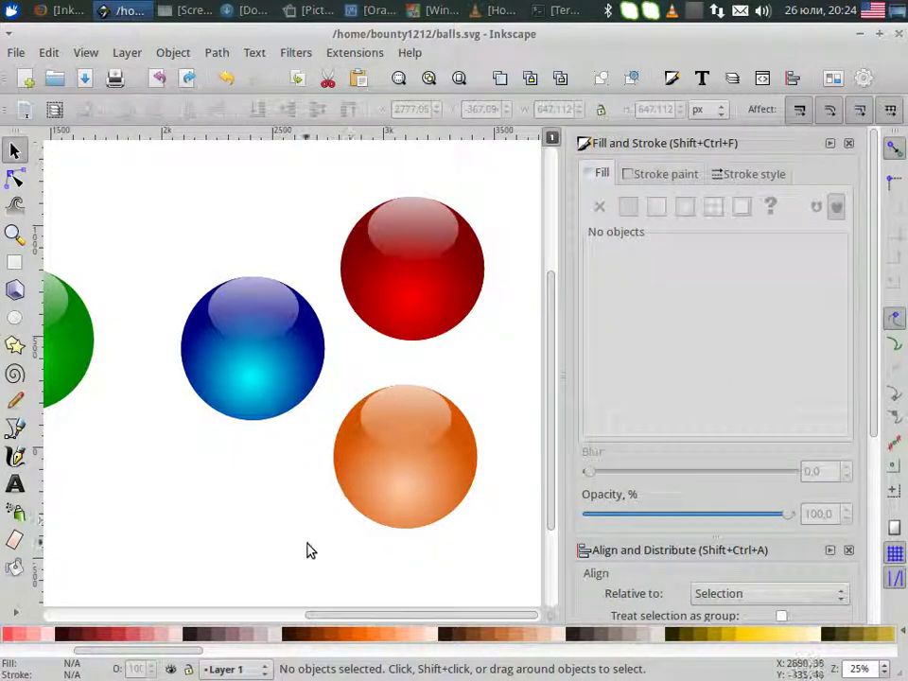
drag(307, 545, 528, 372)
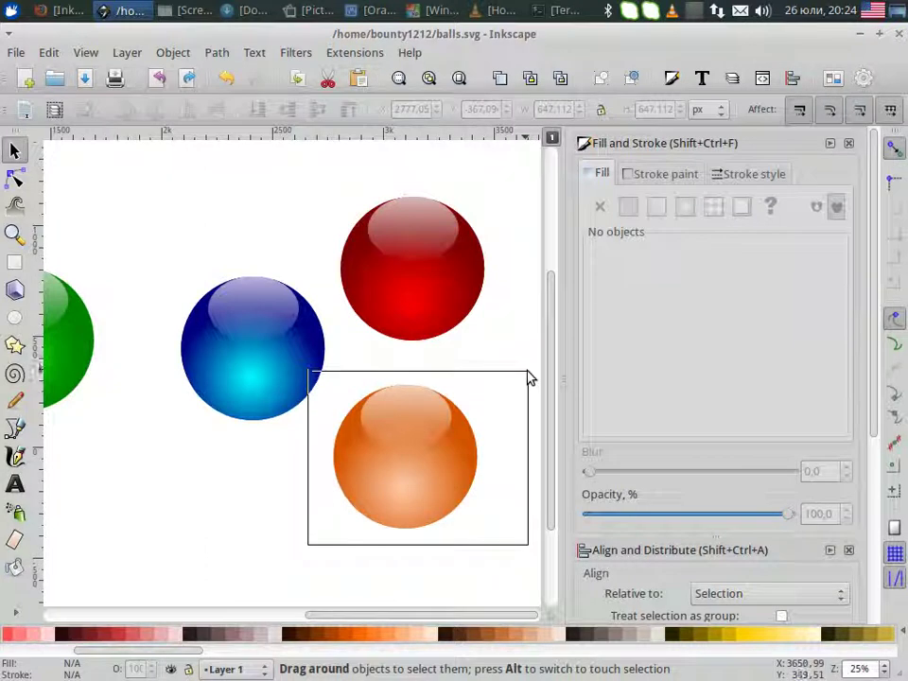
drag(528, 375, 531, 375)
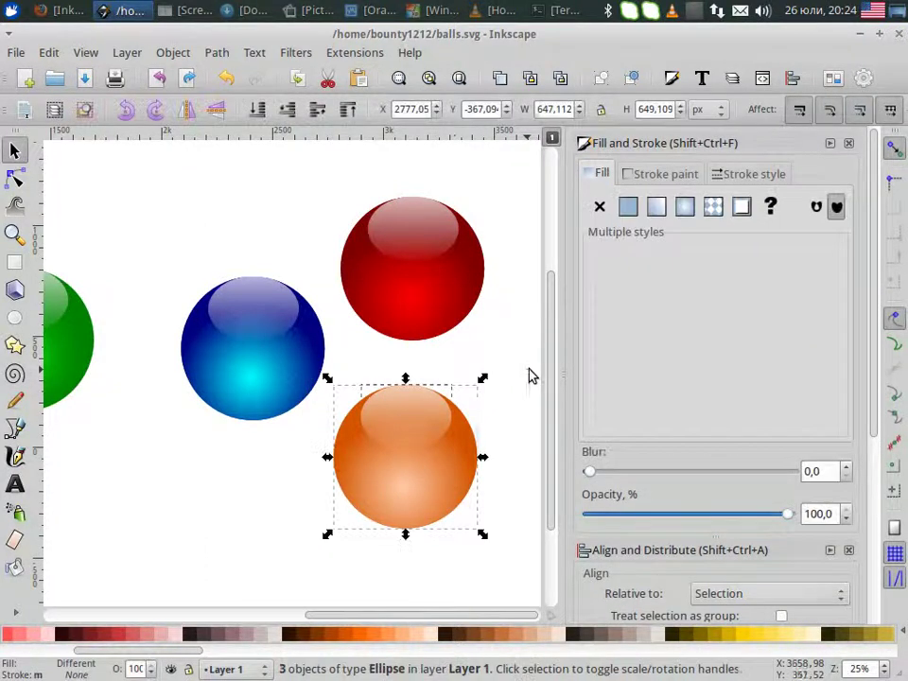
click(47, 53)
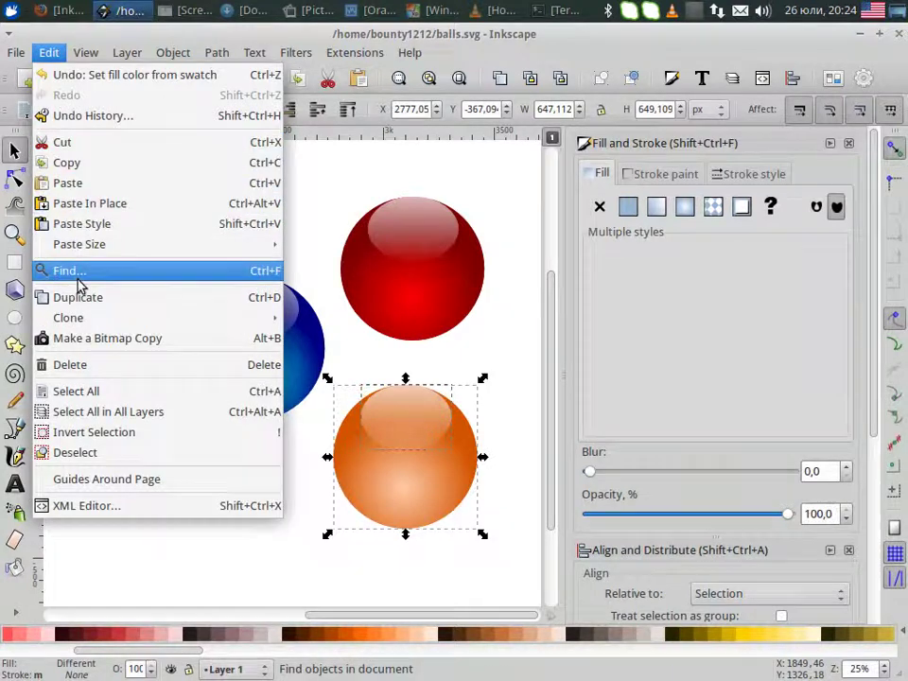
click(77, 298)
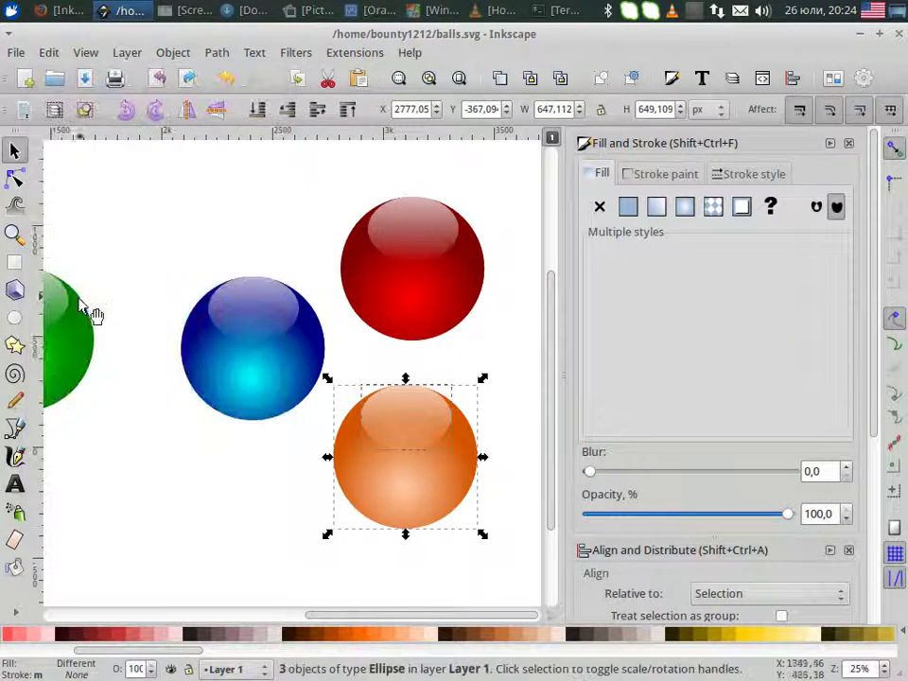
mouse_move(406, 486)
mouse_down()
mouse_move(222, 522)
mouse_move(202, 537)
mouse_up()
click(314, 568)
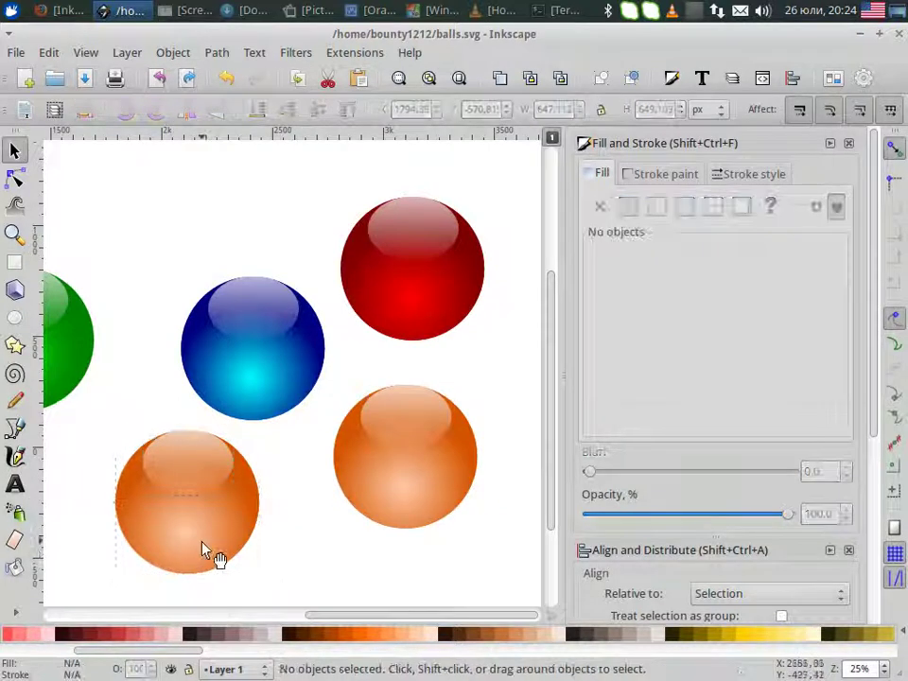
click(198, 544)
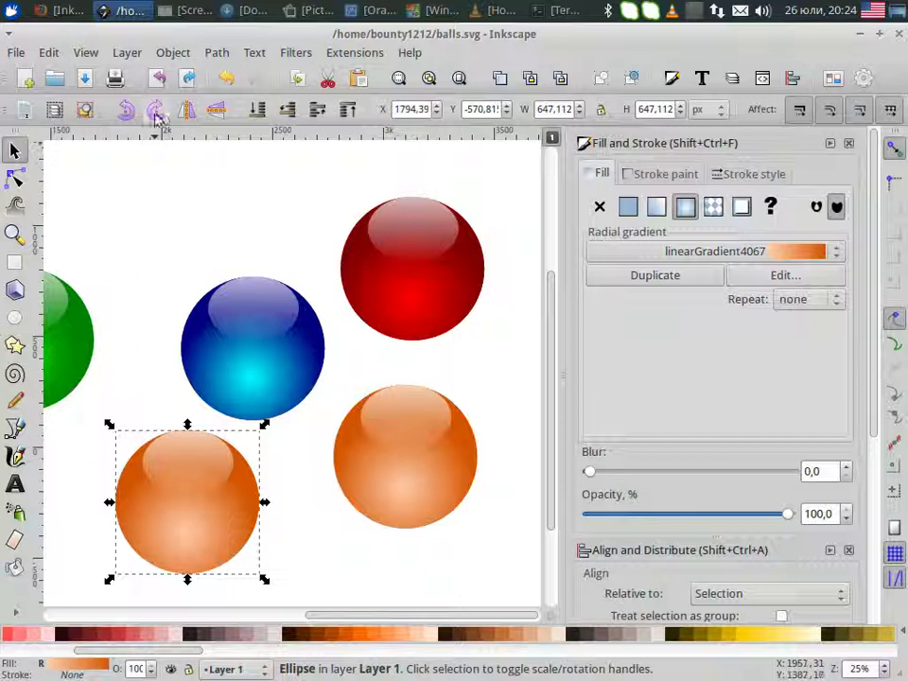
- Hide the copy's gradient layer and fill its base circle yellow (#FFCC00)
click(173, 53)
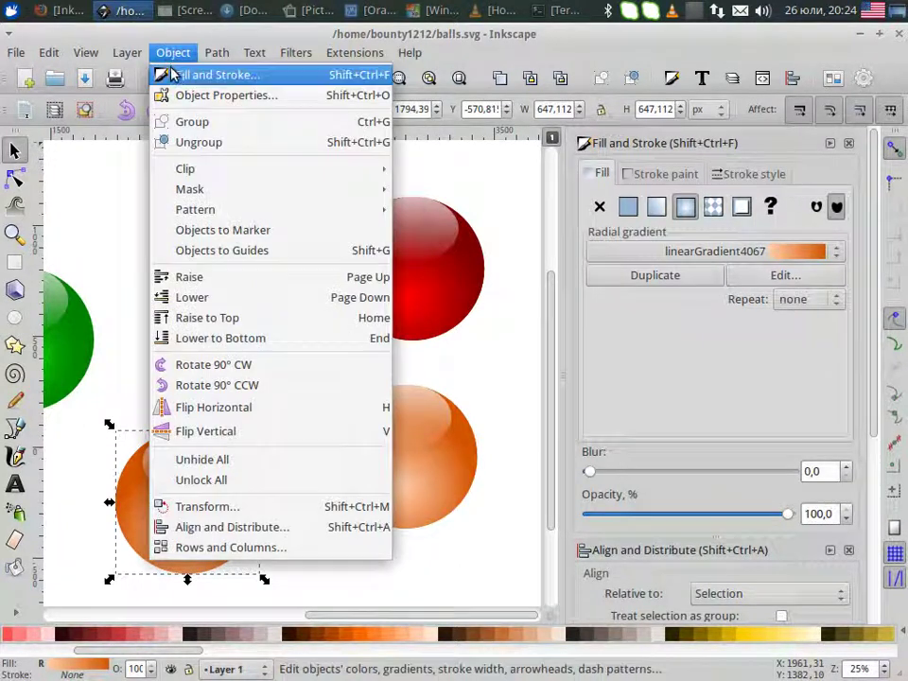
click(201, 107)
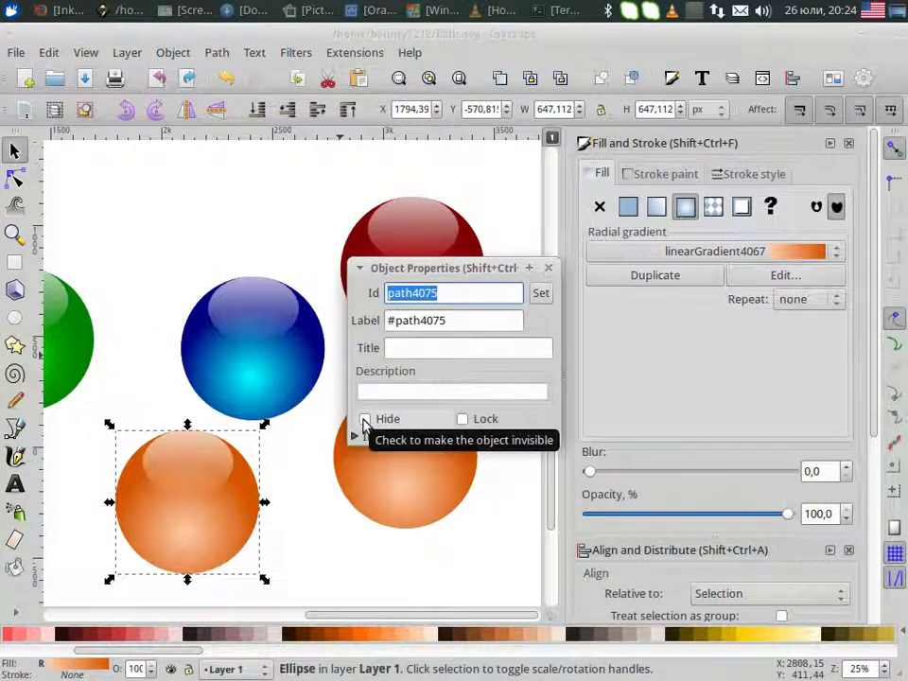
click(365, 420)
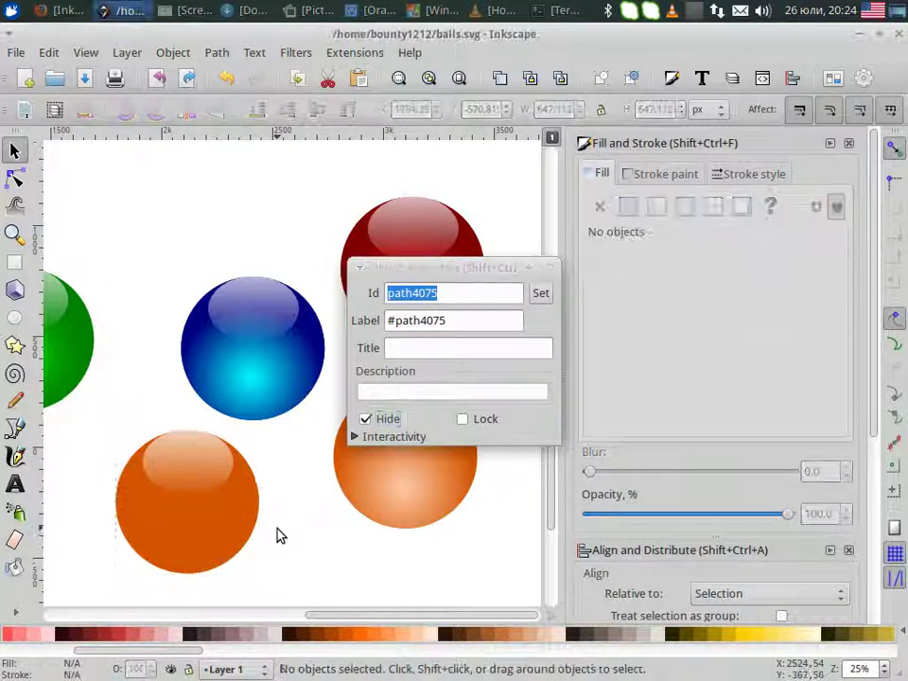
click(244, 539)
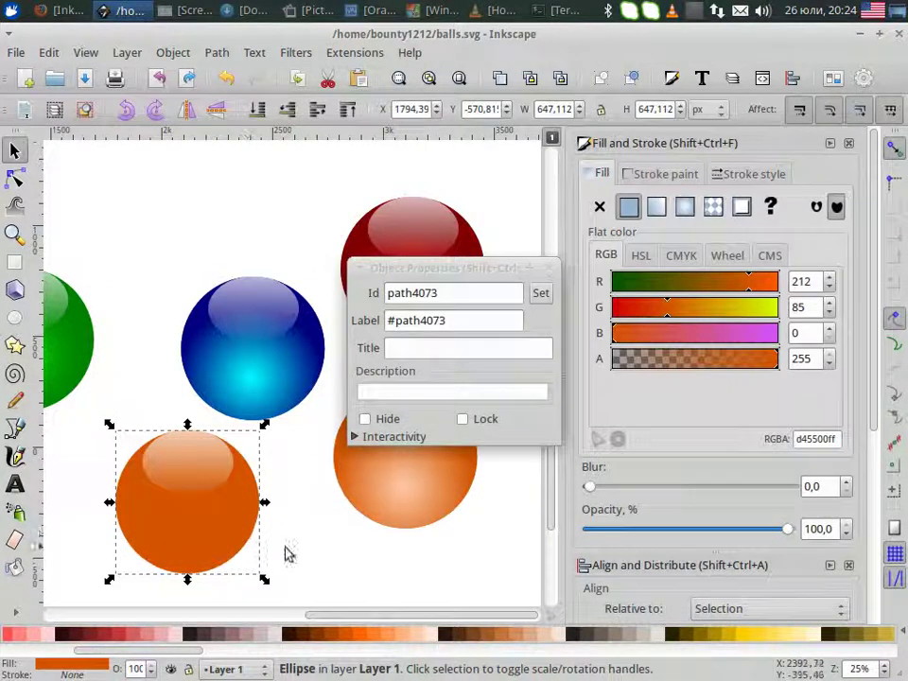
click(743, 636)
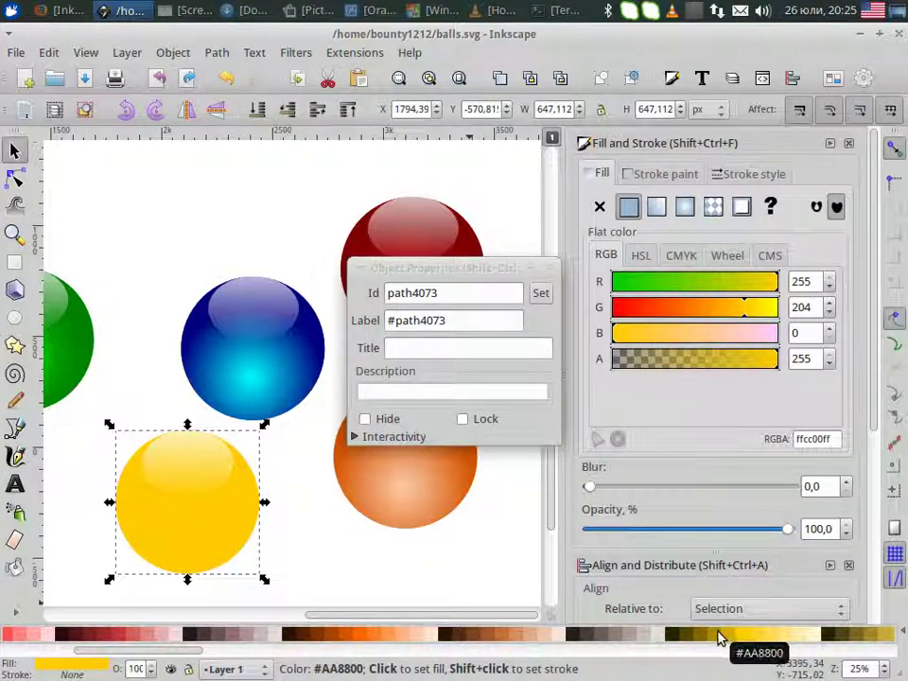
click(719, 635)
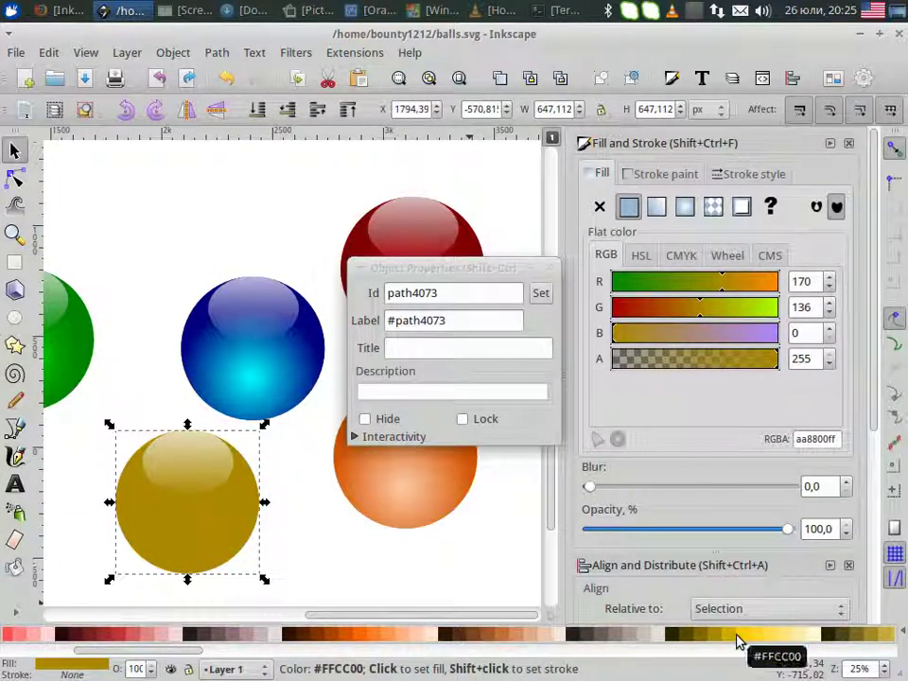
click(743, 637)
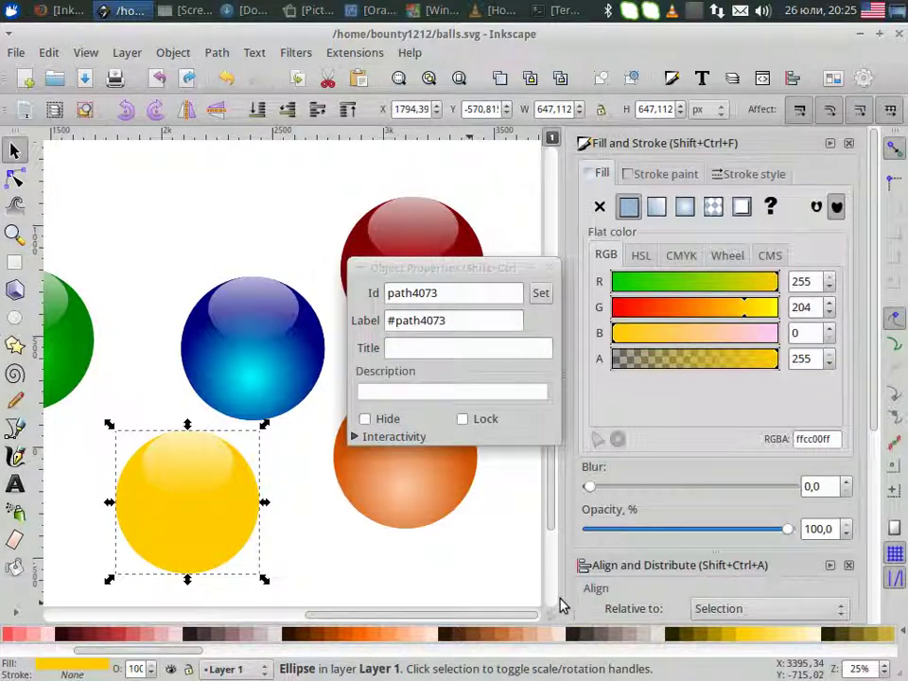
click(554, 269)
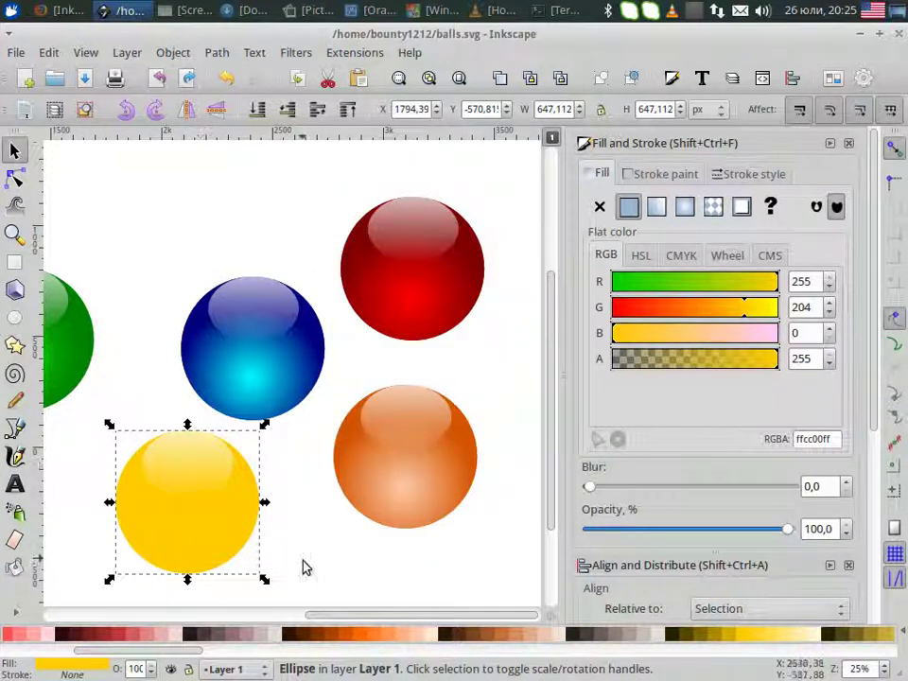
- Reselect the yellow circle and Unhide All to bring back the gradient layer
click(305, 567)
click(214, 537)
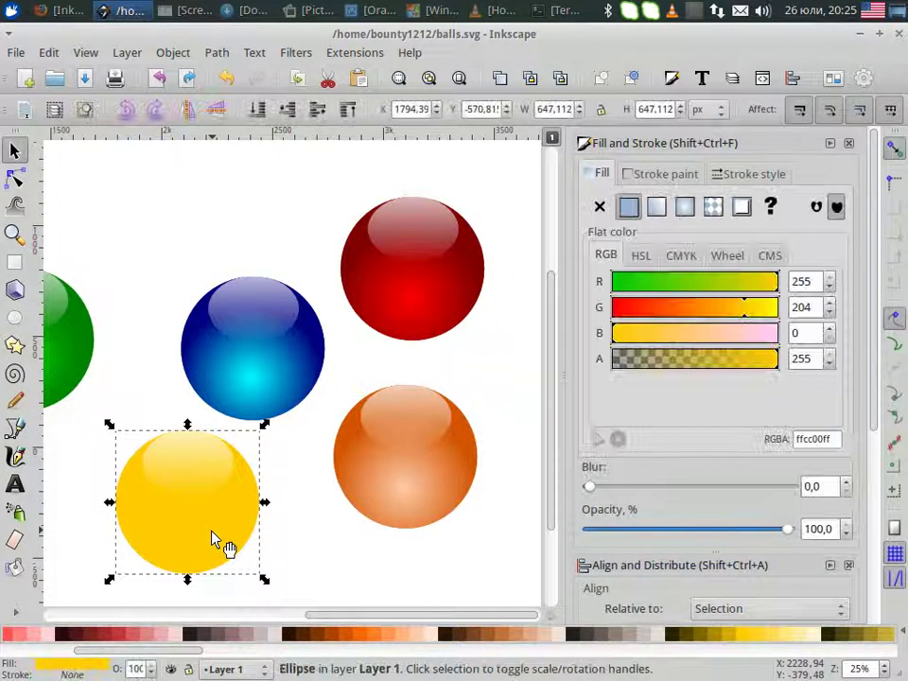
click(174, 53)
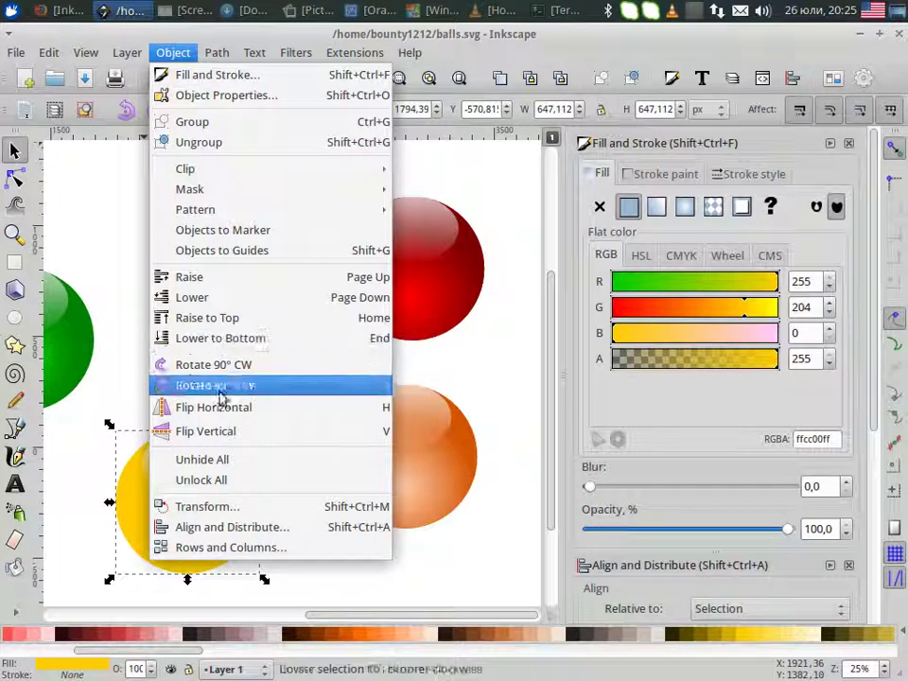
click(220, 461)
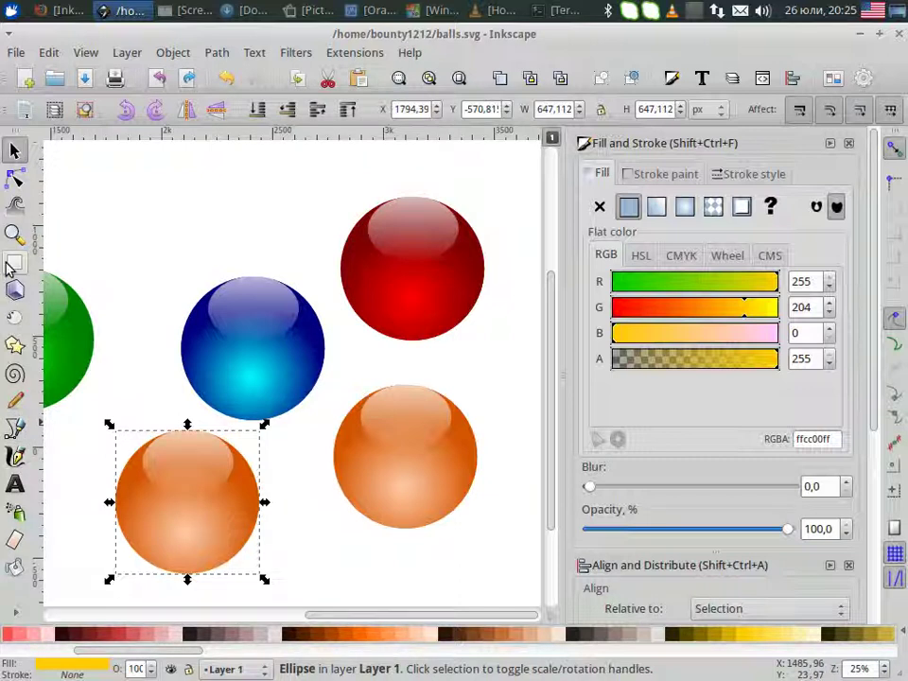
- Set the copied ball's outer gradient stop to yellow
click(14, 180)
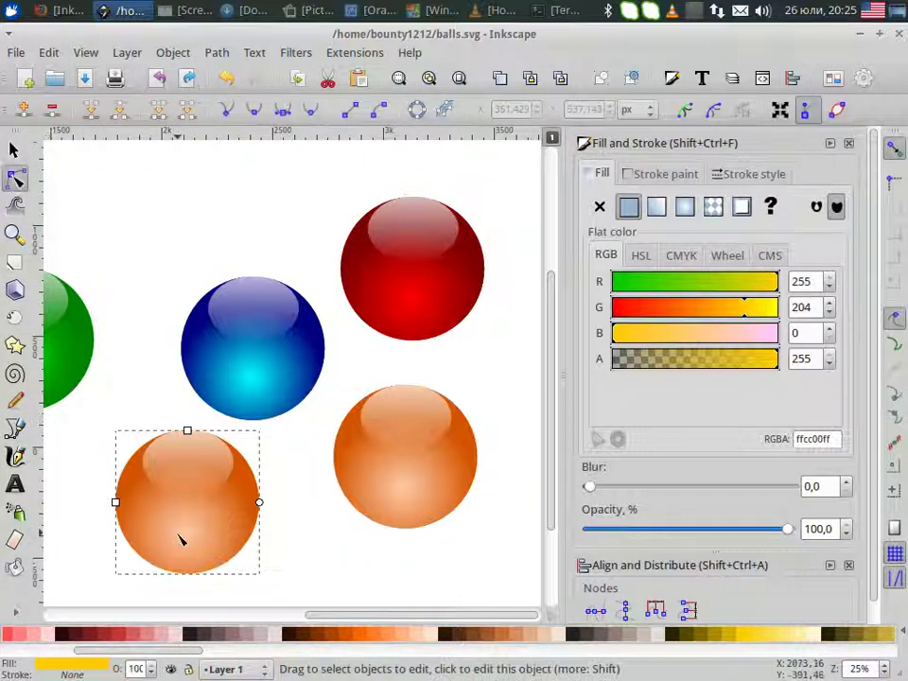
click(181, 538)
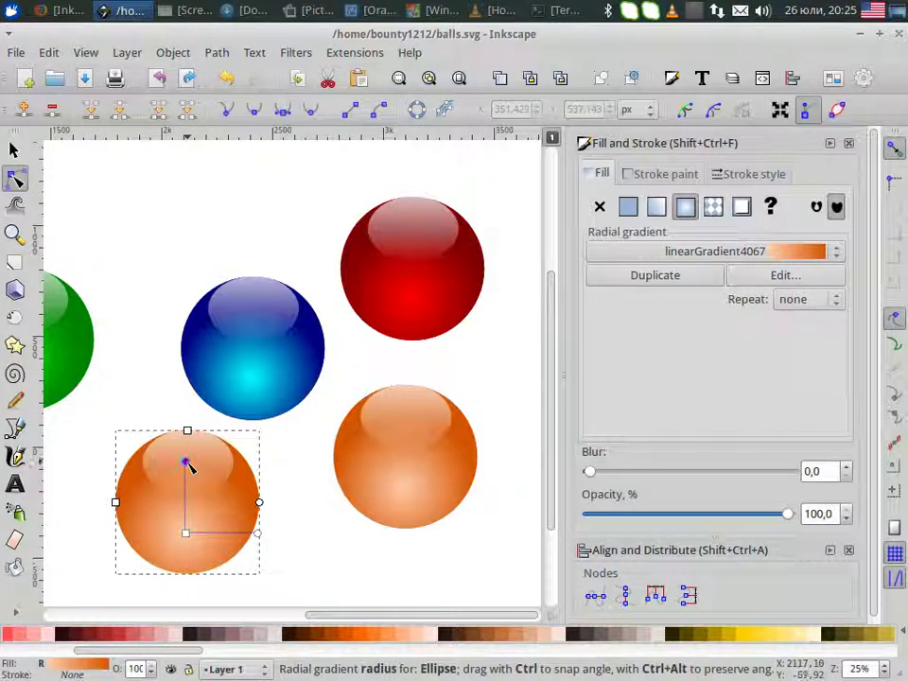
click(186, 462)
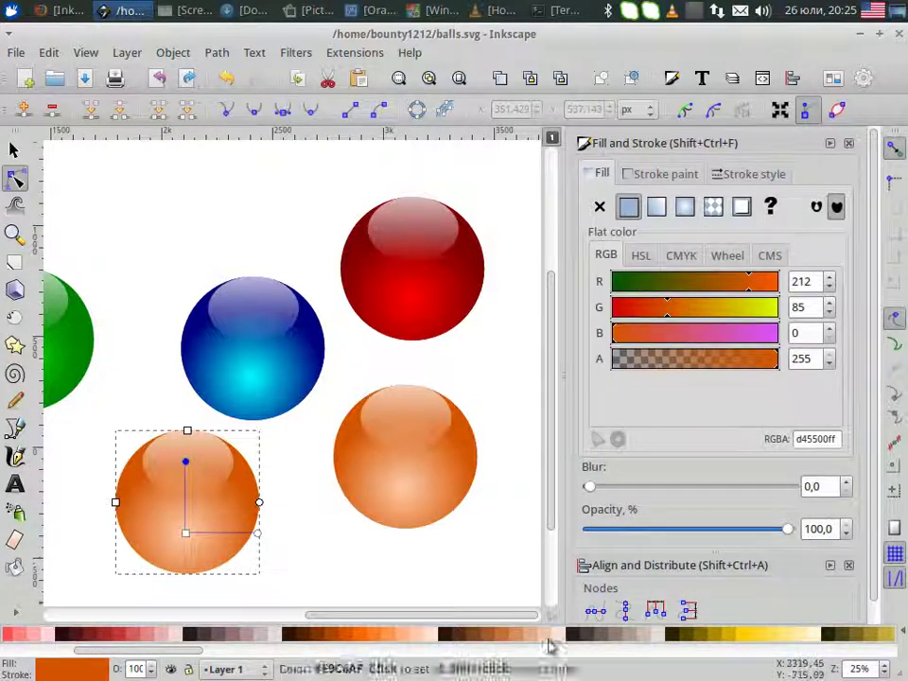
click(742, 641)
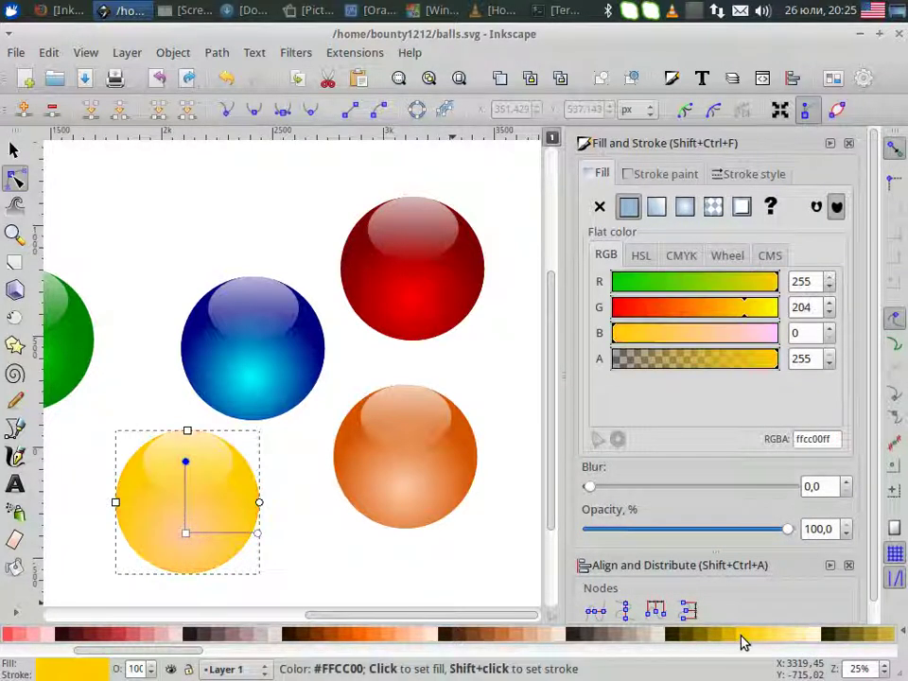
- Make the ball's centre gradient stop pale yellow (ffeeaa) and deselect the finished ball
click(185, 532)
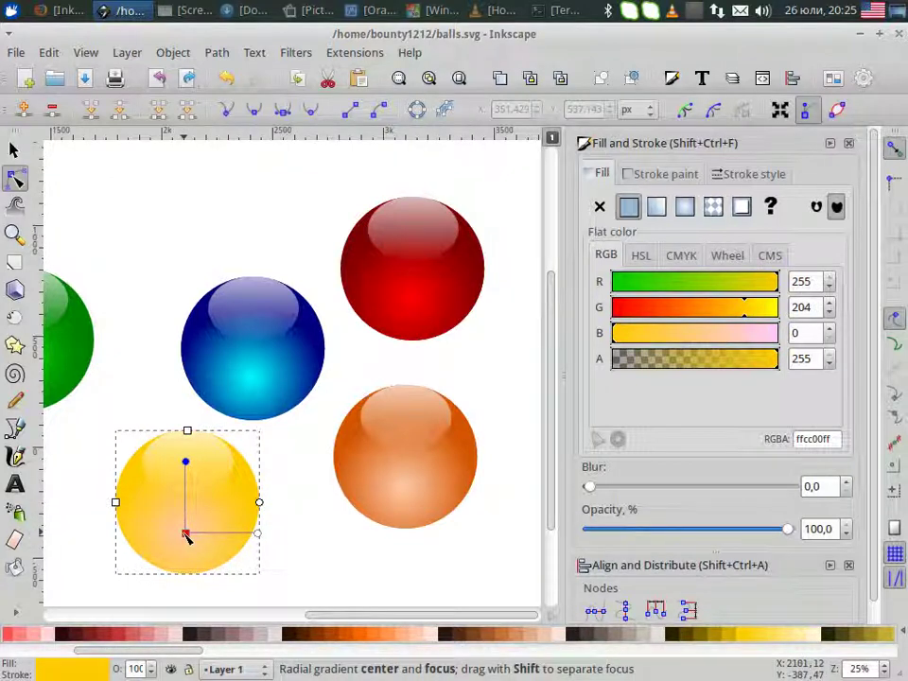
click(636, 635)
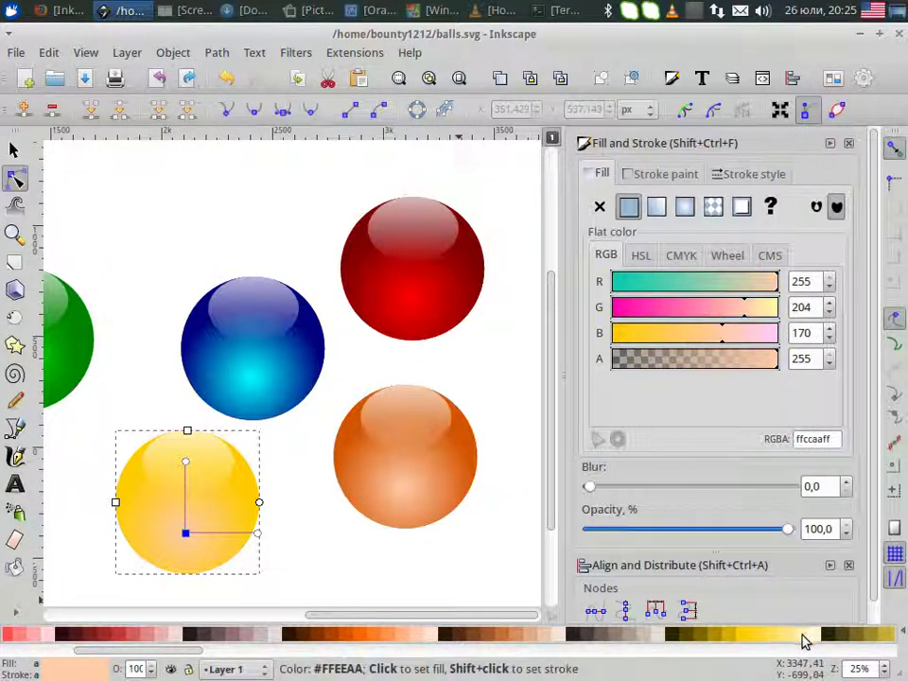
click(802, 638)
scroll(401, 523, down, 2)
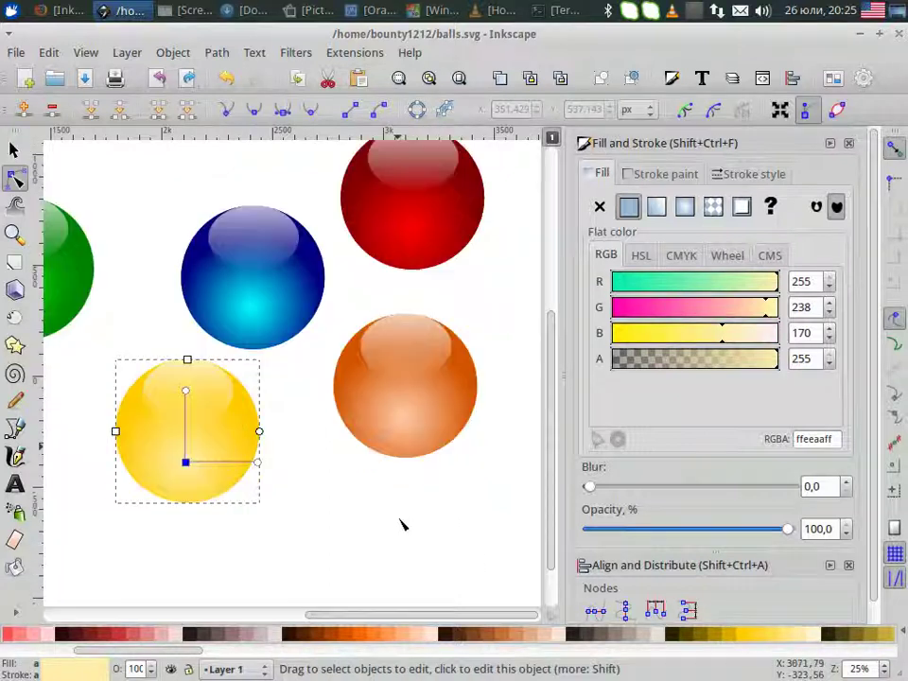
scroll(397, 517, down, 3)
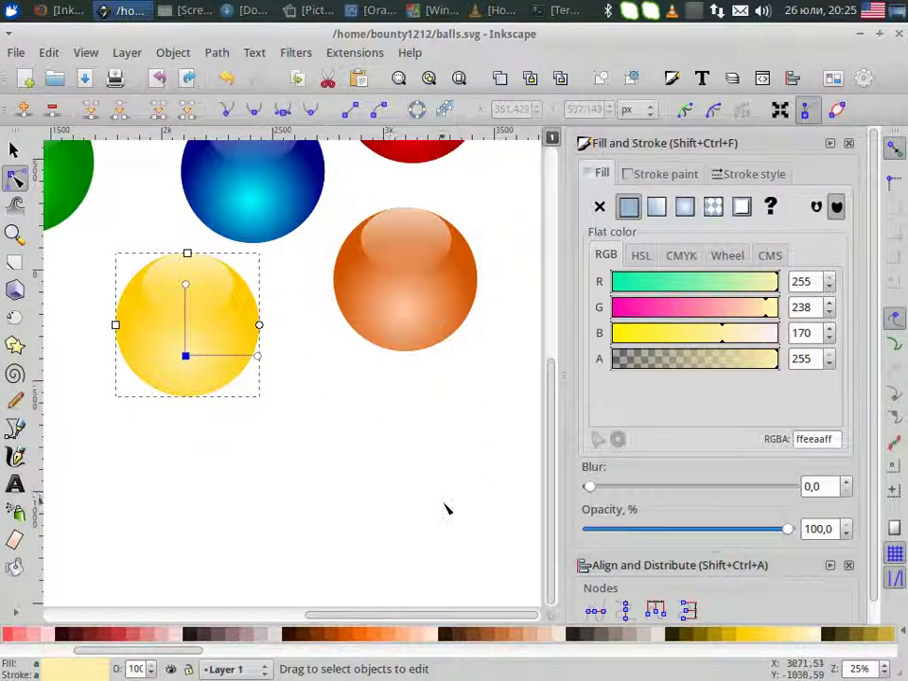
click(448, 509)
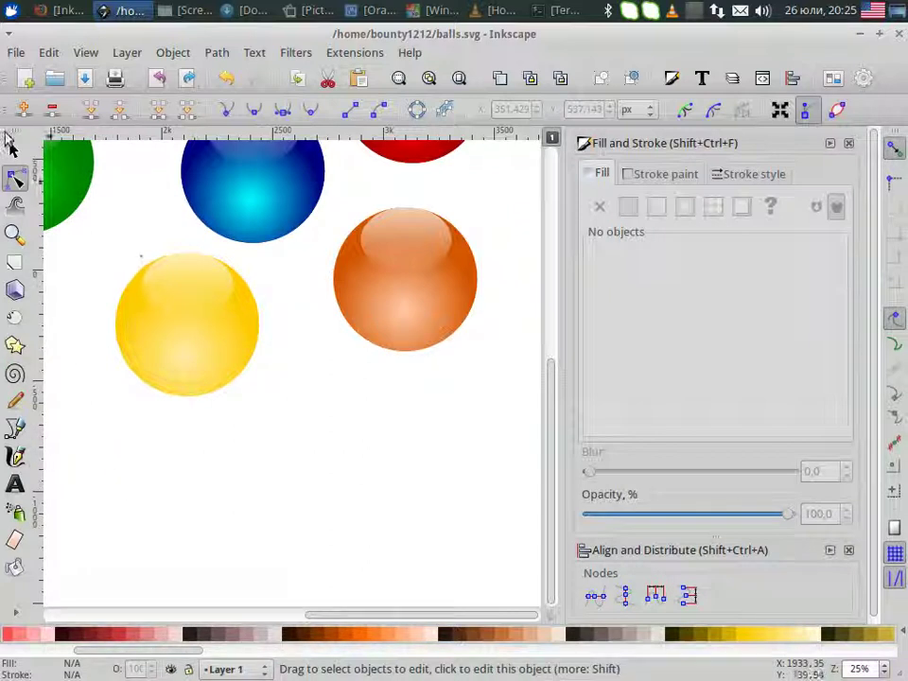
click(15, 148)
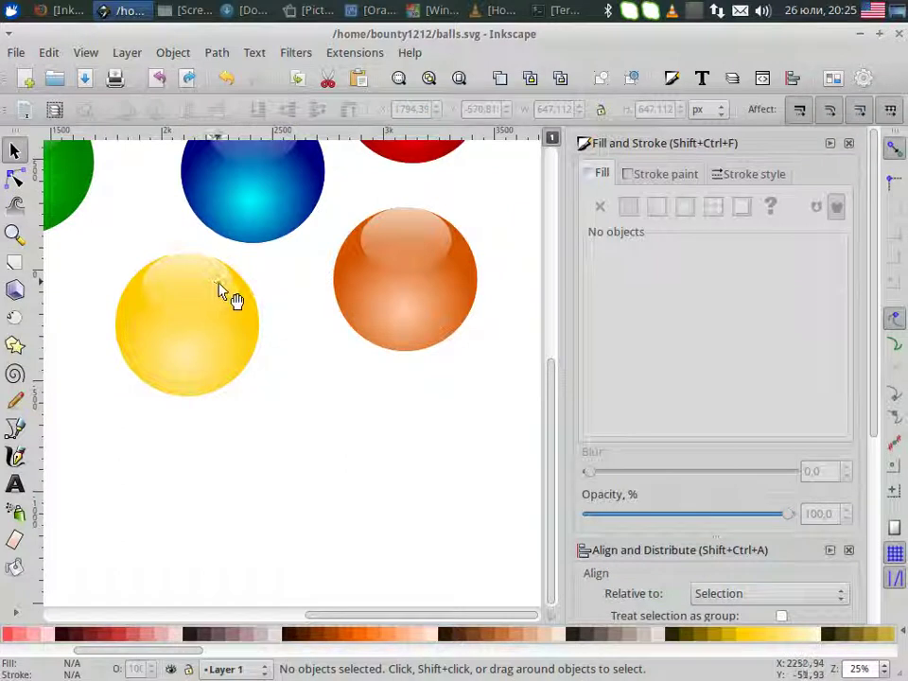
scroll(243, 405, up, 5)
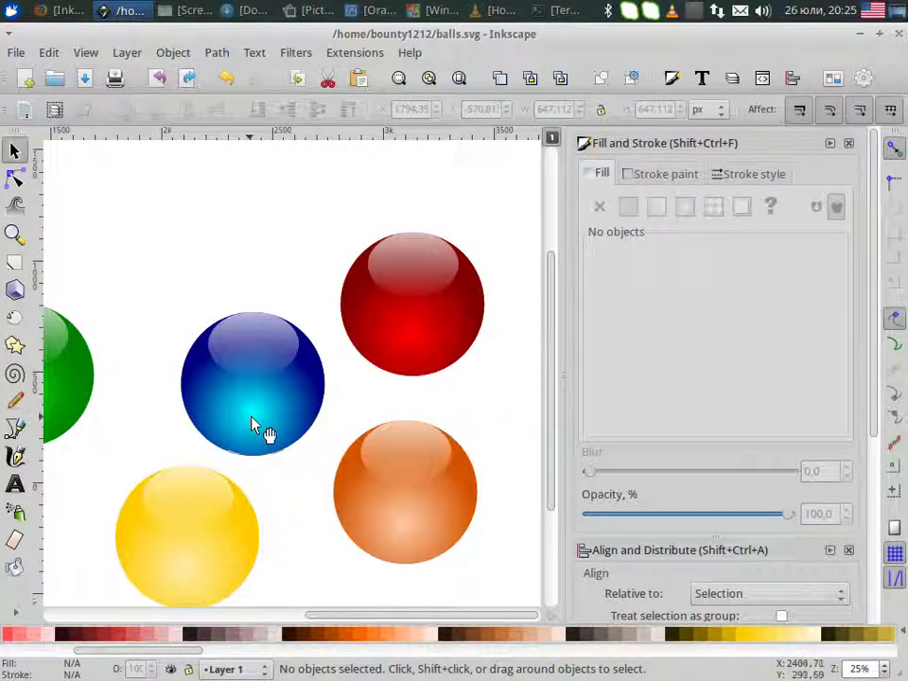
scroll(259, 430, down, 3)
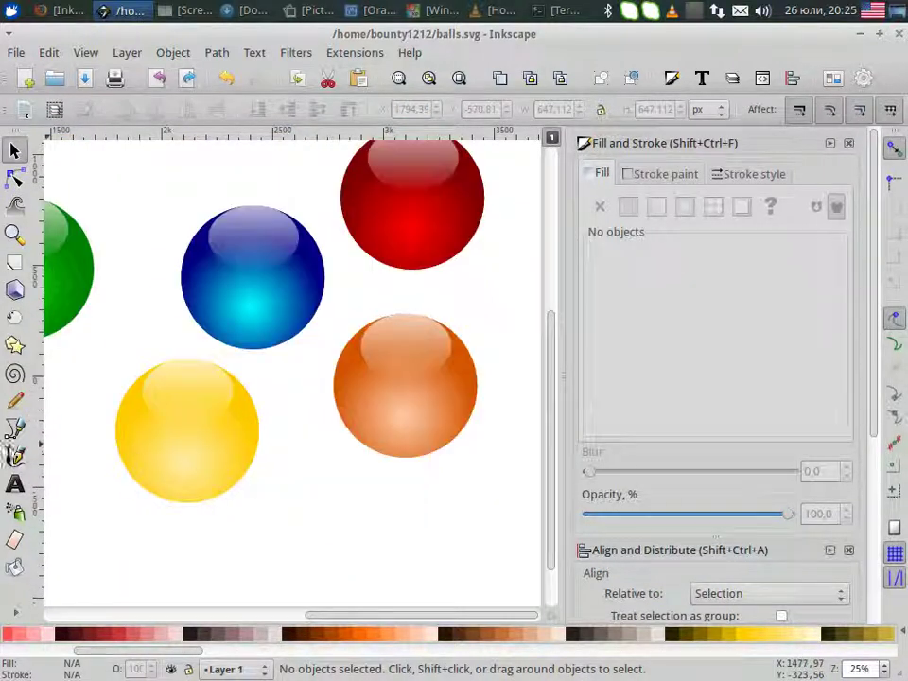
scroll(178, 434, down, 2)
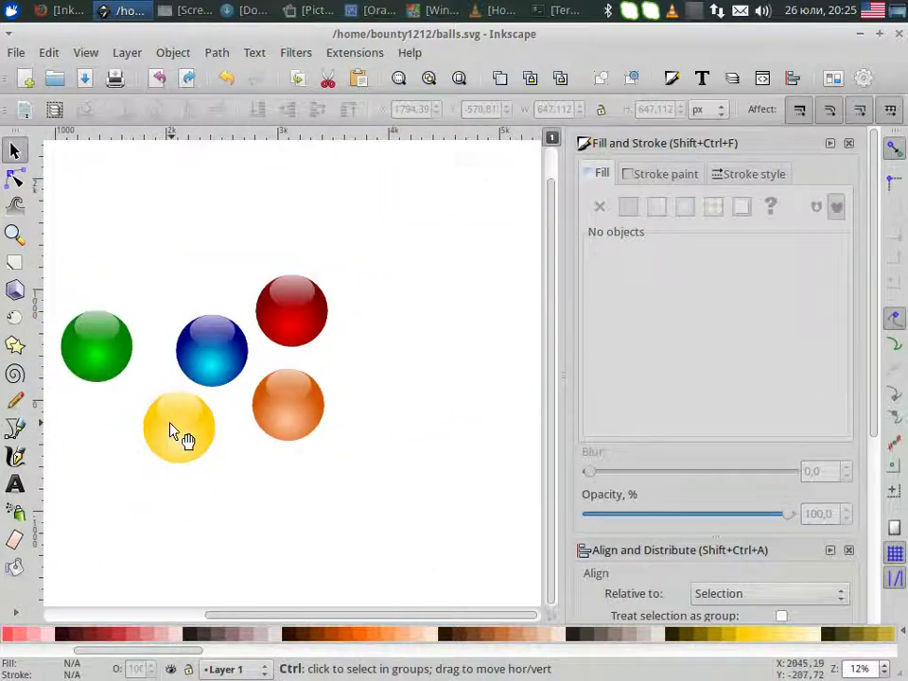
scroll(172, 432, down, 1)
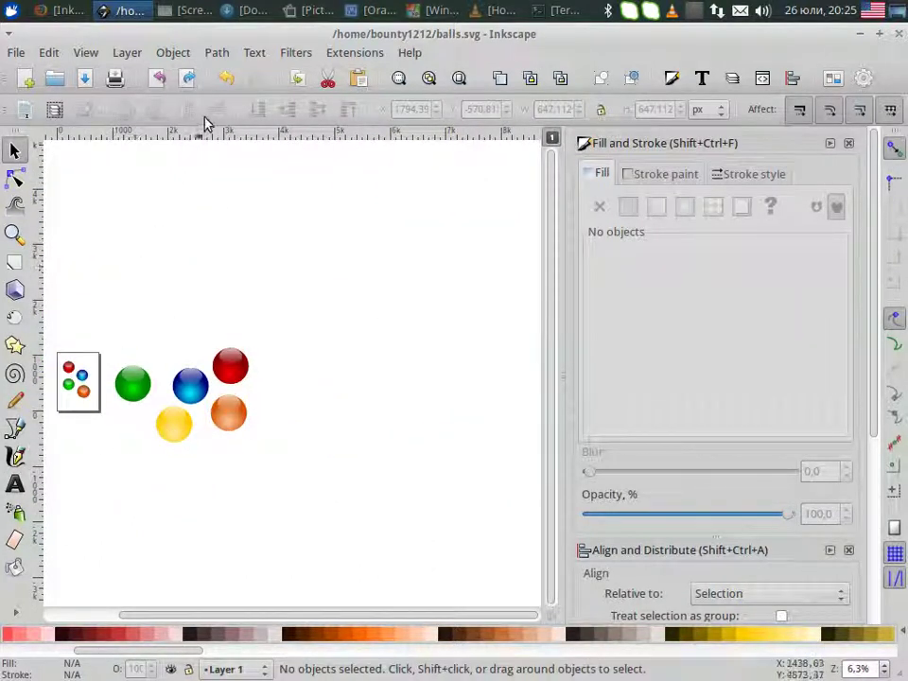
click(695, 13)
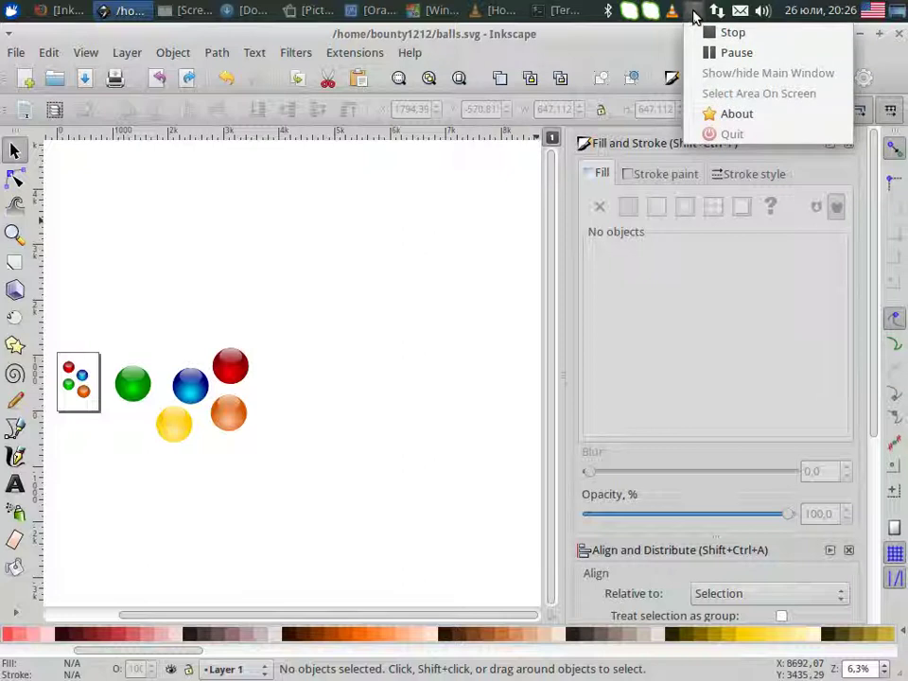